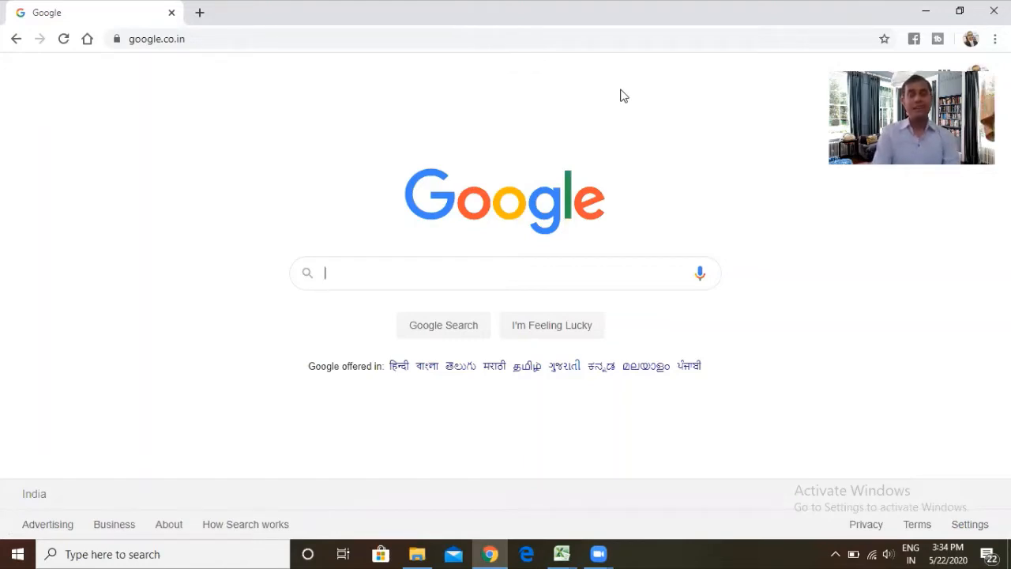
Search Google for 'msme registration' by typing 'msme regi' and picking the suggestion
{"action": "left_click", "coordinate": [555, 277]}
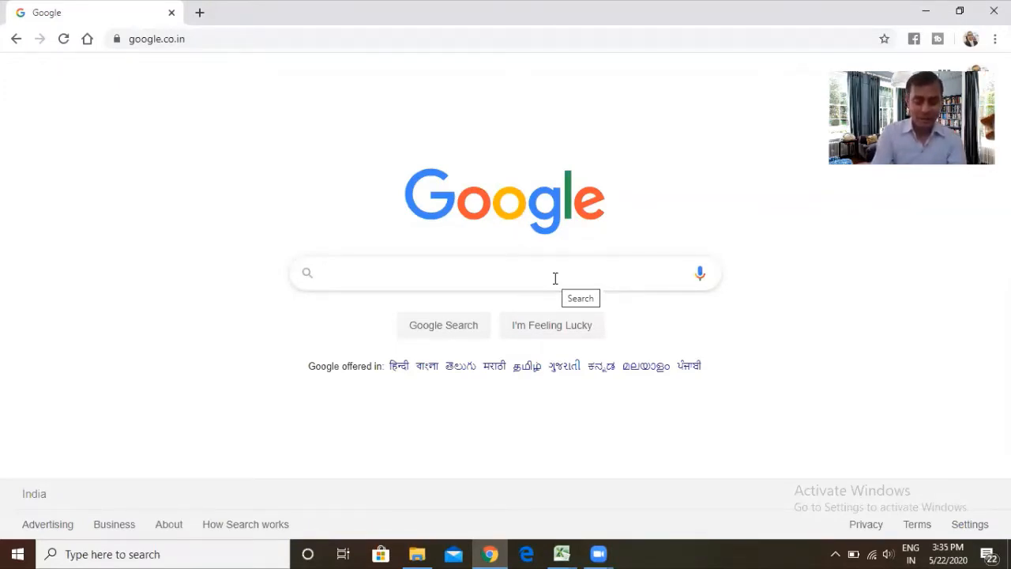
{"action": "type", "text": "msme"}
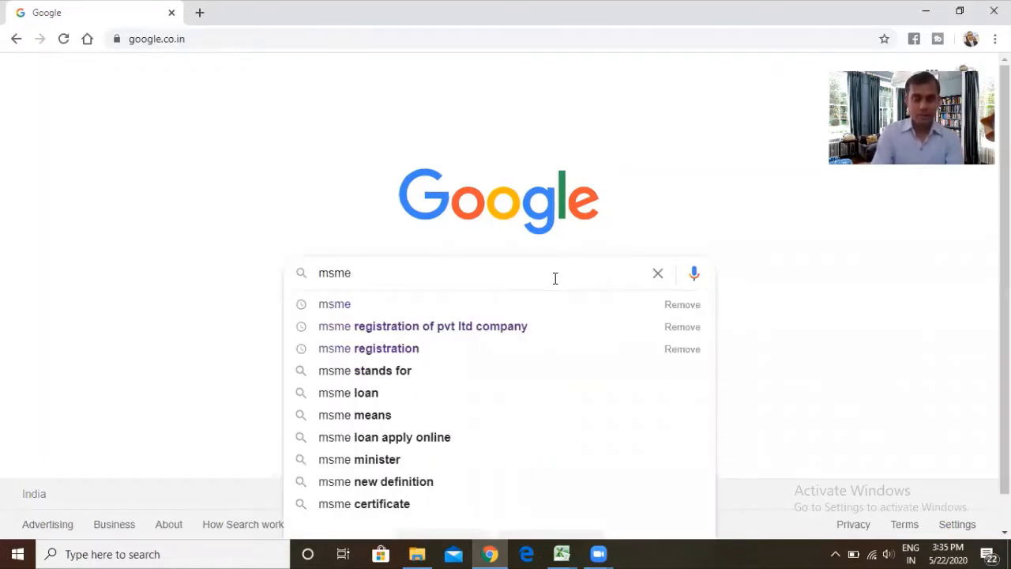
{"action": "type", "text": " regi"}
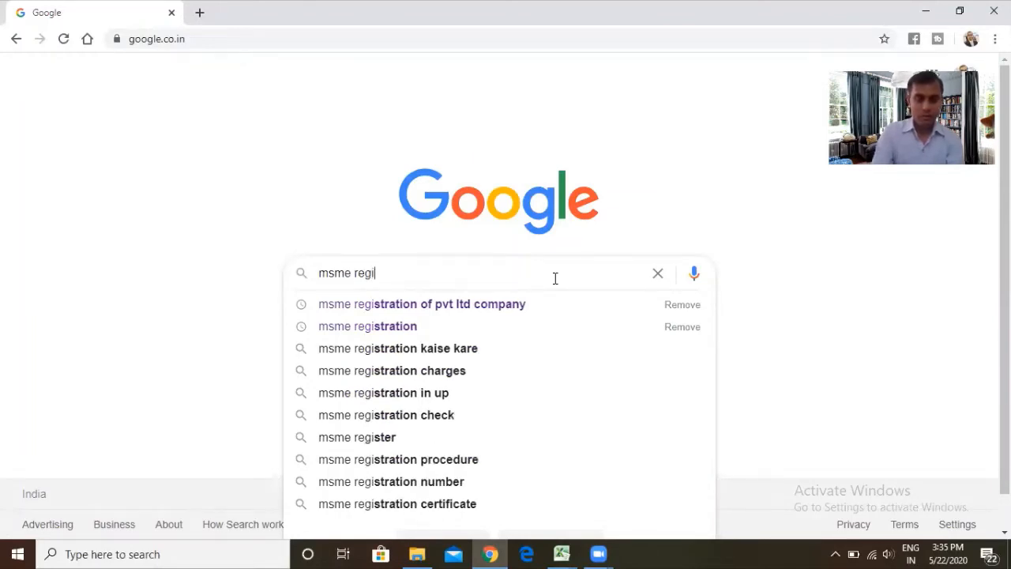
{"action": "key", "text": "Down"}
{"action": "key", "text": "Down"}
{"action": "key", "text": "Return"}
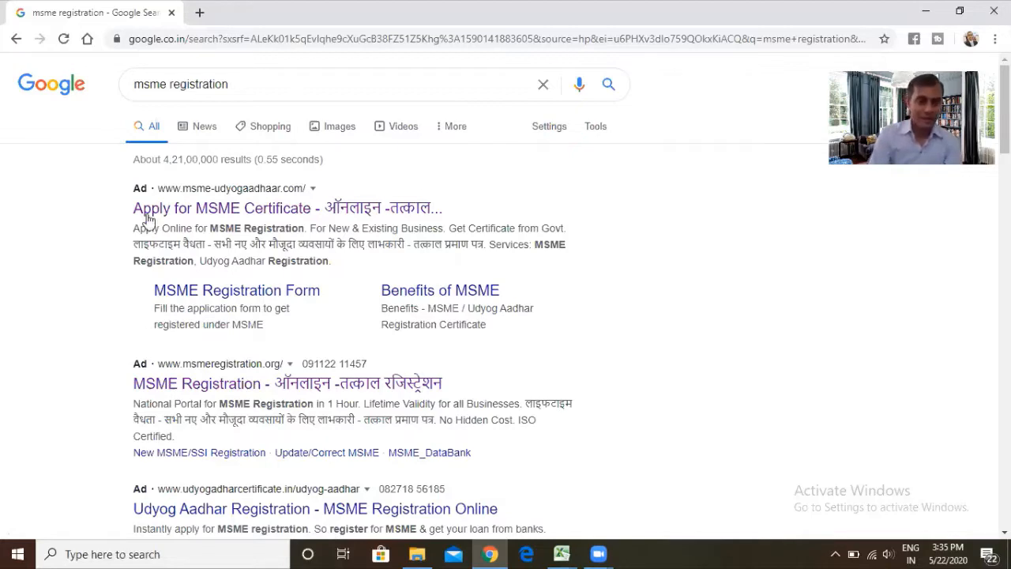
Open the official udyogaadhaar.gov.in search result in a new background tab
{"action": "scroll", "coordinate": [67, 250], "scroll_direction": "down", "scroll_amount": 1}
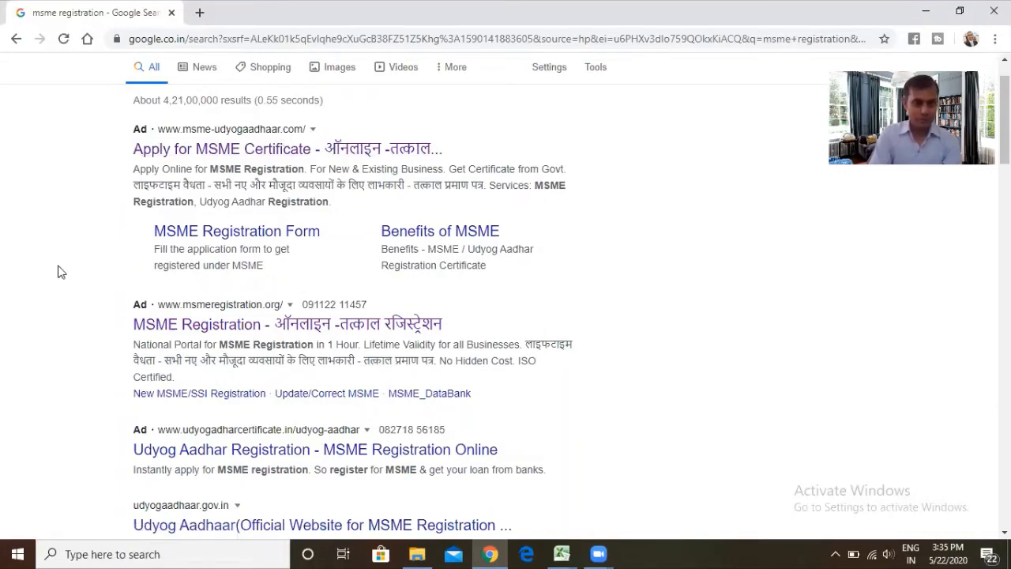
{"action": "scroll", "coordinate": [58, 271], "scroll_direction": "down", "scroll_amount": 1}
{"action": "scroll", "coordinate": [59, 270], "scroll_direction": "down", "scroll_amount": 1}
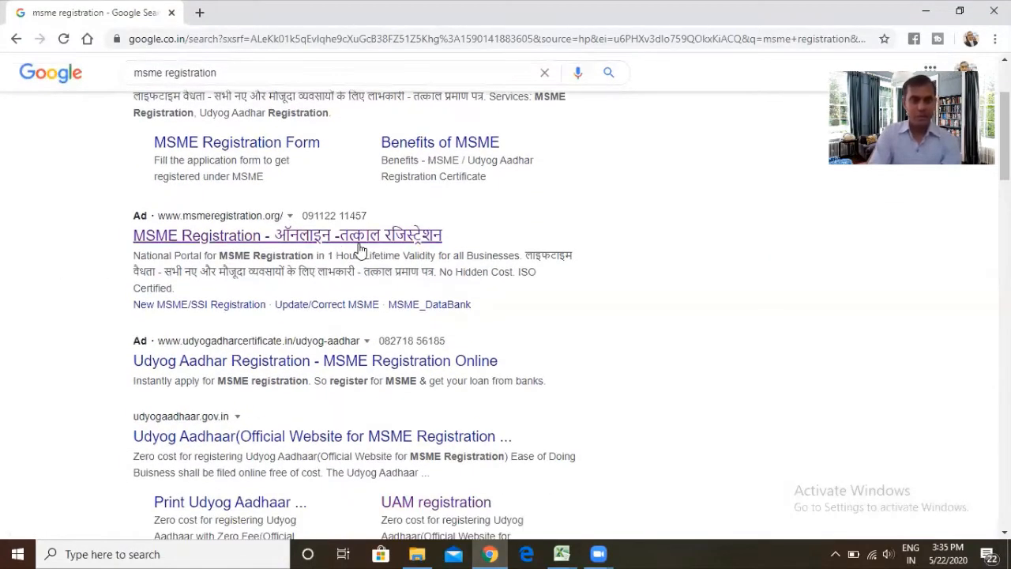
{"action": "scroll", "coordinate": [59, 289], "scroll_direction": "down", "scroll_amount": 3}
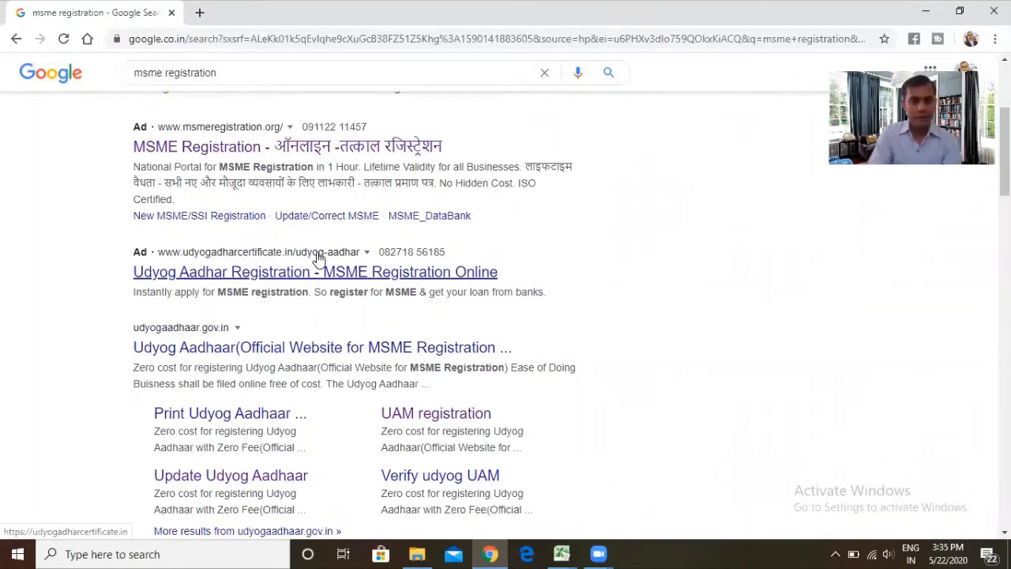
{"action": "scroll", "coordinate": [67, 335], "scroll_direction": "down", "scroll_amount": 1}
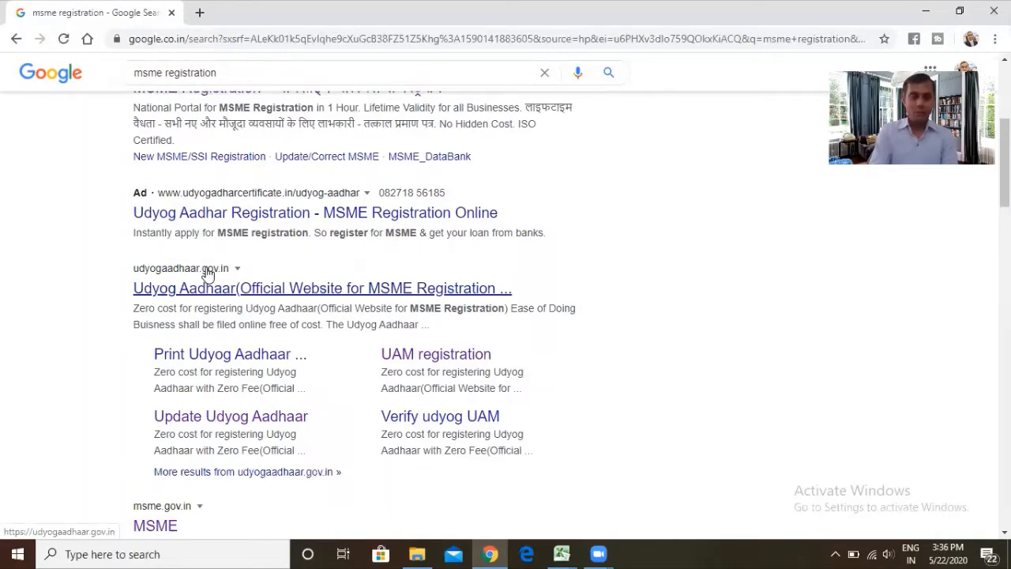
{"action": "scroll", "coordinate": [65, 337], "scroll_direction": "down", "scroll_amount": 2}
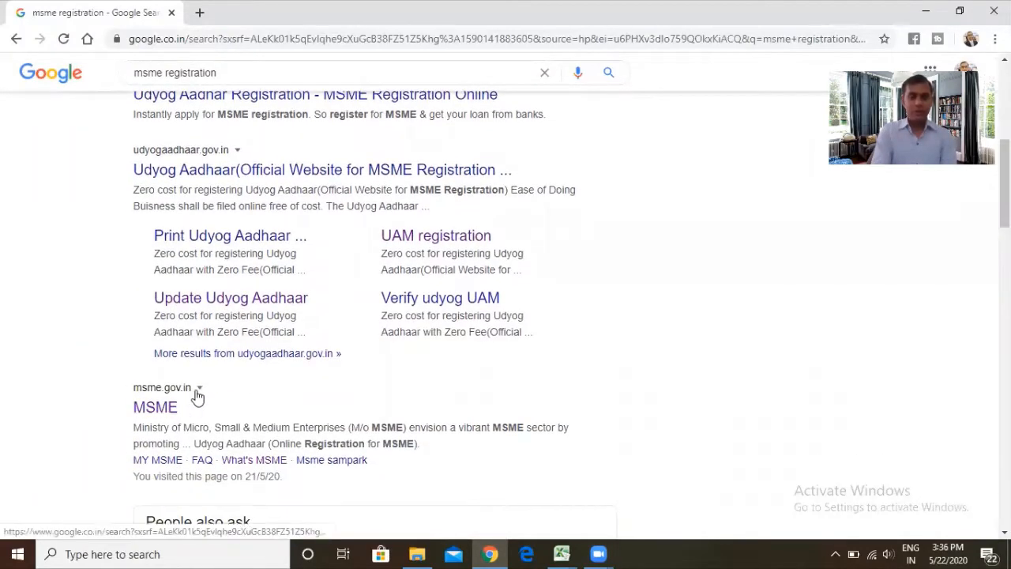
{"action": "scroll", "coordinate": [79, 348], "scroll_direction": "up", "scroll_amount": 1}
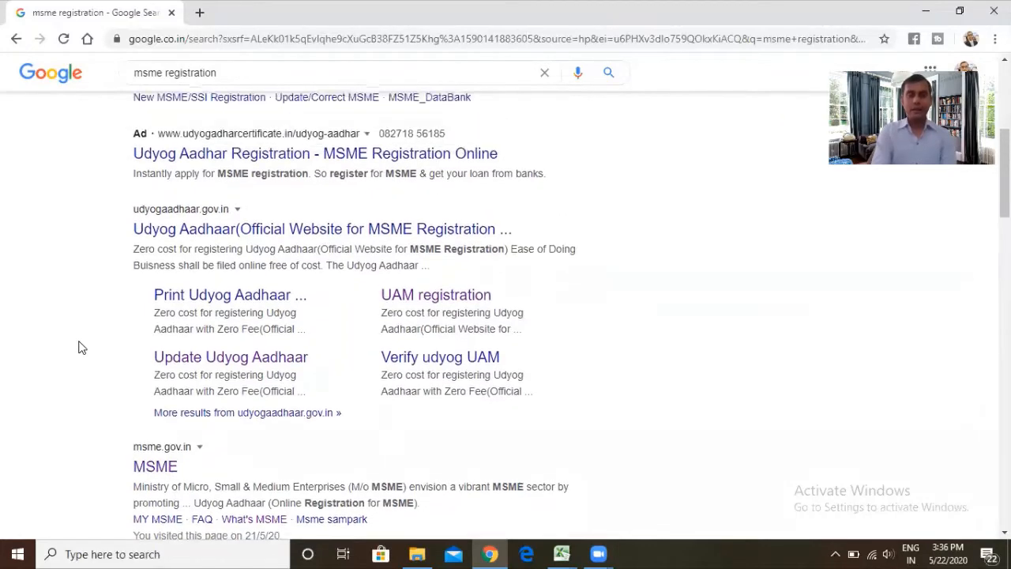
{"action": "right_click", "coordinate": [207, 225]}
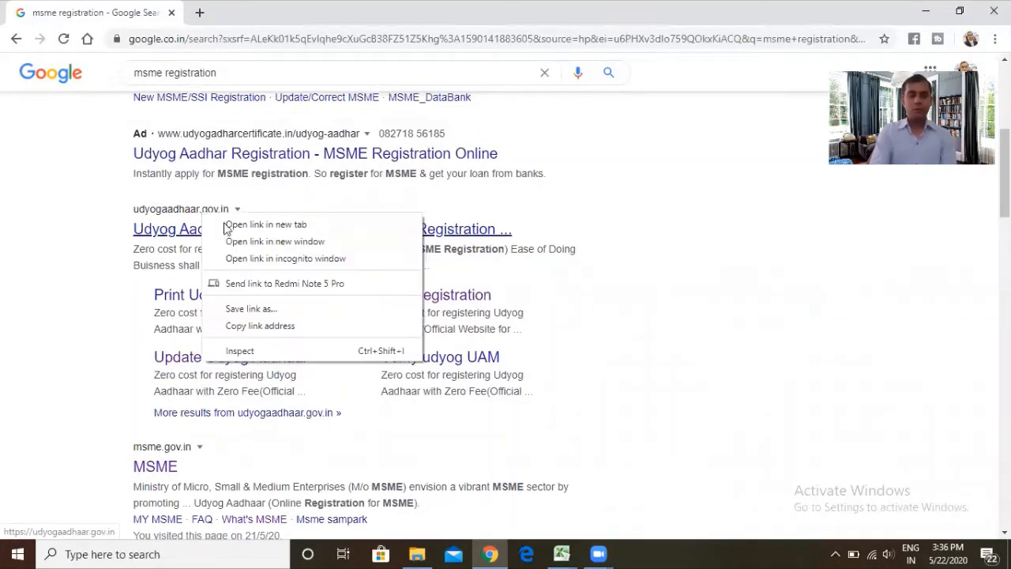
{"action": "left_click", "coordinate": [265, 224]}
Open the msme.gov.in search result in another new tab
{"action": "scroll", "coordinate": [74, 442], "scroll_direction": "down", "scroll_amount": 1}
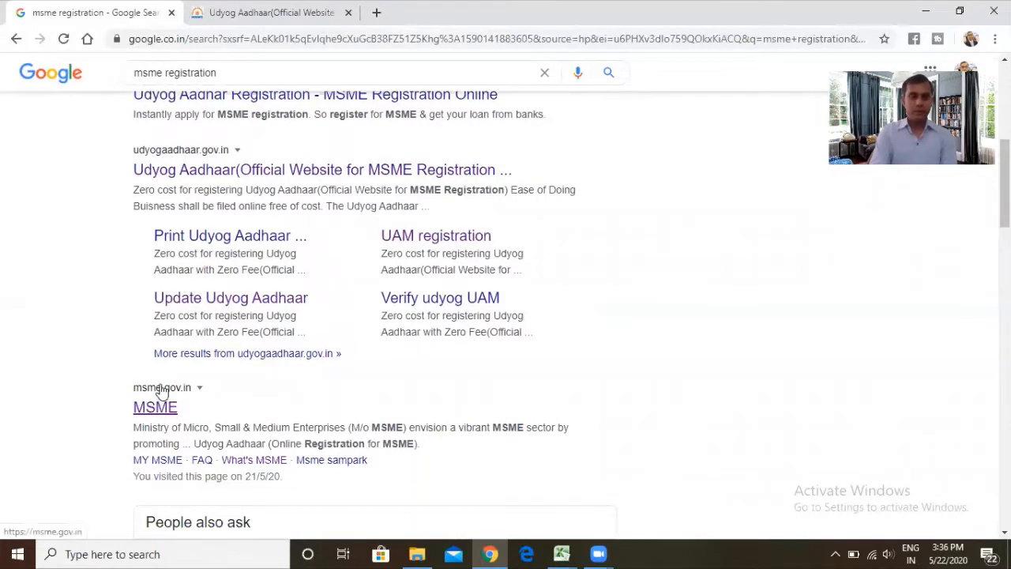
{"action": "right_click", "coordinate": [163, 390]}
{"action": "left_click", "coordinate": [210, 397]}
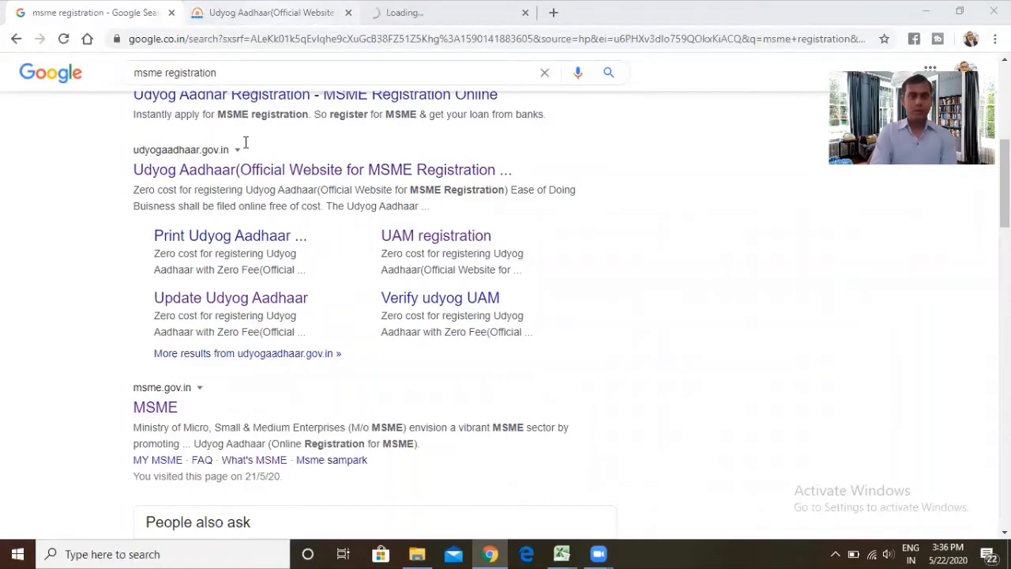
Look over the Udyog Aadhaar and Ministry of MSME sites in their tabs
{"action": "key", "text": "ctrl+Tab"}
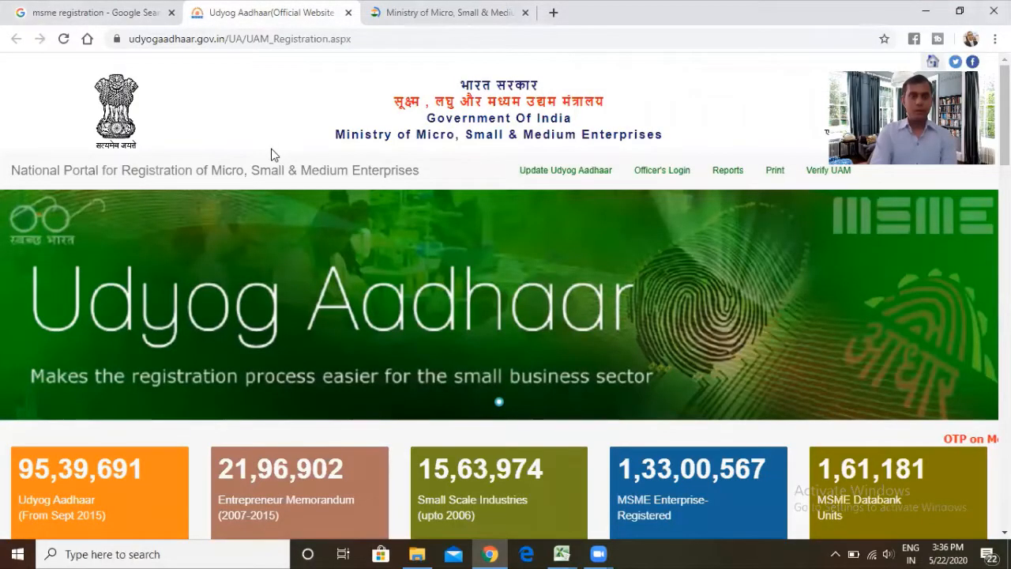
{"action": "key", "text": "ctrl+Tab"}
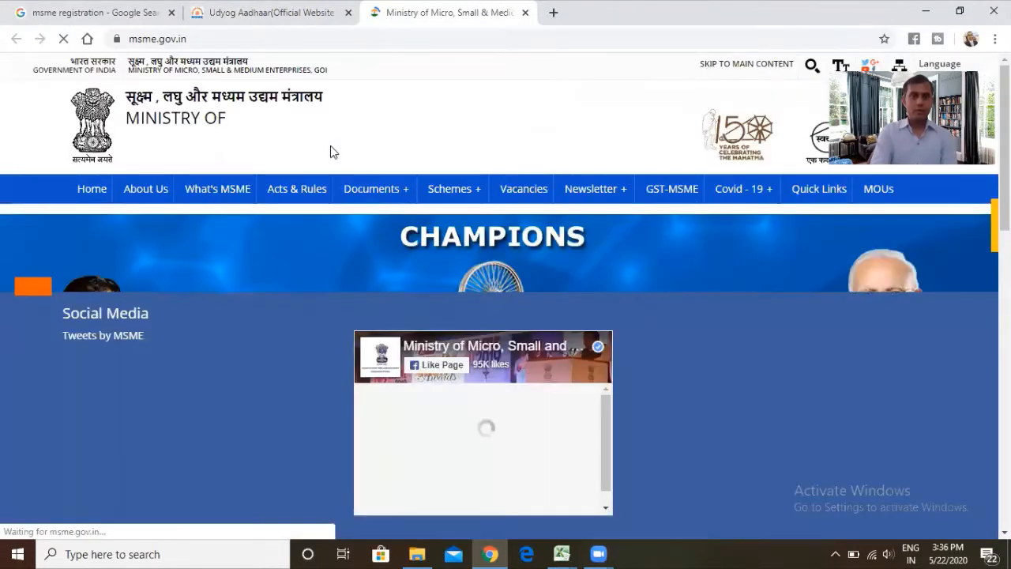
{"action": "scroll", "coordinate": [282, 268], "scroll_direction": "down", "scroll_amount": 3}
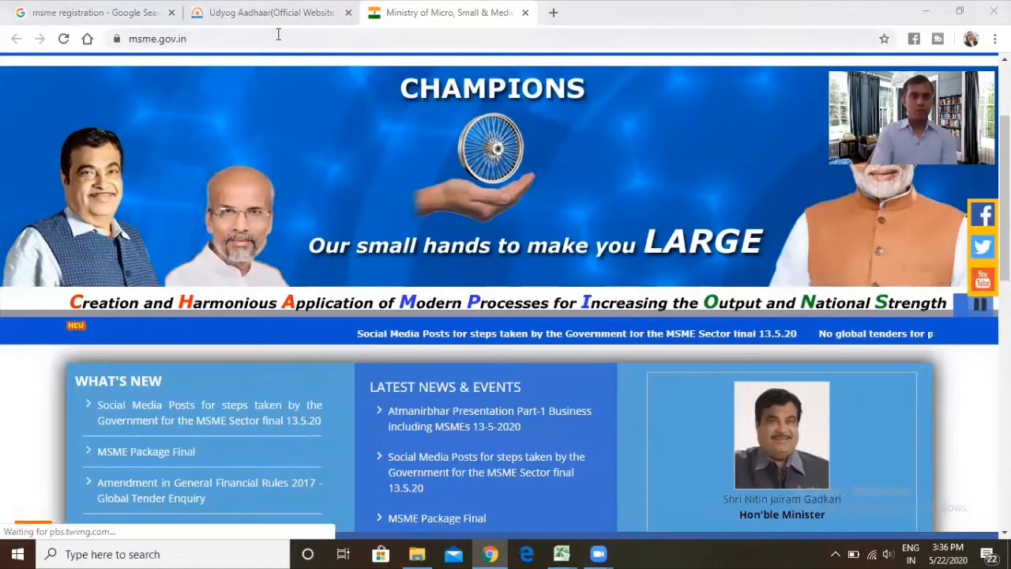
{"action": "key", "text": "ctrl+shift+Tab"}
{"action": "scroll", "coordinate": [321, 162], "scroll_direction": "down", "scroll_amount": 3}
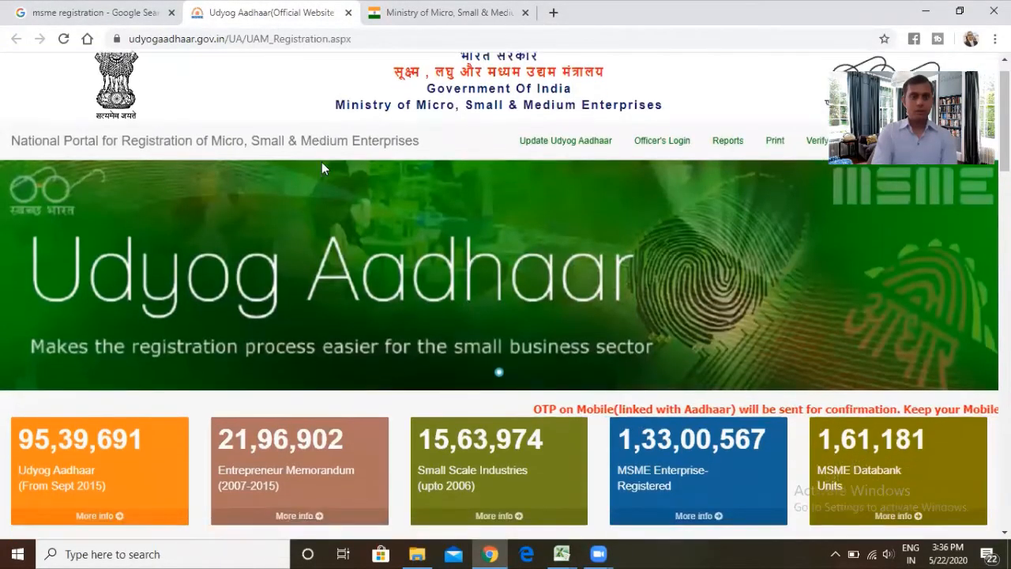
{"action": "scroll", "coordinate": [321, 162], "scroll_direction": "down", "scroll_amount": 3}
{"action": "scroll", "coordinate": [321, 162], "scroll_direction": "up", "scroll_amount": 5}
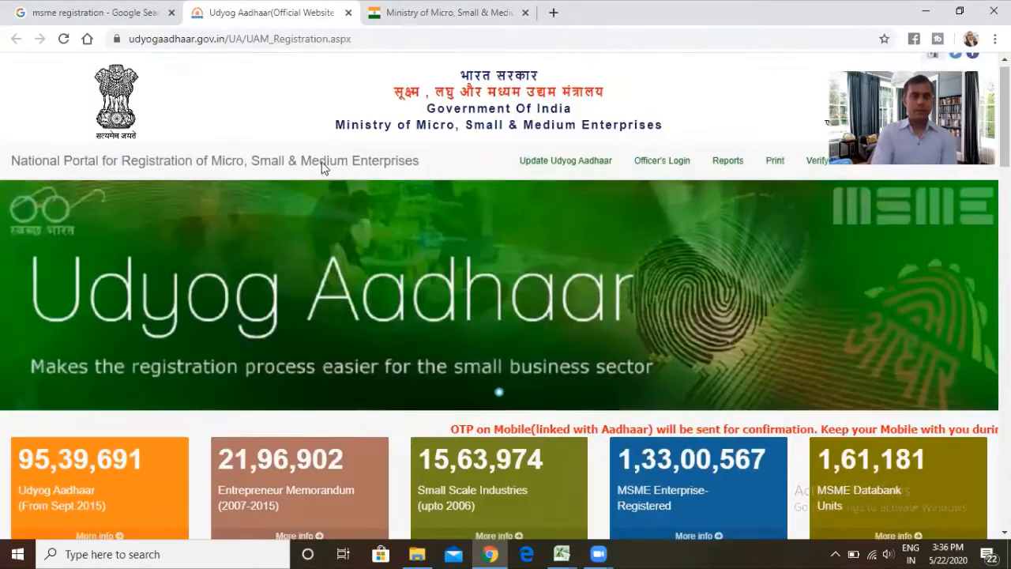
On msme.gov.in, open the Udyog Aadhaar (Online Registration for MSME) service
{"action": "left_click", "coordinate": [377, 25]}
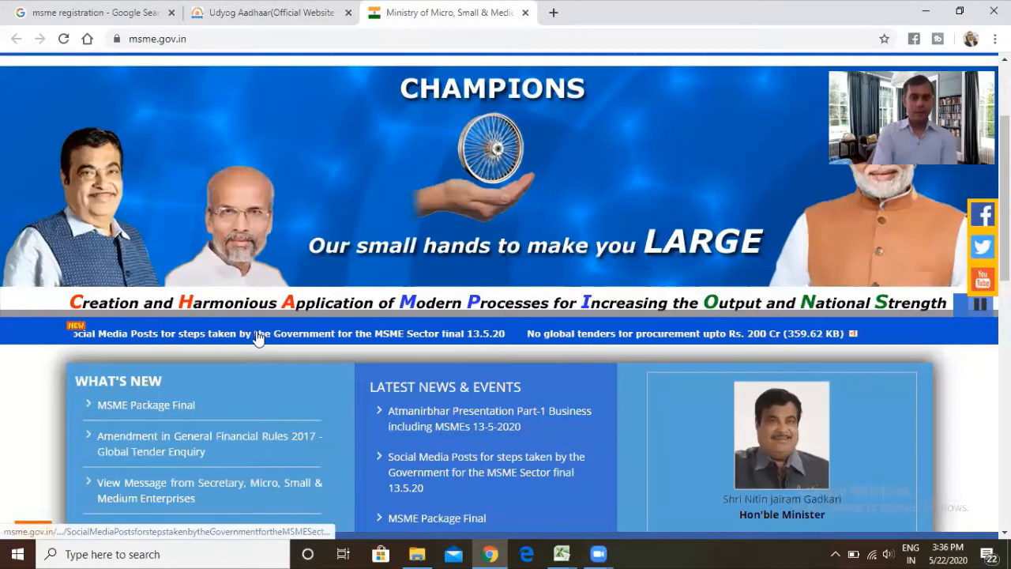
{"action": "scroll", "coordinate": [256, 336], "scroll_direction": "down", "scroll_amount": 7}
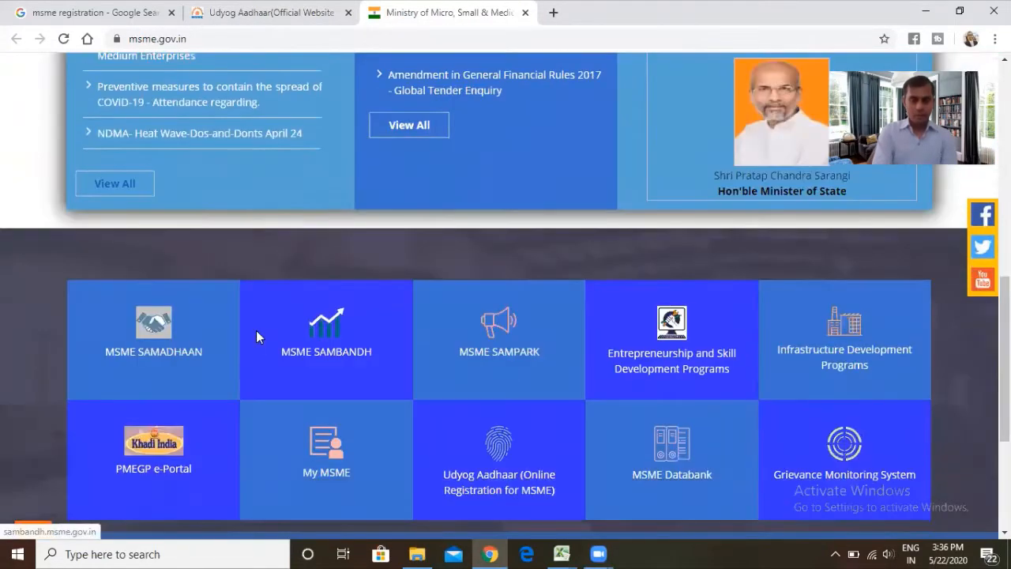
{"action": "scroll", "coordinate": [256, 336], "scroll_direction": "down", "scroll_amount": 2}
{"action": "scroll", "coordinate": [256, 336], "scroll_direction": "down", "scroll_amount": 1}
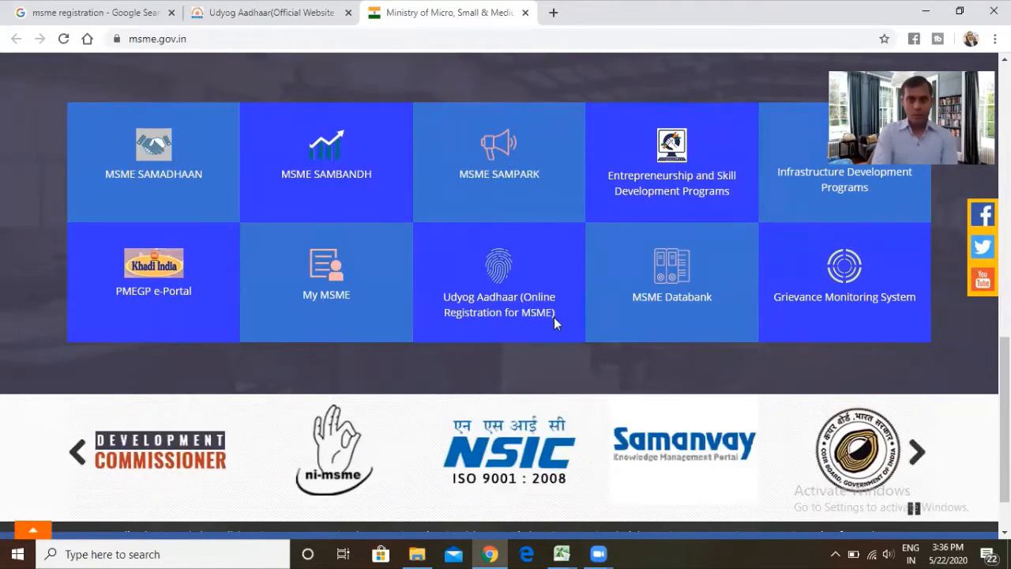
{"action": "left_click", "coordinate": [496, 264]}
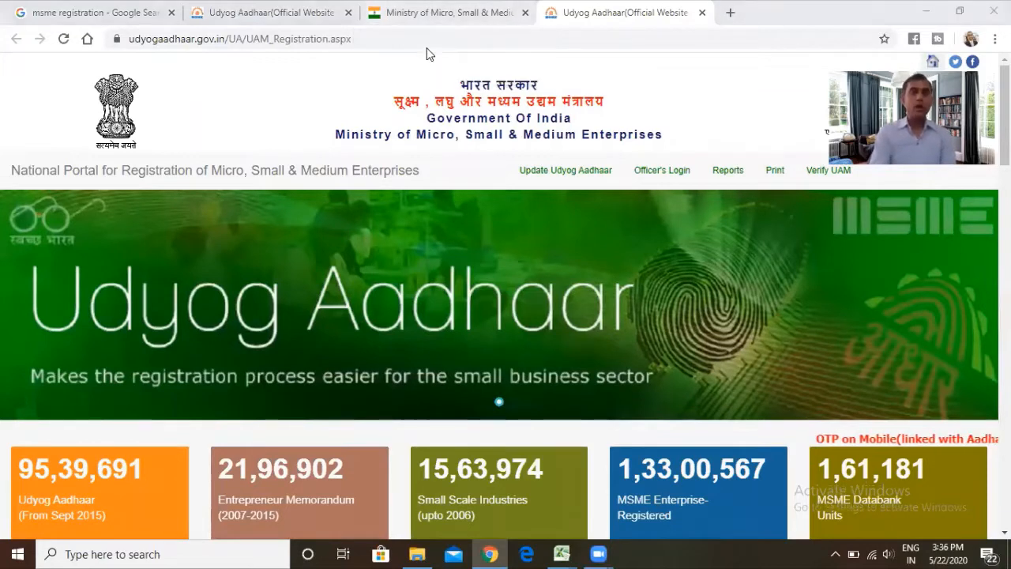
{"action": "left_click", "coordinate": [261, 13]}
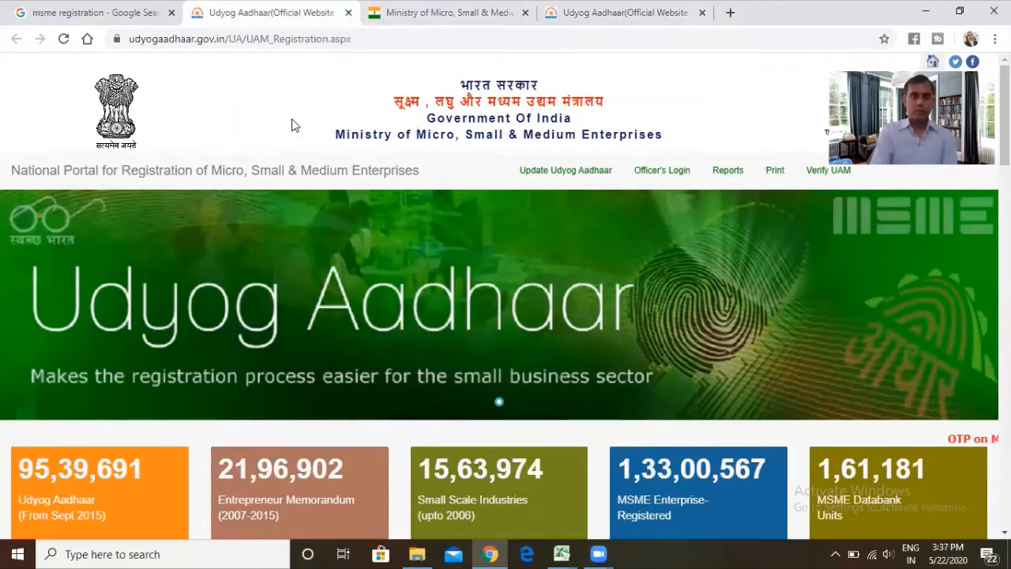
{"action": "scroll", "coordinate": [292, 123], "scroll_direction": "down", "scroll_amount": 1}
{"action": "scroll", "coordinate": [292, 124], "scroll_direction": "down", "scroll_amount": 1}
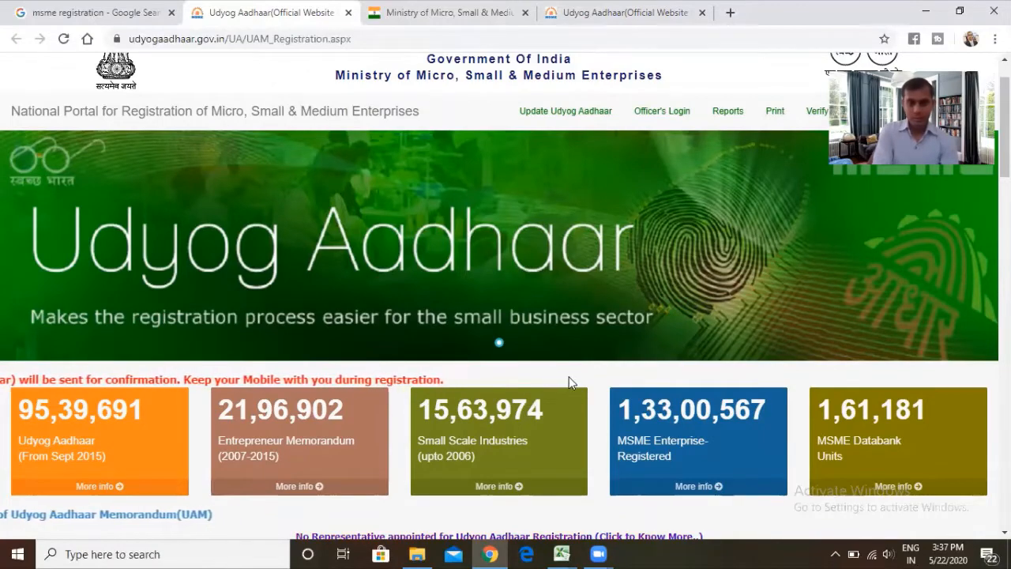
{"action": "scroll", "coordinate": [570, 382], "scroll_direction": "down", "scroll_amount": 4}
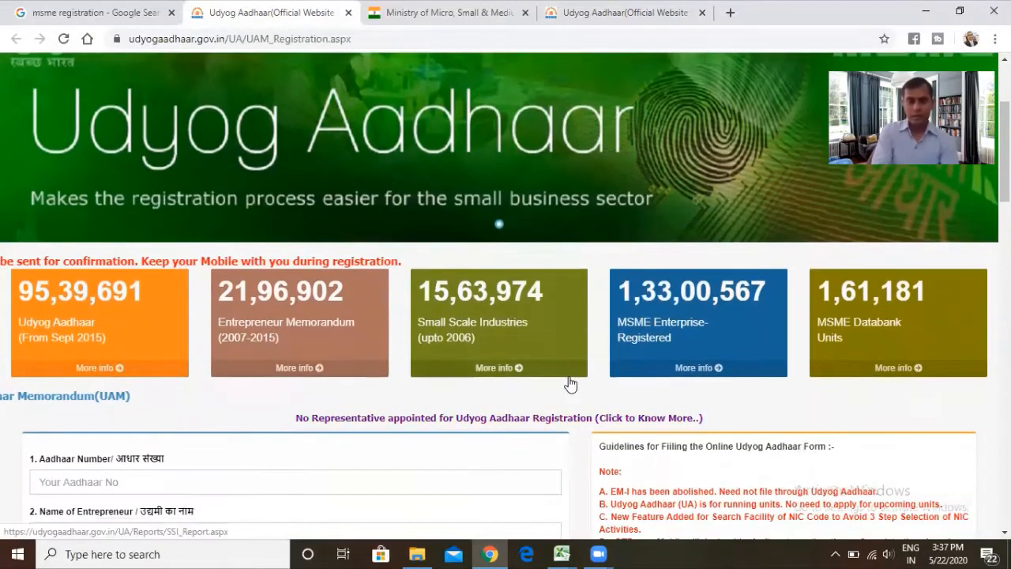
{"action": "scroll", "coordinate": [570, 382], "scroll_direction": "down", "scroll_amount": 2}
{"action": "scroll", "coordinate": [571, 382], "scroll_direction": "up", "scroll_amount": 2}
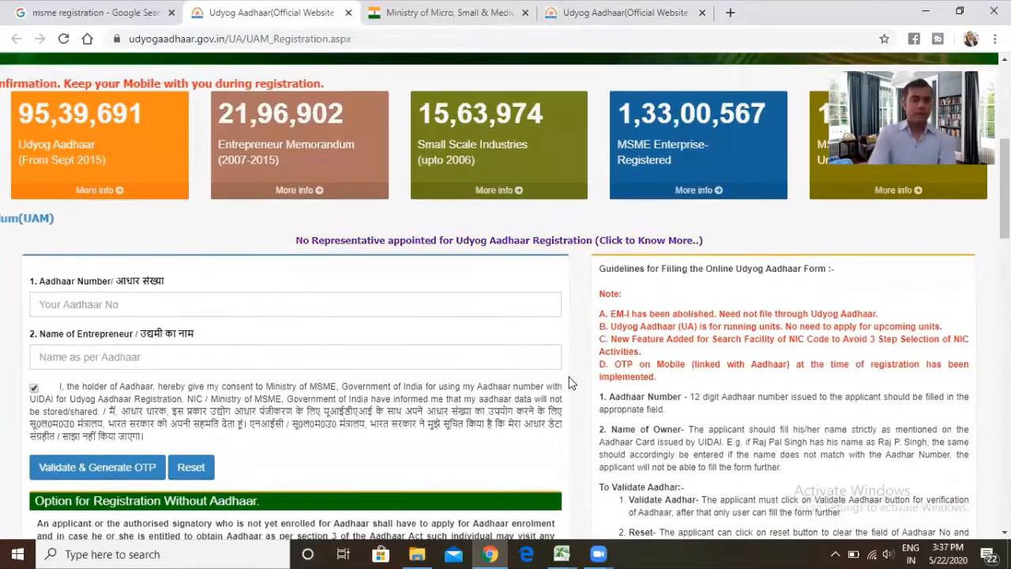
{"action": "scroll", "coordinate": [571, 382], "scroll_direction": "down", "scroll_amount": 1}
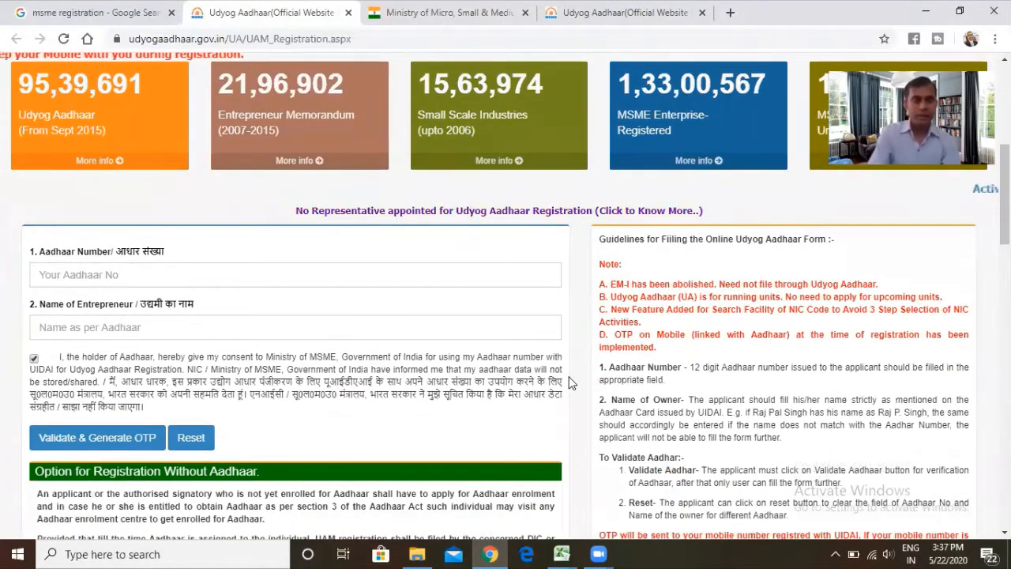
{"action": "left_click", "coordinate": [167, 266]}
{"action": "left_click", "coordinate": [161, 334]}
{"action": "left_click", "coordinate": [483, 440]}
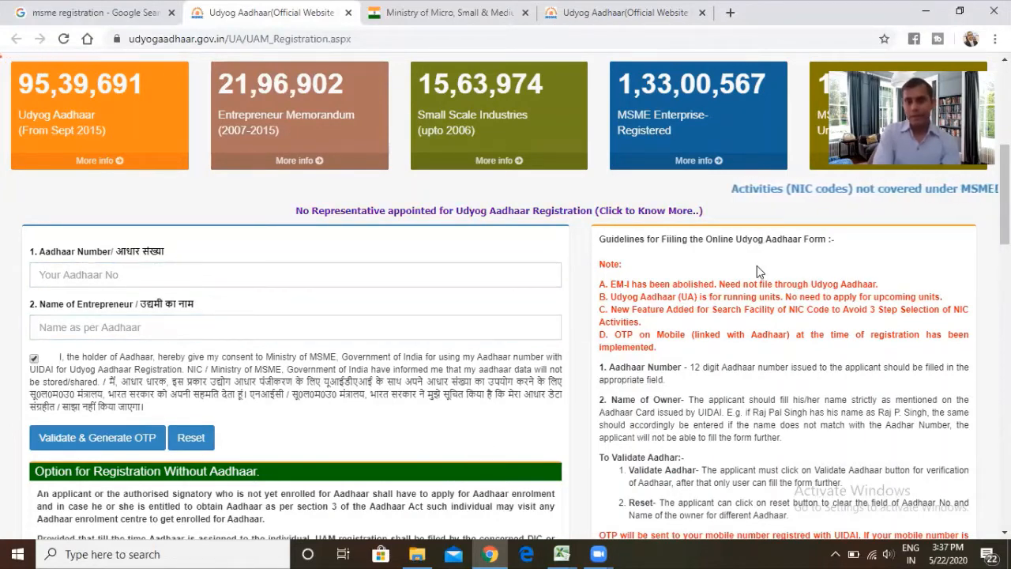
{"action": "scroll", "coordinate": [756, 273], "scroll_direction": "down", "scroll_amount": 2}
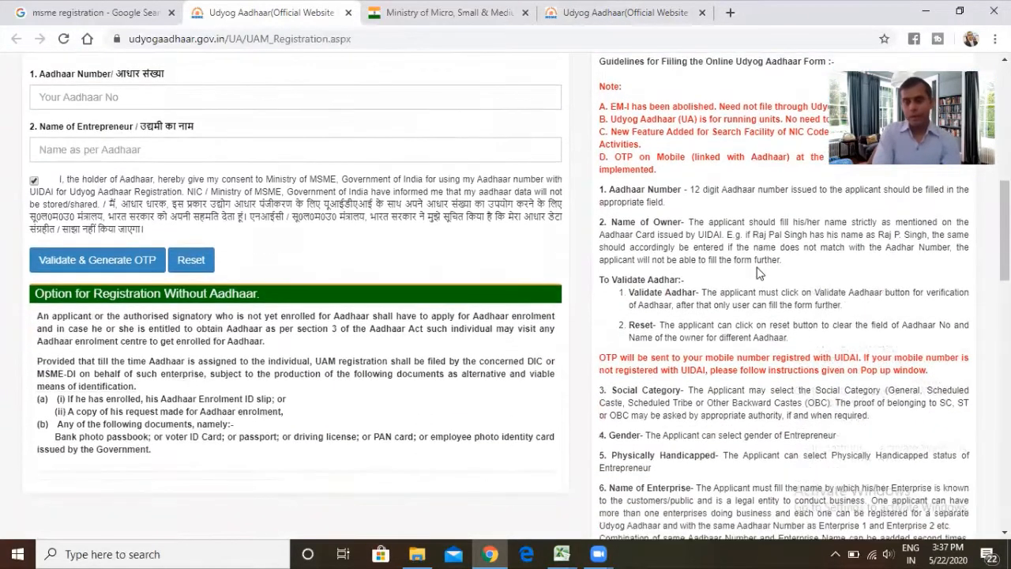
{"action": "scroll", "coordinate": [756, 267], "scroll_direction": "down", "scroll_amount": 12}
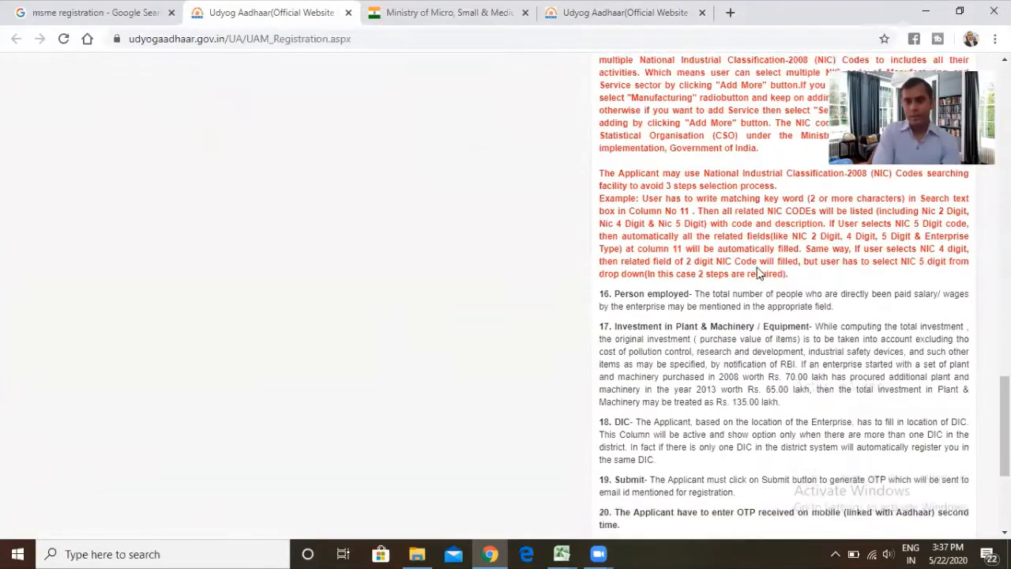
{"action": "scroll", "coordinate": [757, 266], "scroll_direction": "down", "scroll_amount": 1}
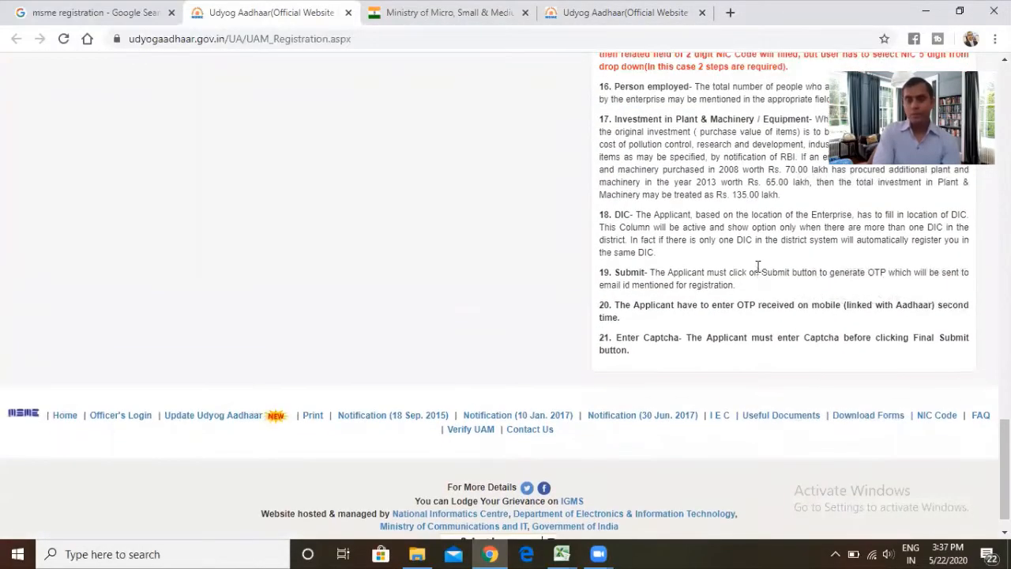
{"action": "scroll", "coordinate": [756, 267], "scroll_direction": "up", "scroll_amount": 20}
{"action": "scroll", "coordinate": [757, 272], "scroll_direction": "down", "scroll_amount": 5}
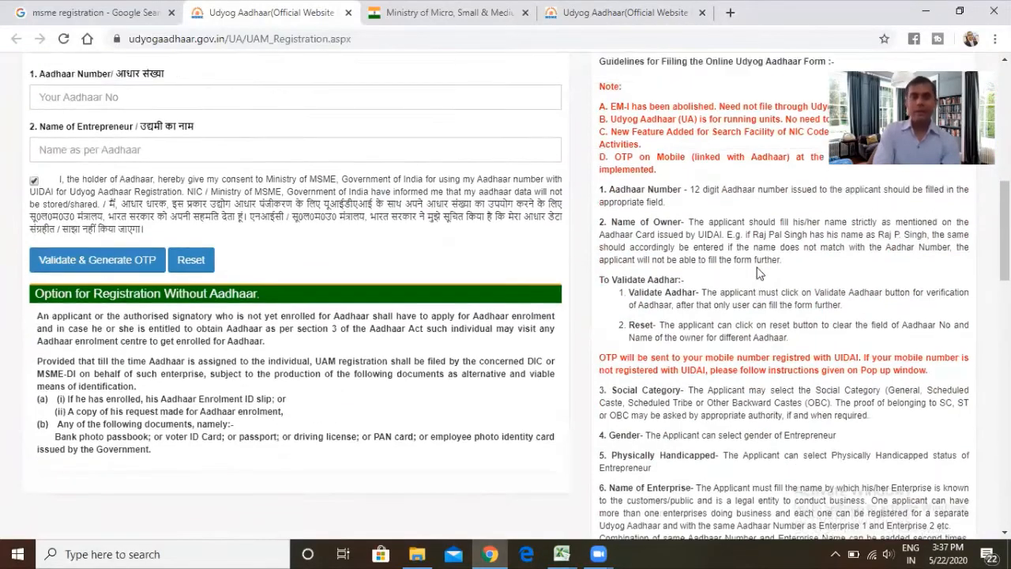
{"action": "scroll", "coordinate": [758, 272], "scroll_direction": "up", "scroll_amount": 3}
{"action": "scroll", "coordinate": [757, 272], "scroll_direction": "down", "scroll_amount": 1}
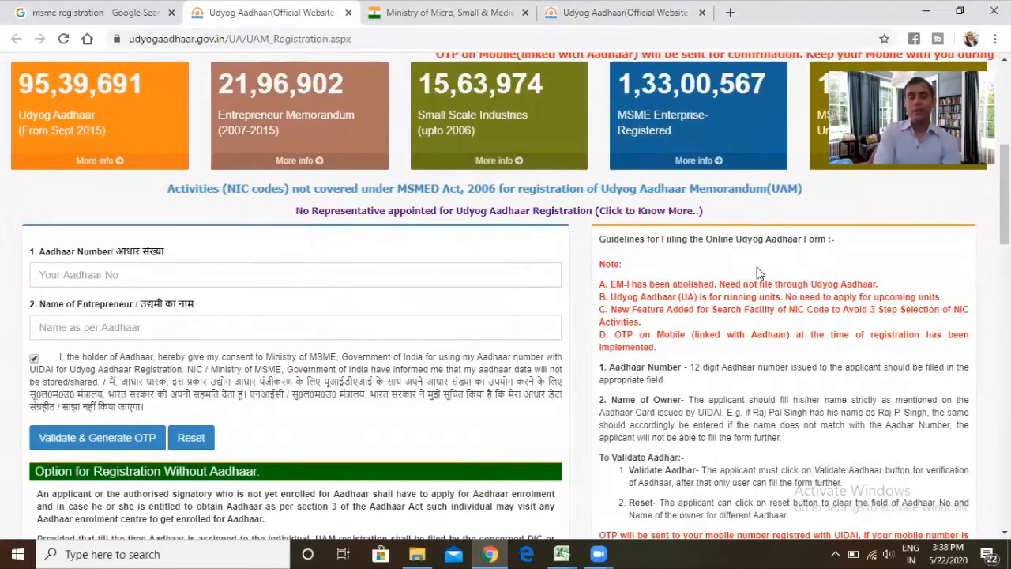
{"action": "scroll", "coordinate": [756, 273], "scroll_direction": "down", "scroll_amount": 1}
{"action": "left_click", "coordinate": [435, 246]}
Enter the applicant's Aadhaar number and name as on Aadhaar in the form
{"action": "key", "text": "alt+Tab"}
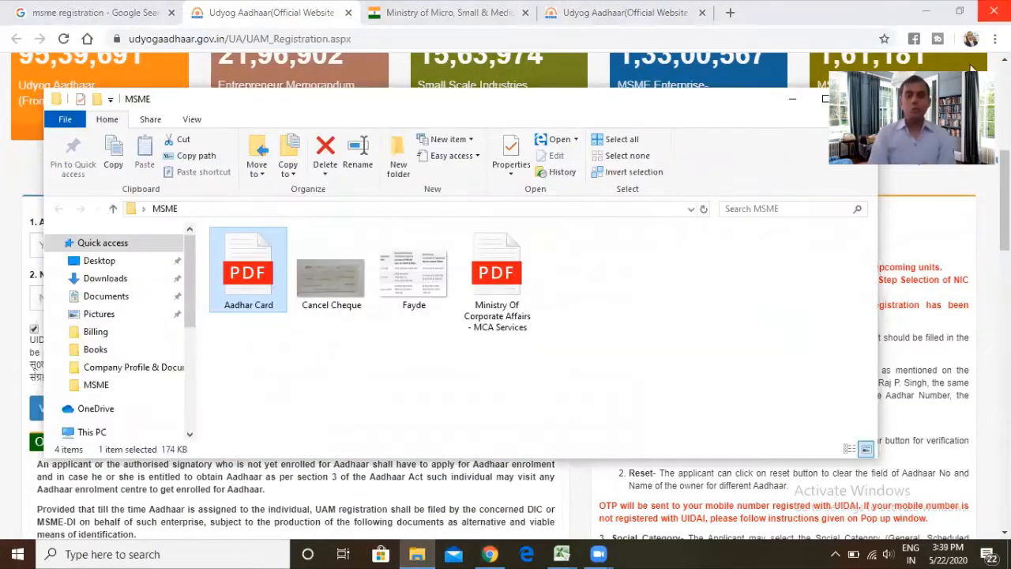
{"action": "left_click", "coordinate": [791, 99]}
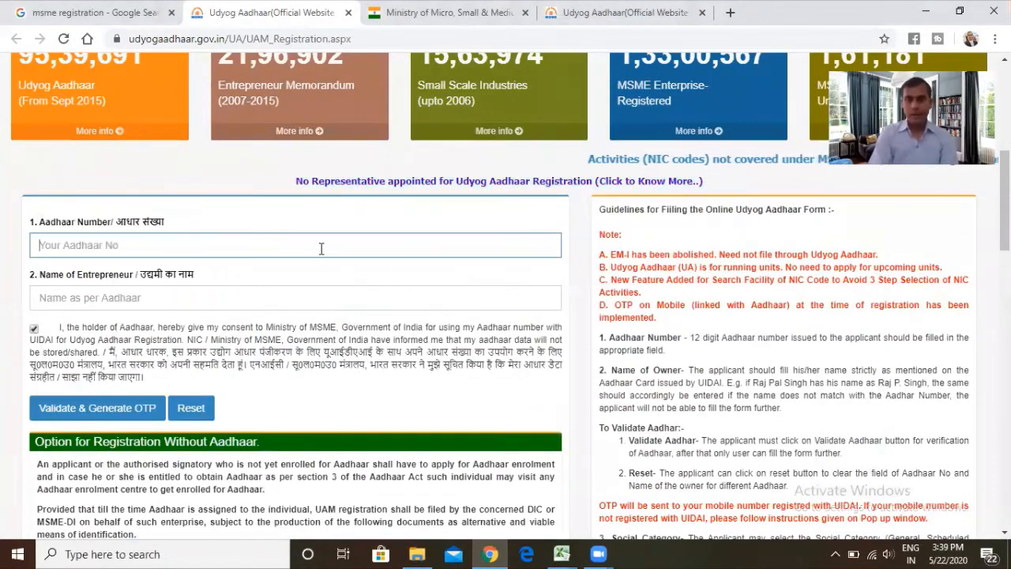
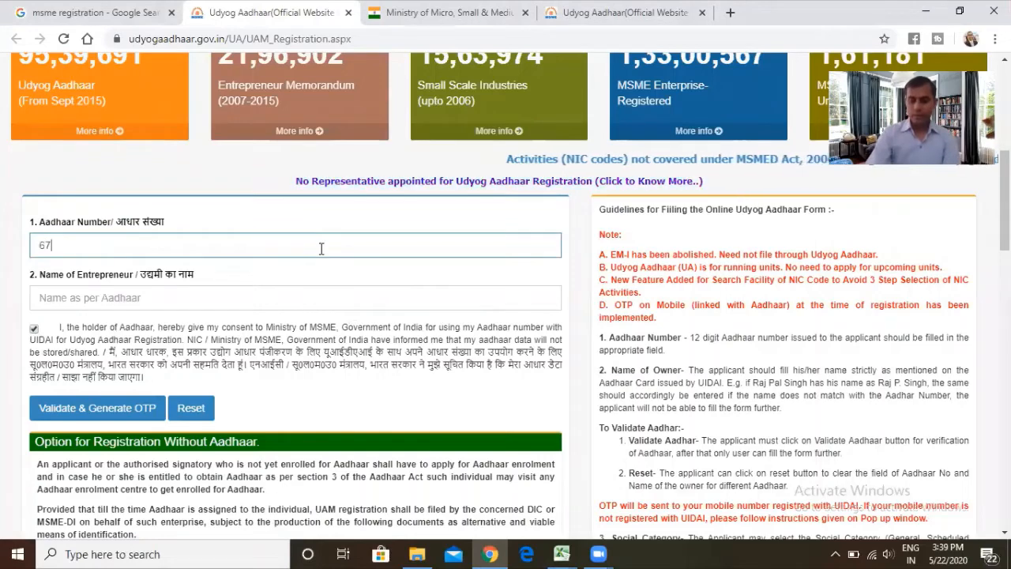
{"action": "left_click", "coordinate": [178, 292]}
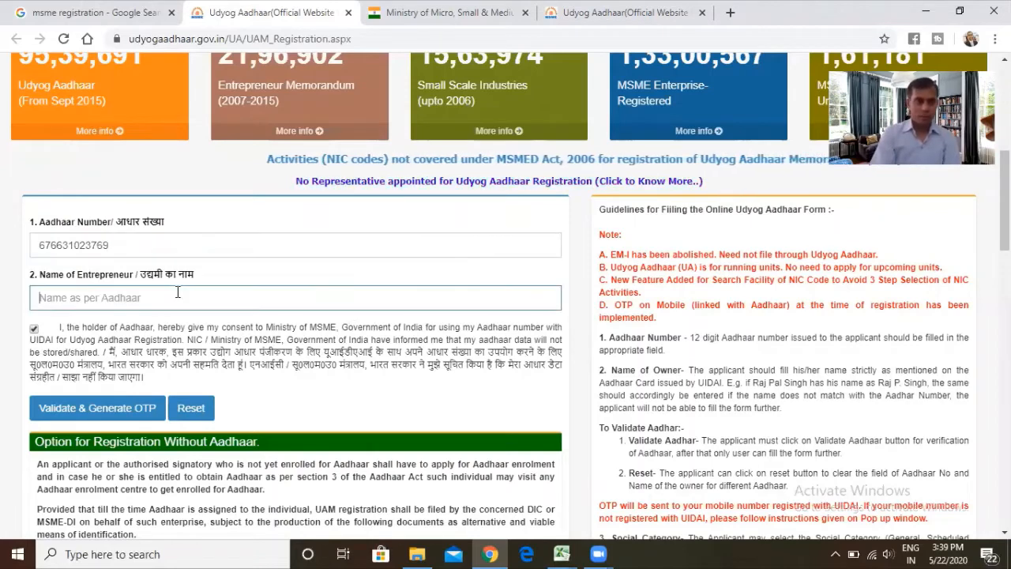
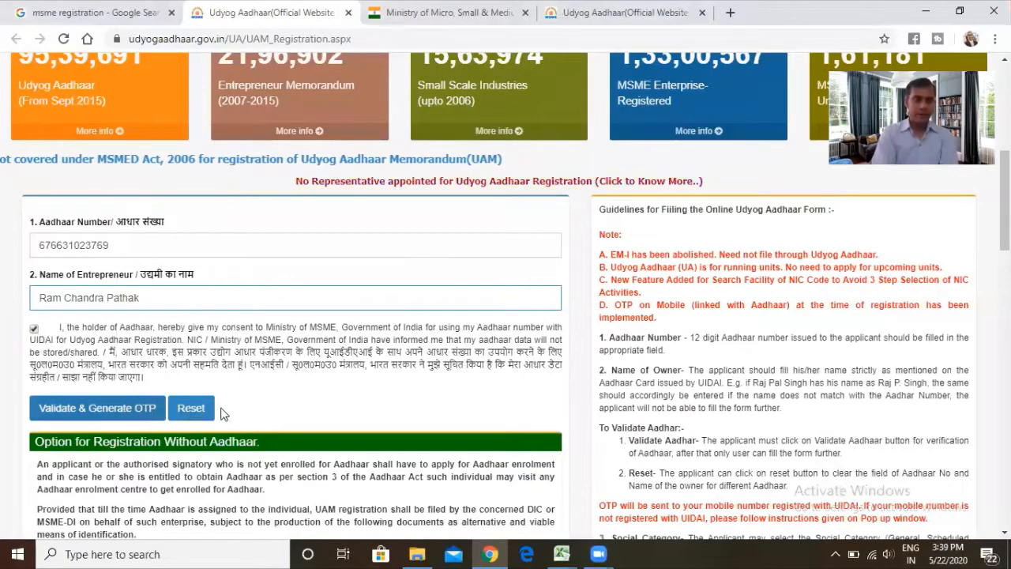
Generate the OTP and validate the Aadhaar with the received code
{"action": "left_click", "coordinate": [115, 412]}
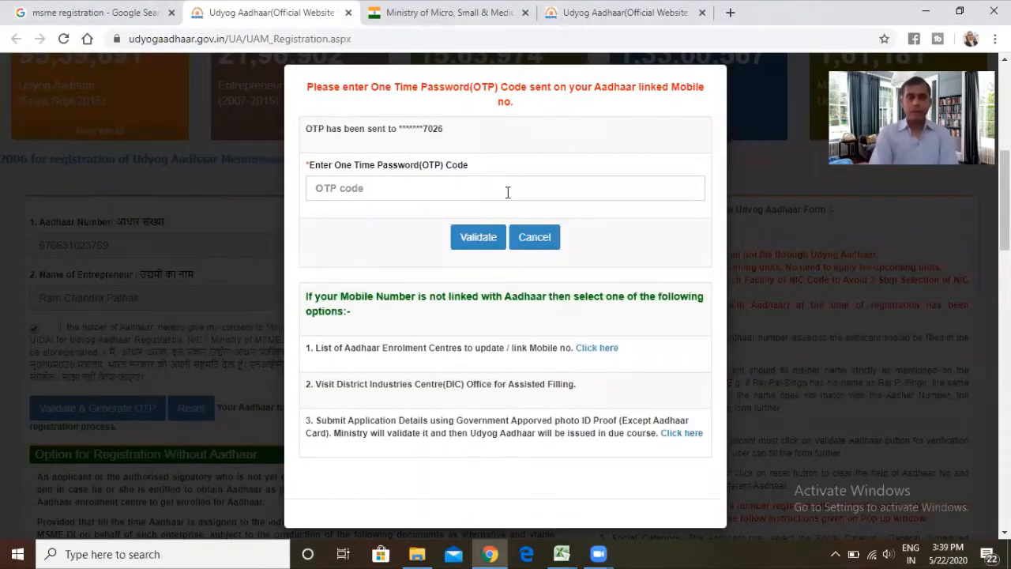
{"action": "left_click", "coordinate": [493, 188]}
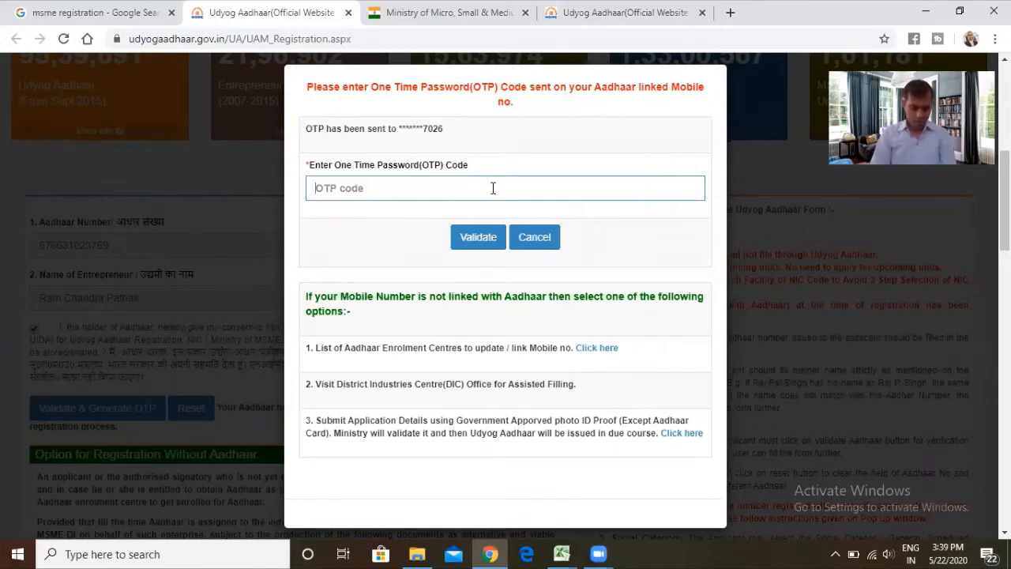
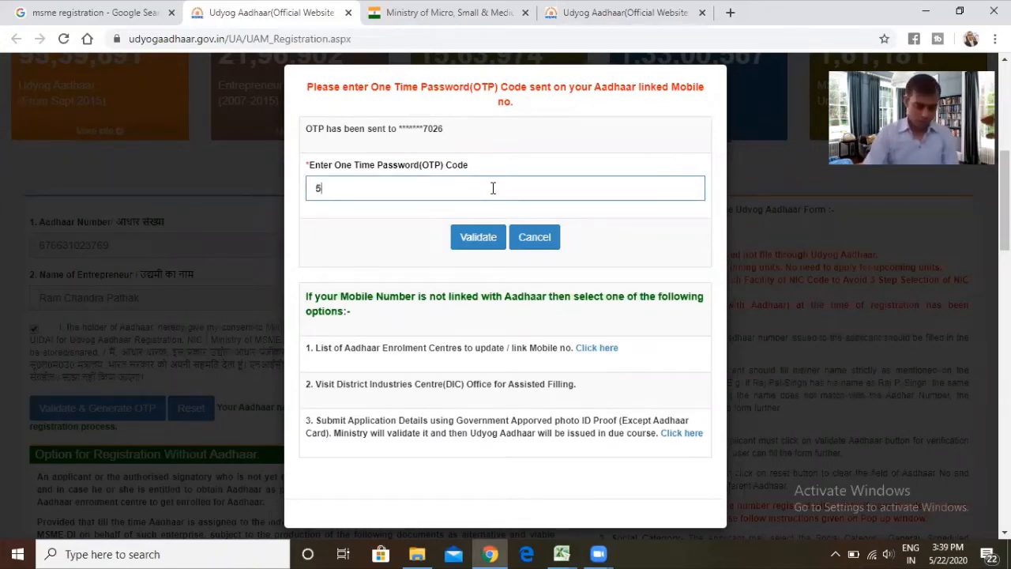
{"action": "left_click", "coordinate": [479, 237]}
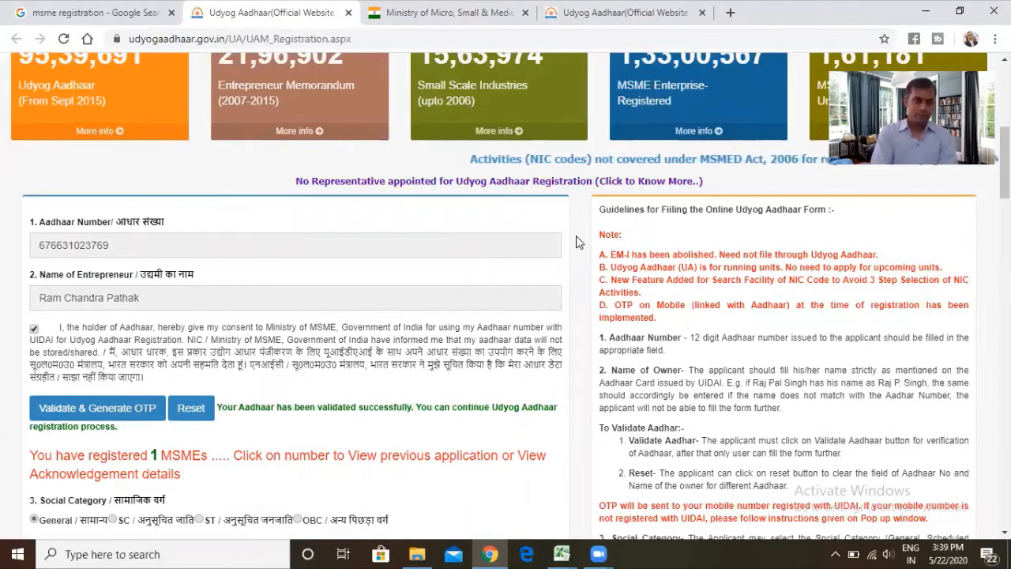
Mark the entrepreneur's gender as Male under the Gender section
{"action": "scroll", "coordinate": [576, 235], "scroll_direction": "down", "scroll_amount": 2}
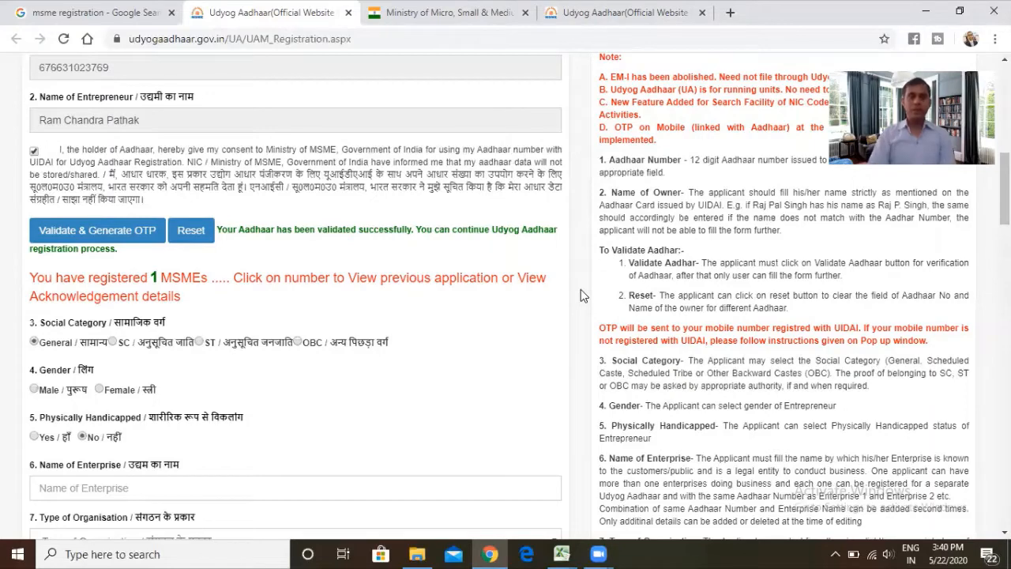
{"action": "scroll", "coordinate": [581, 291], "scroll_direction": "down", "scroll_amount": 1}
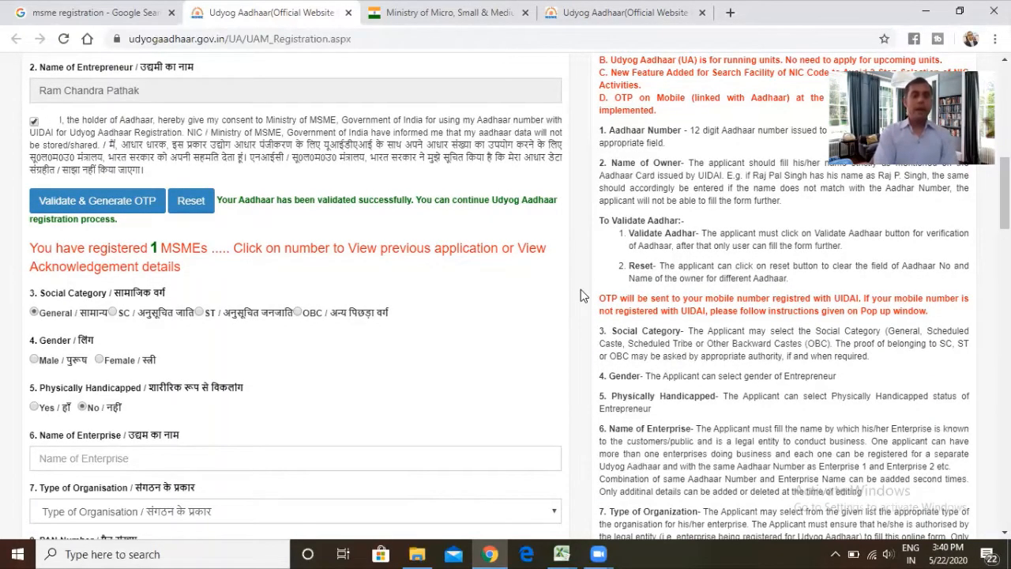
{"action": "scroll", "coordinate": [581, 289], "scroll_direction": "down", "scroll_amount": 2}
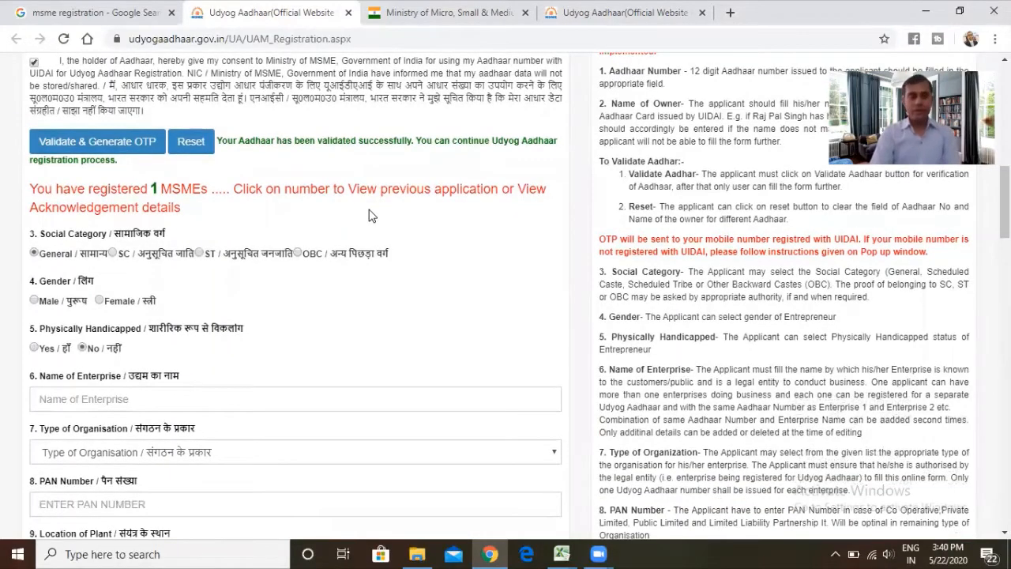
{"action": "scroll", "coordinate": [370, 215], "scroll_direction": "down", "scroll_amount": 2}
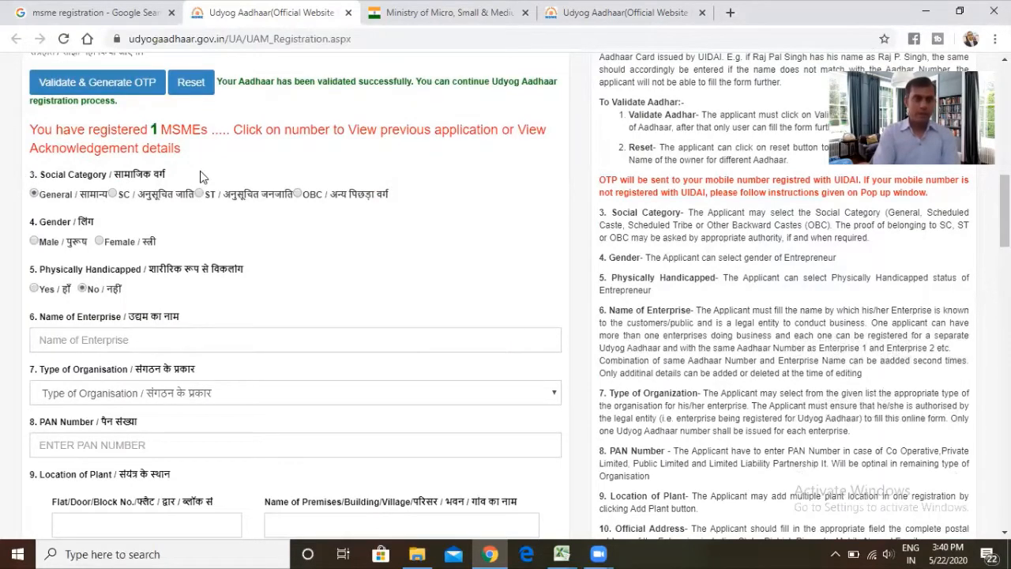
{"action": "scroll", "coordinate": [259, 158], "scroll_direction": "down", "scroll_amount": 3}
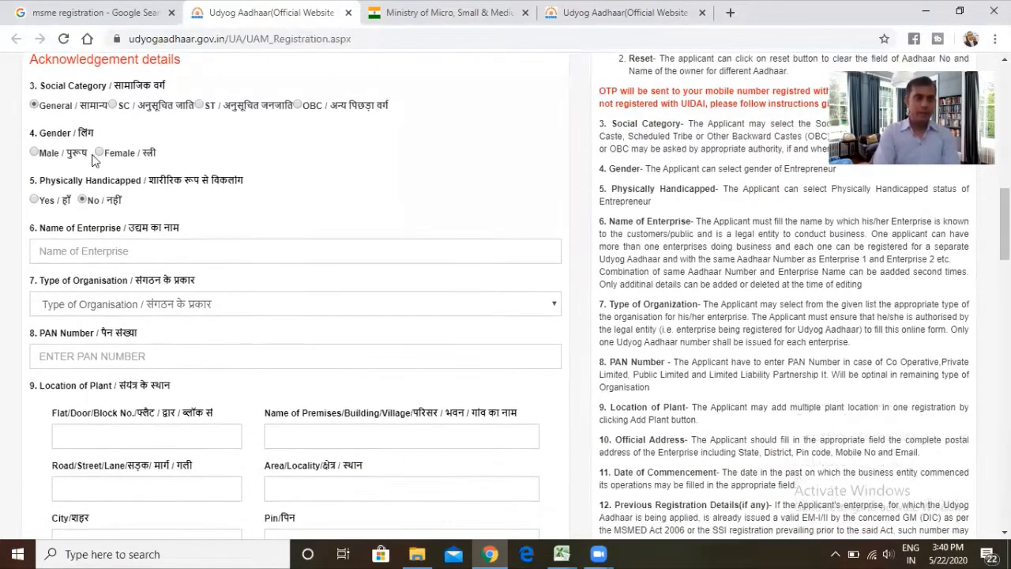
{"action": "left_click", "coordinate": [34, 152]}
{"action": "scroll", "coordinate": [314, 148], "scroll_direction": "down", "scroll_amount": 3}
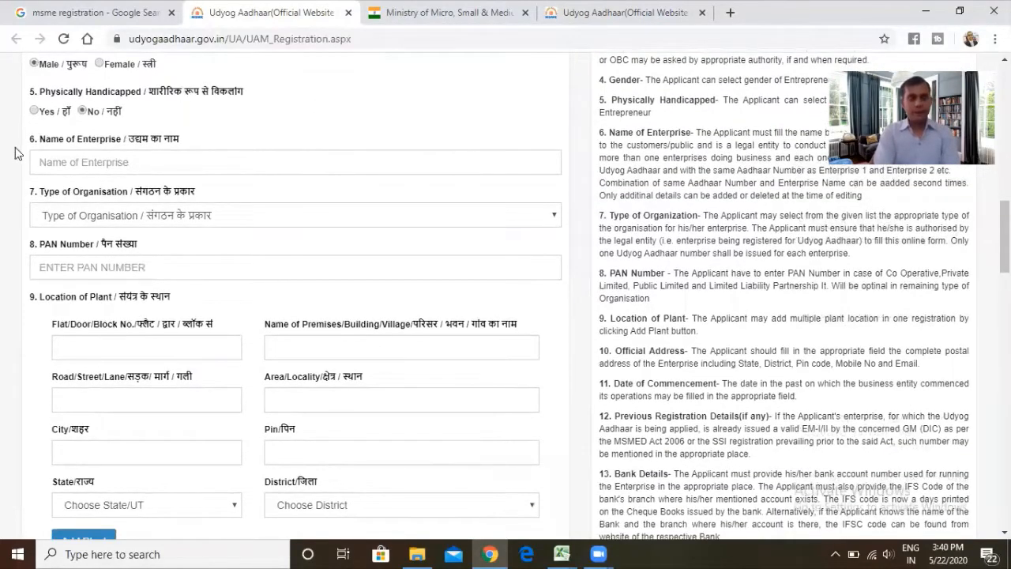
Enter 'Abhiyantrology Ventures Private Limited' as the name of the enterprise
{"action": "left_click", "coordinate": [197, 157]}
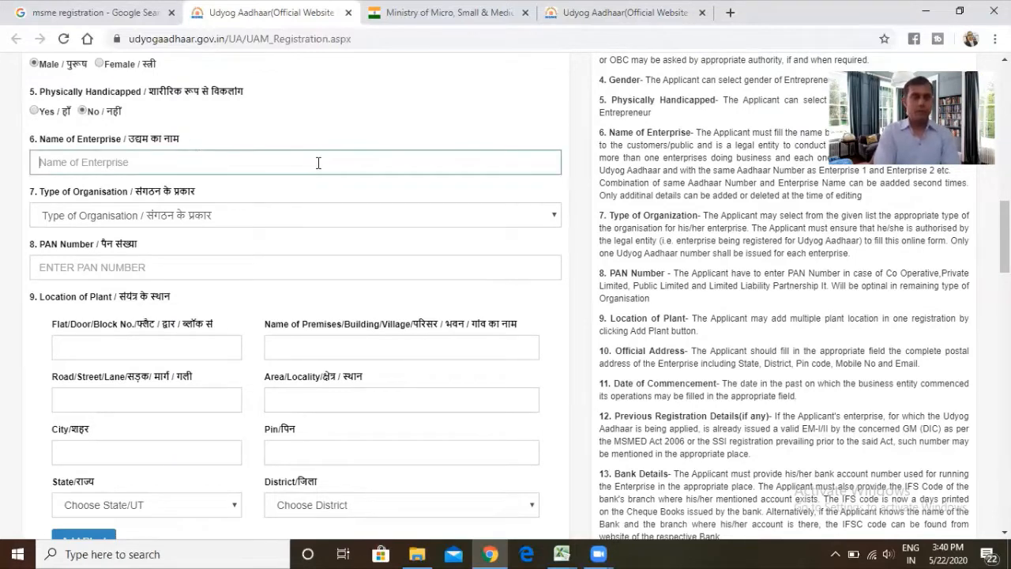
{"action": "type", "text": "Ab"}
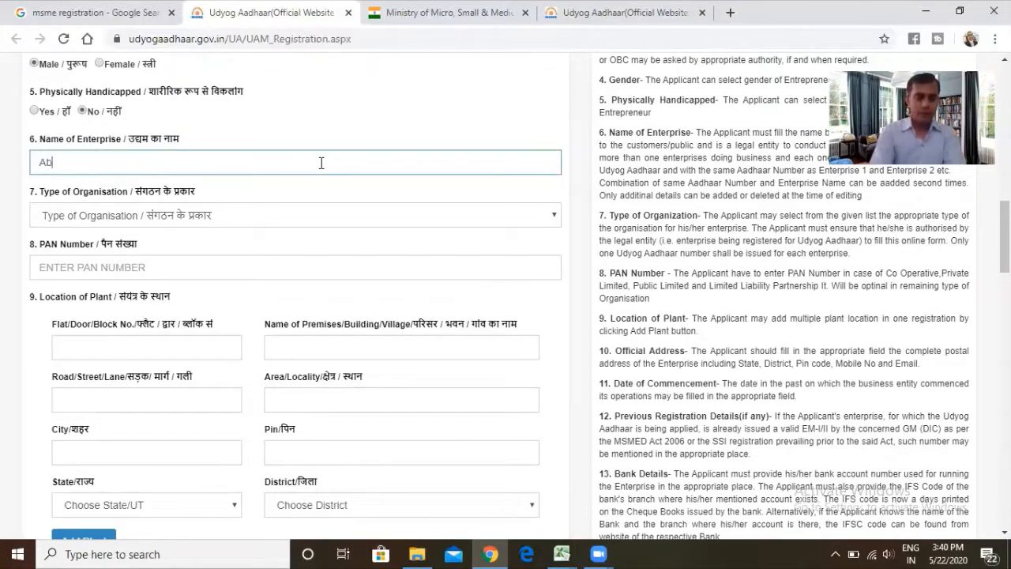
{"action": "type", "text": "hiyantrology Ventures"}
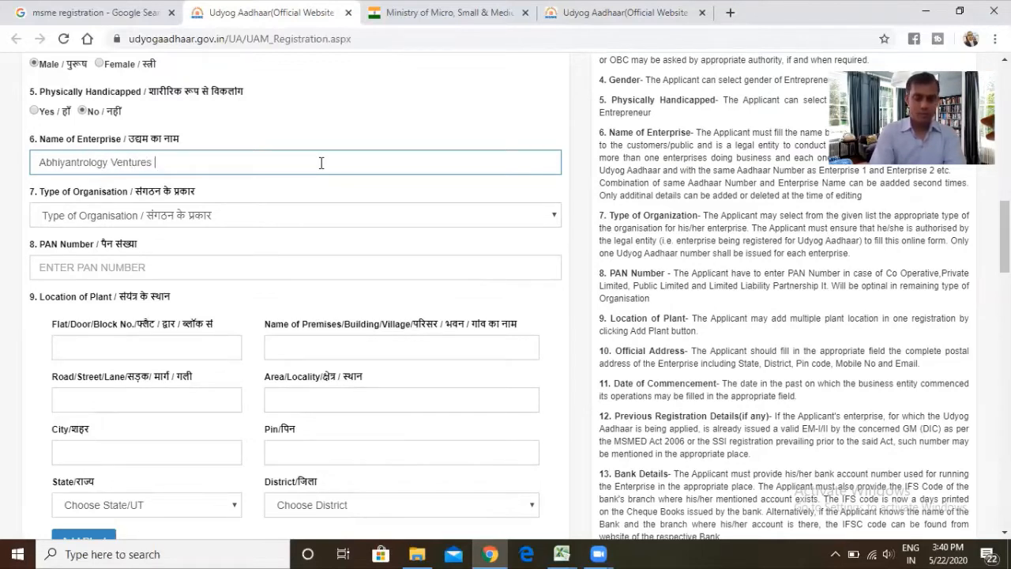
{"action": "type", "text": "vate "}
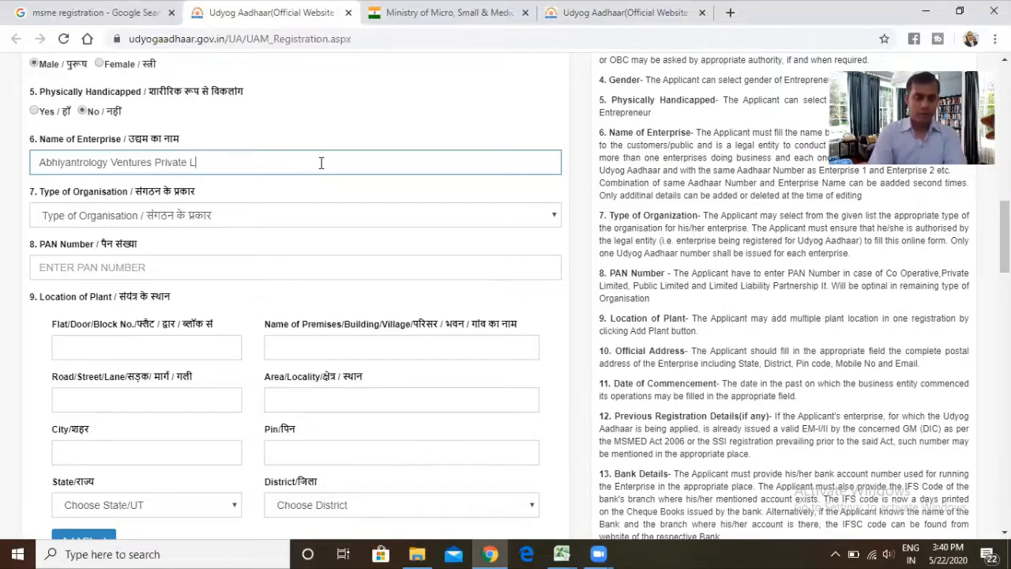
{"action": "type", "text": "Limited"}
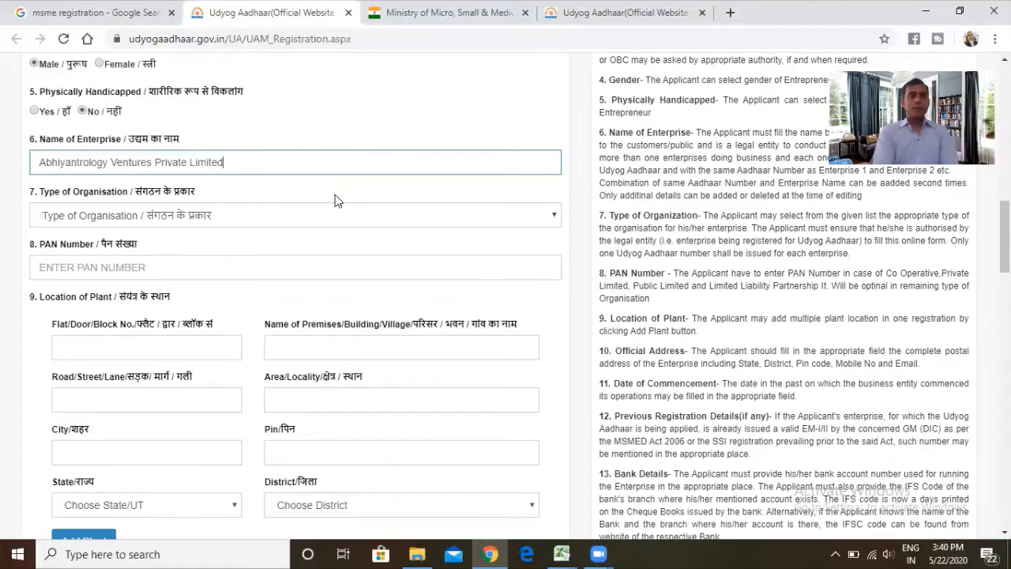
Set Type of Organisation to Private Limited Company, then bring up the MSME documents folder
{"action": "left_click", "coordinate": [335, 201]}
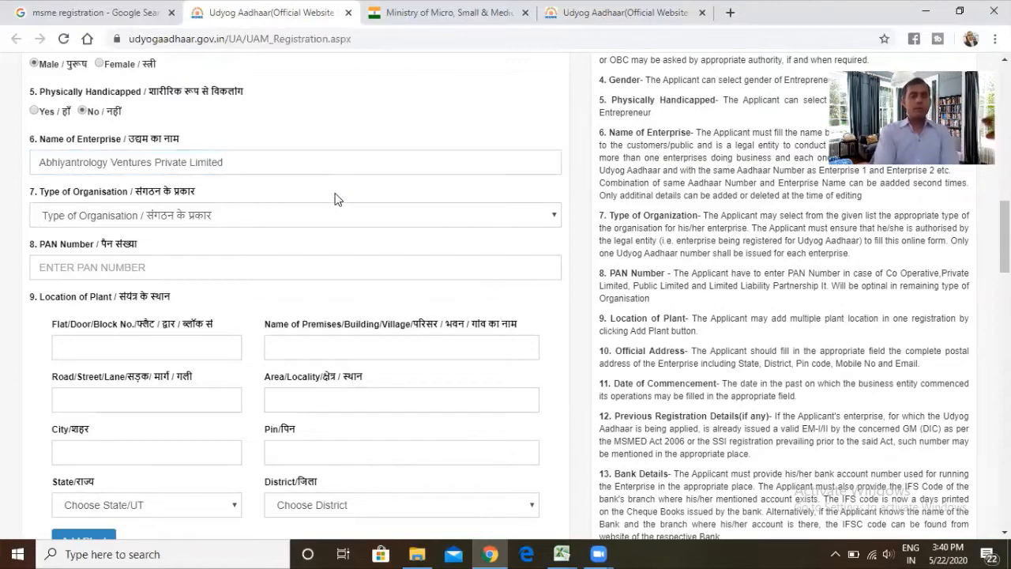
{"action": "left_click", "coordinate": [332, 215]}
{"action": "left_click", "coordinate": [332, 214]}
{"action": "left_click", "coordinate": [332, 215]}
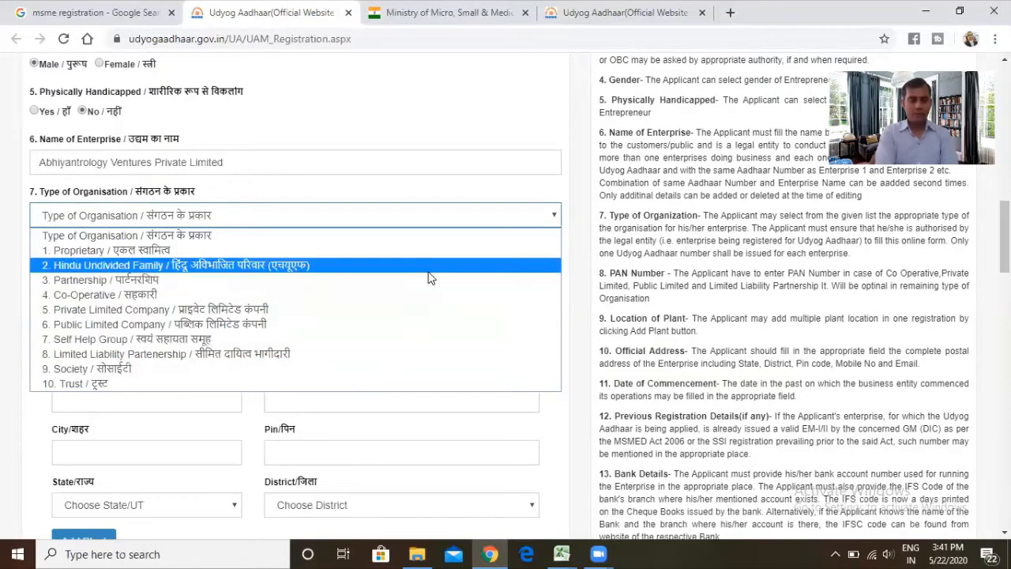
{"action": "left_click", "coordinate": [408, 312]}
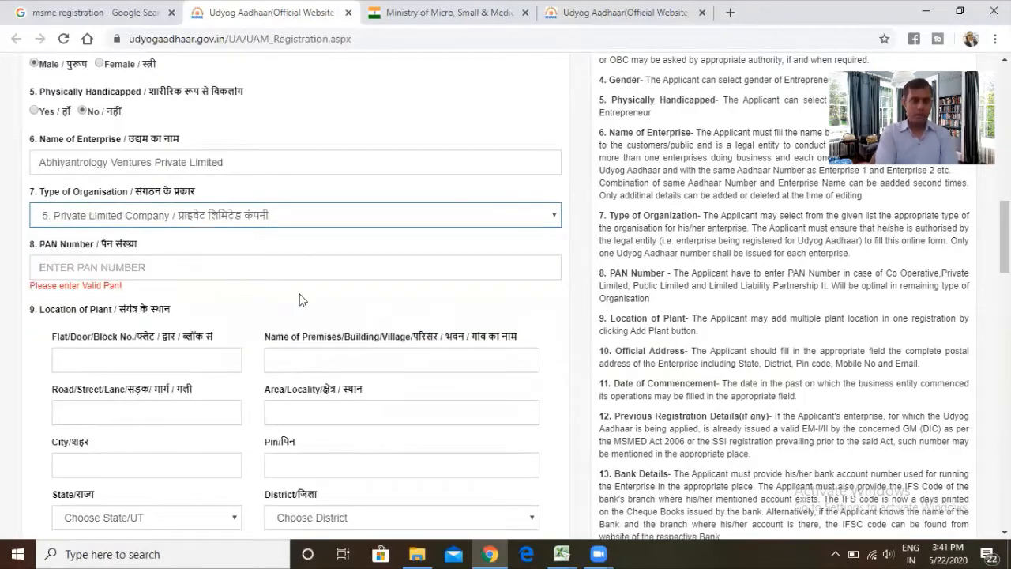
{"action": "left_click", "coordinate": [274, 266]}
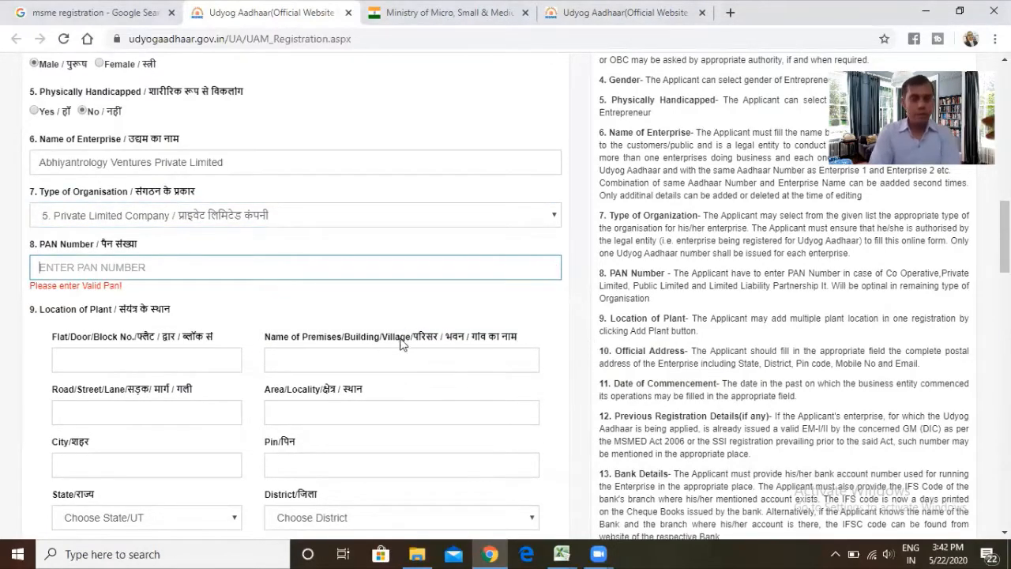
{"action": "key", "text": "alt+Tab"}
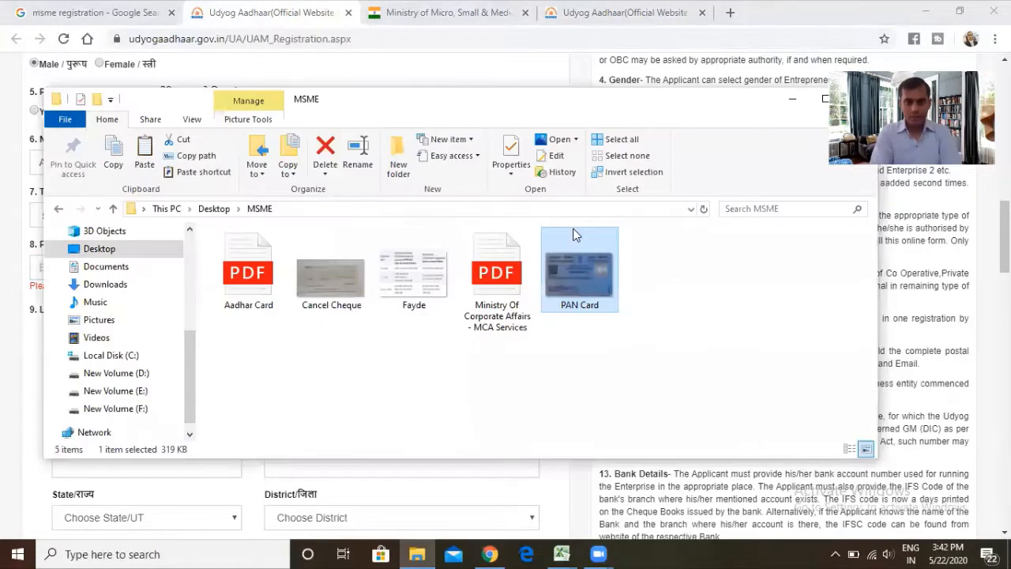
Read the company's PAN from the PAN card image and enter it in PAN Number
{"action": "double_click", "coordinate": [571, 304]}
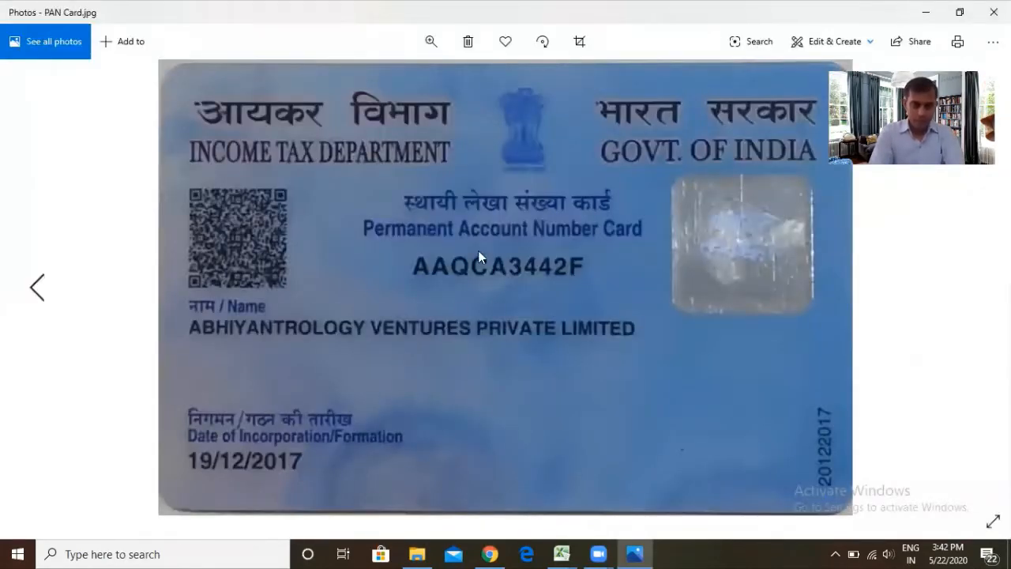
{"action": "key", "text": "alt+Tab"}
{"action": "key", "text": "Tab"}
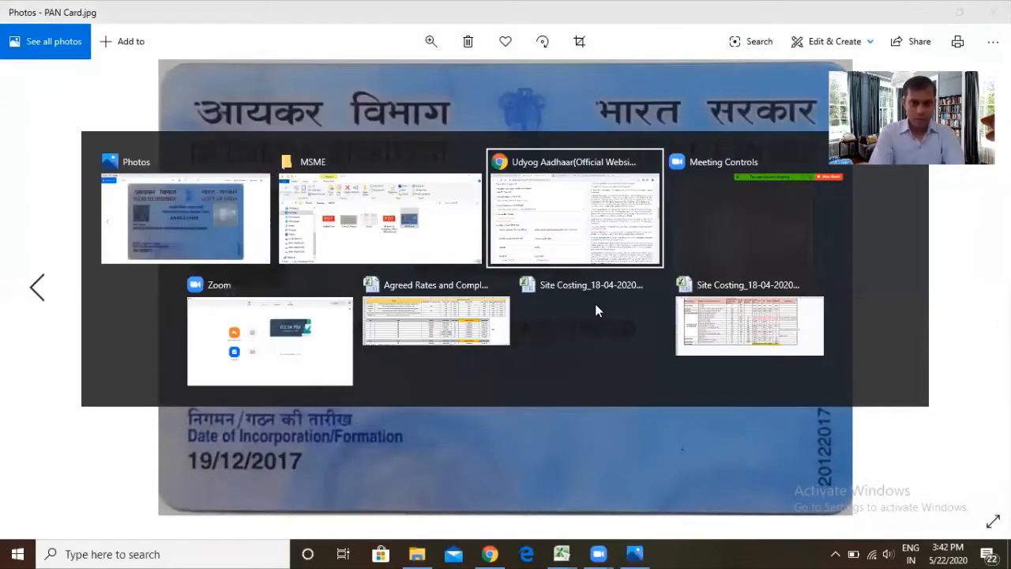
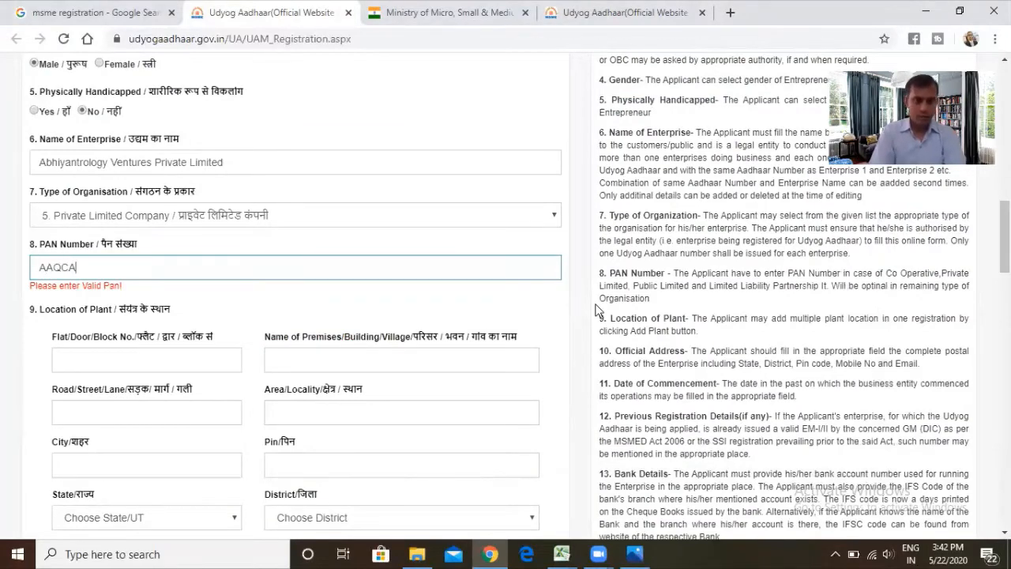
{"action": "key", "text": "alt+Tab"}
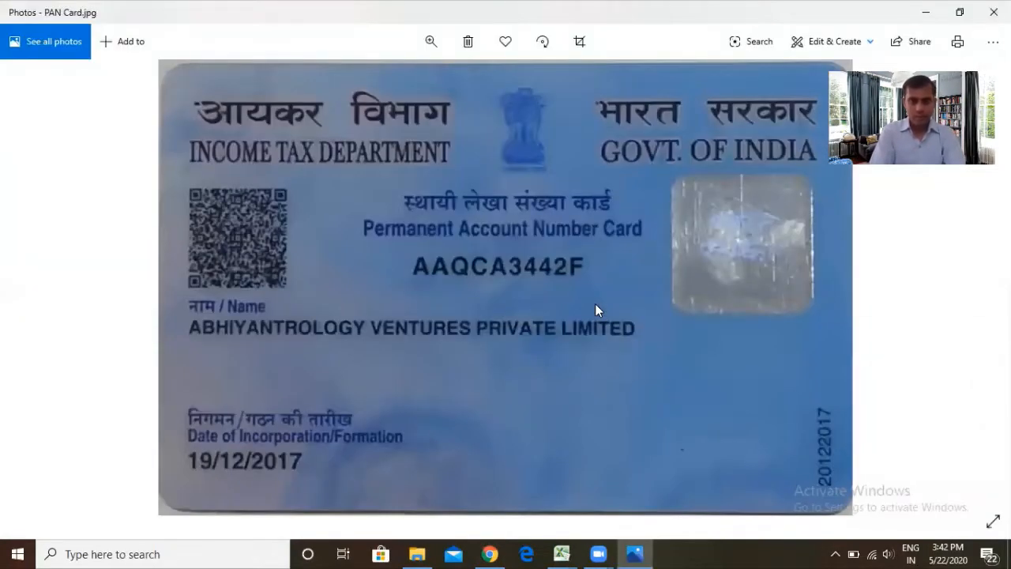
{"action": "key", "text": "alt+Tab"}
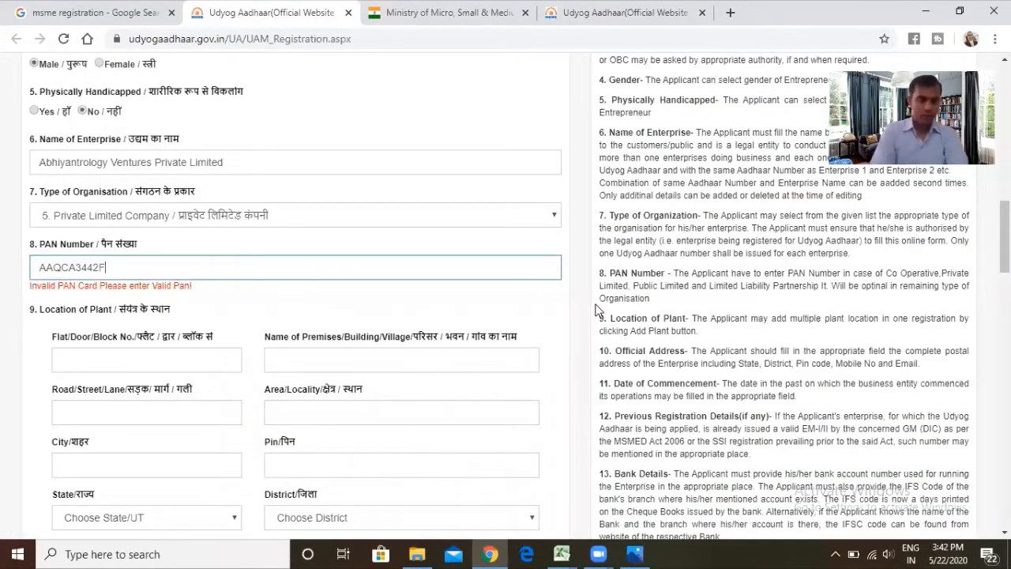
Leave the PAN field and place the cursor in the plant's Flat/Door/Block field
{"action": "left_click", "coordinate": [452, 291]}
{"action": "scroll", "coordinate": [454, 290], "scroll_direction": "down", "scroll_amount": 3}
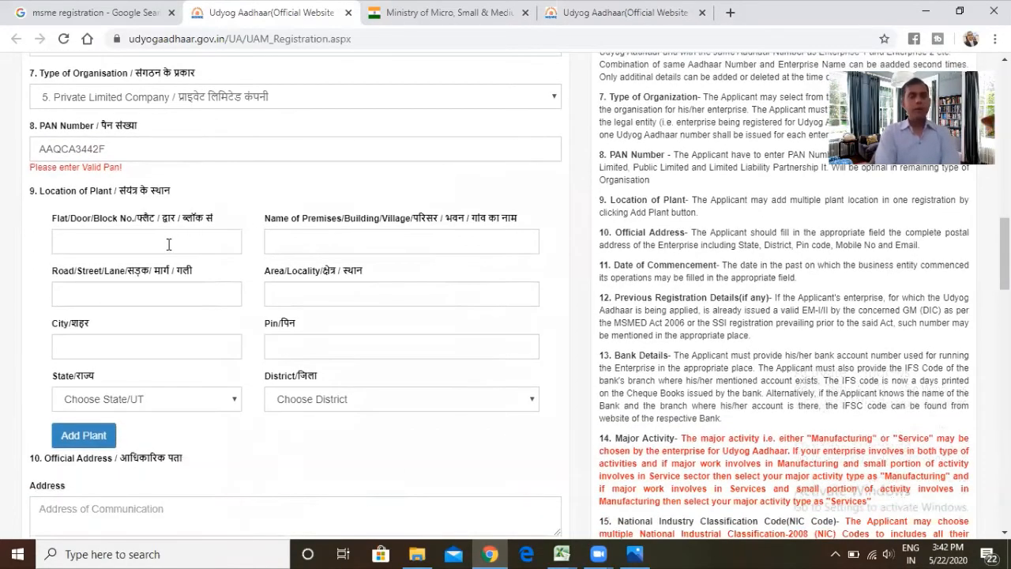
{"action": "left_click", "coordinate": [168, 243]}
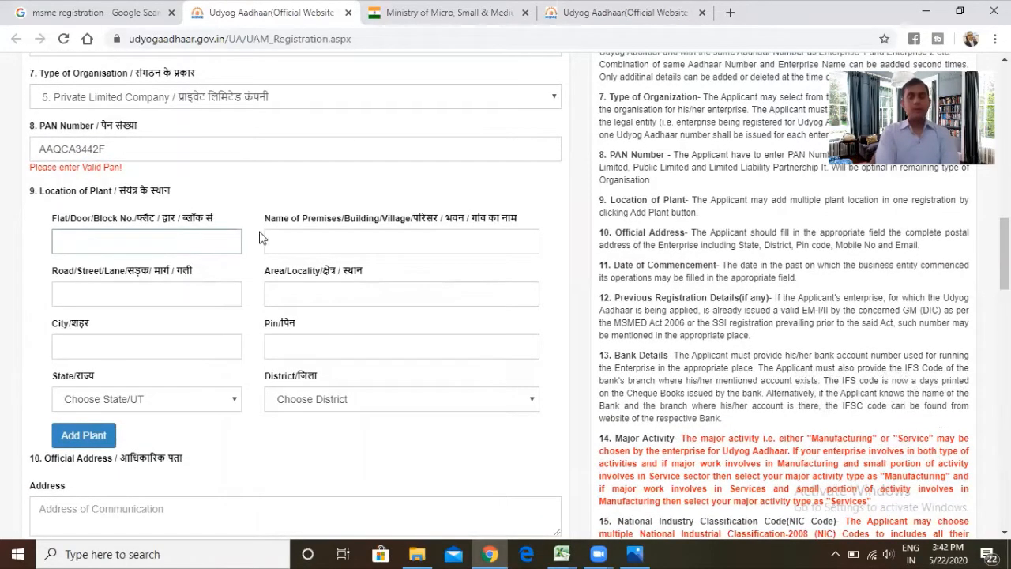
{"action": "scroll", "coordinate": [254, 239], "scroll_direction": "down", "scroll_amount": 3}
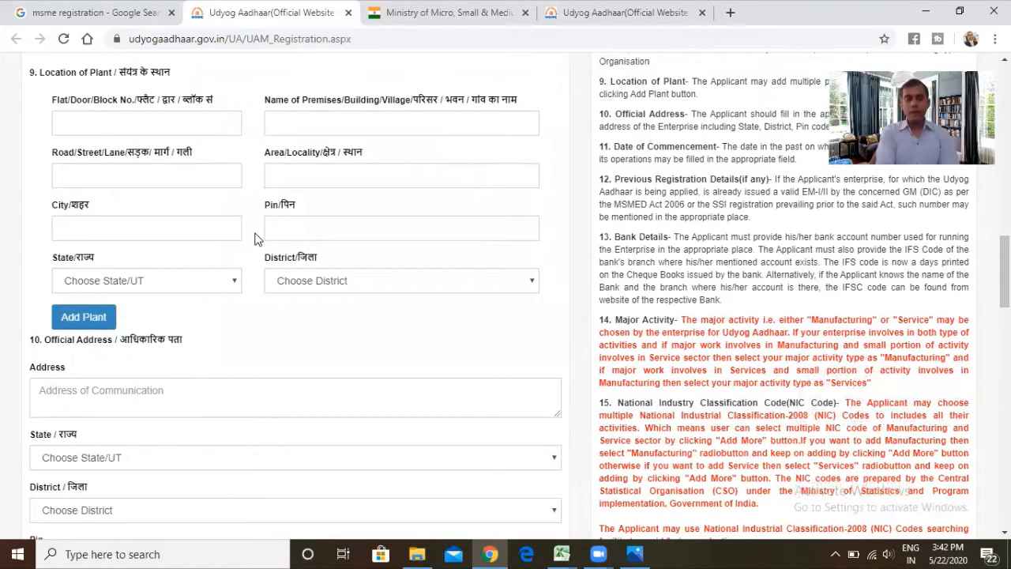
{"action": "scroll", "coordinate": [255, 239], "scroll_direction": "up", "scroll_amount": 1}
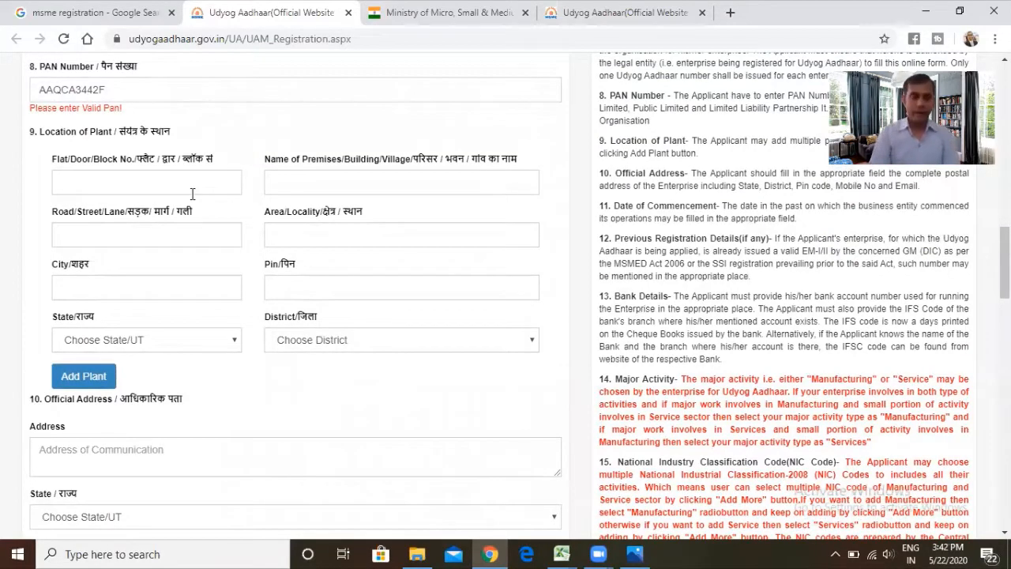
{"action": "left_click", "coordinate": [191, 192]}
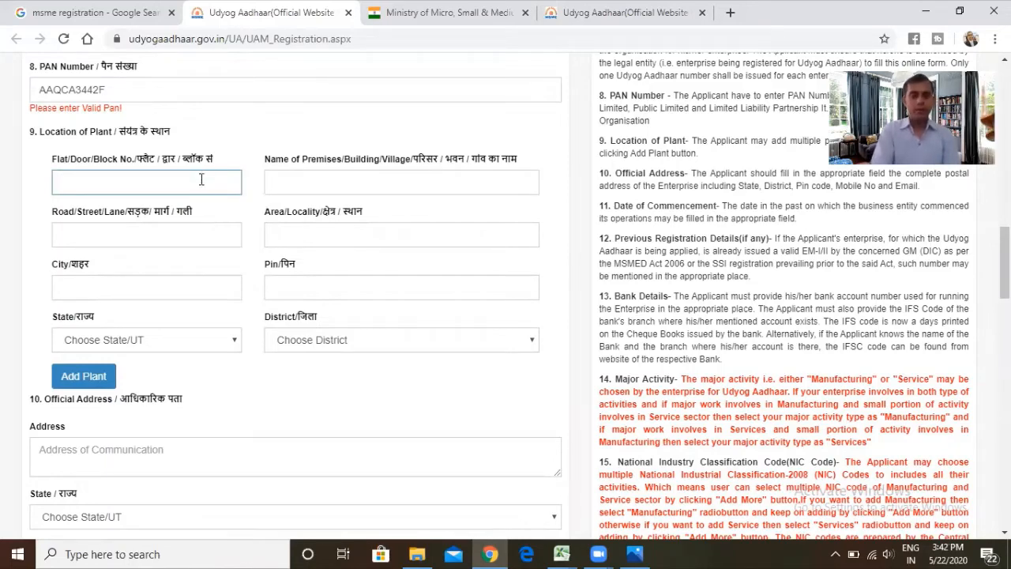
Switch to the MSME folder and select the Ministry Of Corporate Affairs PDF
{"action": "key", "text": "alt+Tab"}
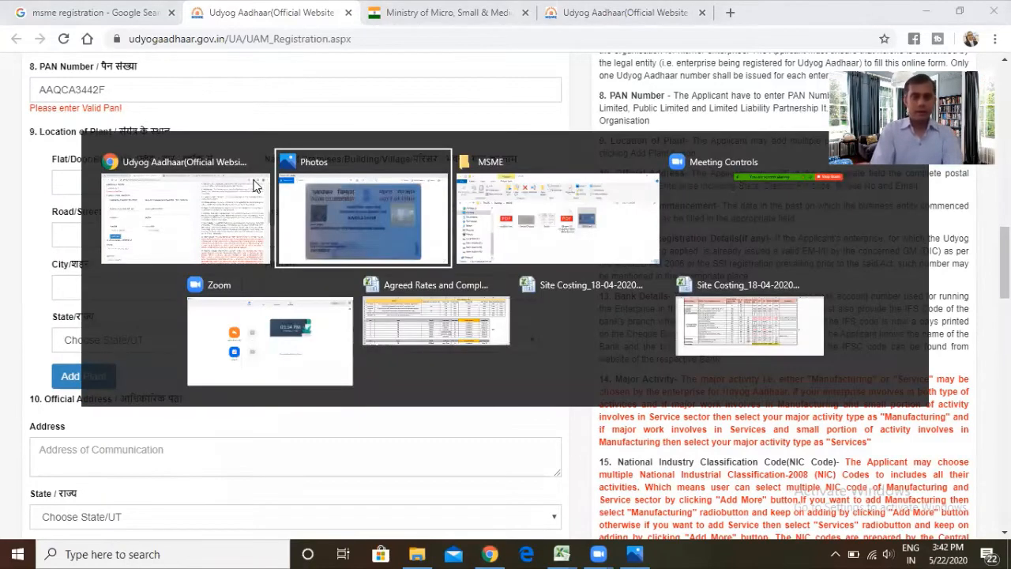
{"action": "key", "text": "alt+Tab"}
{"action": "key", "text": "Left"}
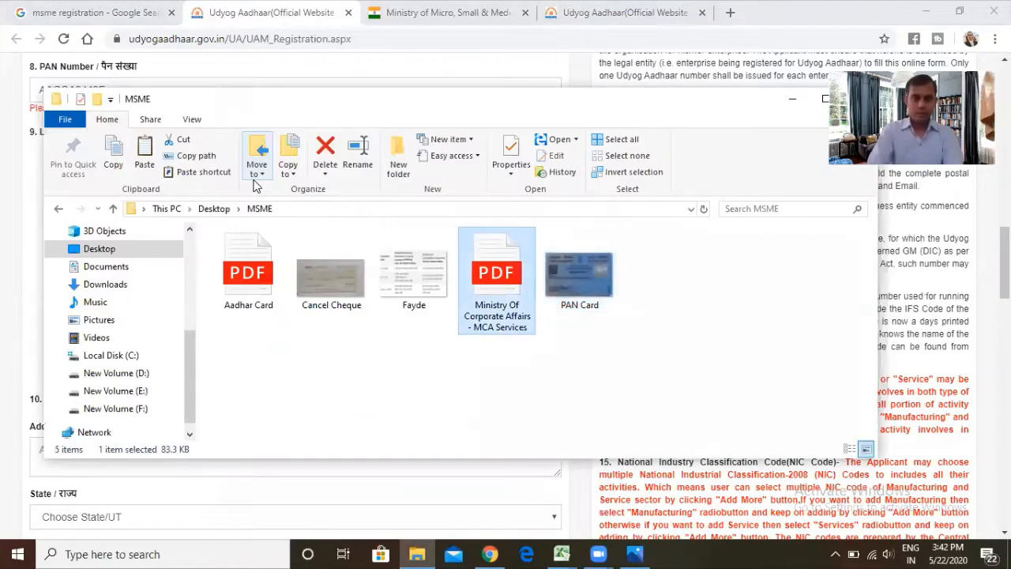
Copy the flat number from the MCA company record PDF into Flat/Door/Block
{"action": "key", "text": "Return"}
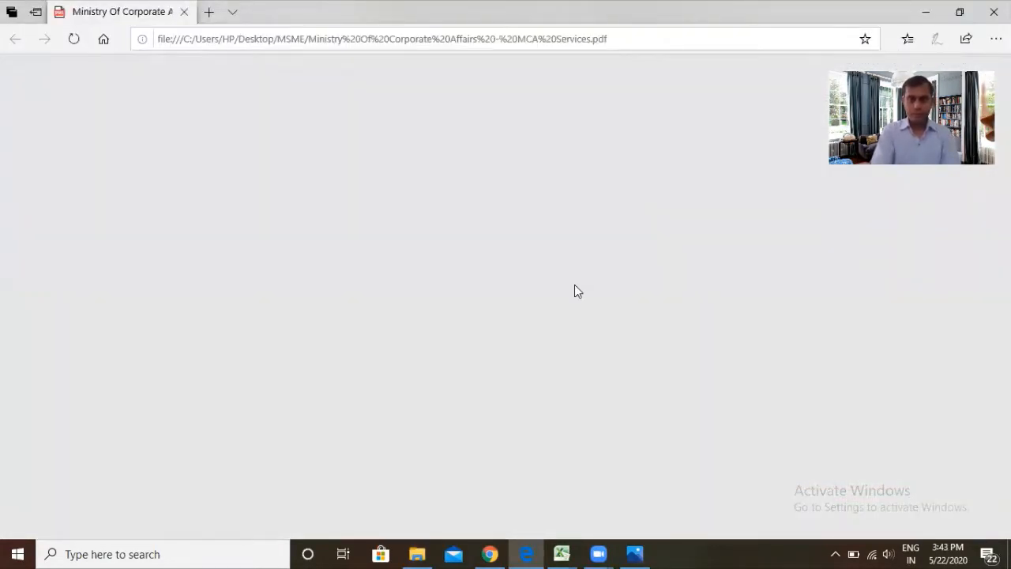
{"action": "scroll", "coordinate": [575, 289], "scroll_direction": "down", "scroll_amount": 1}
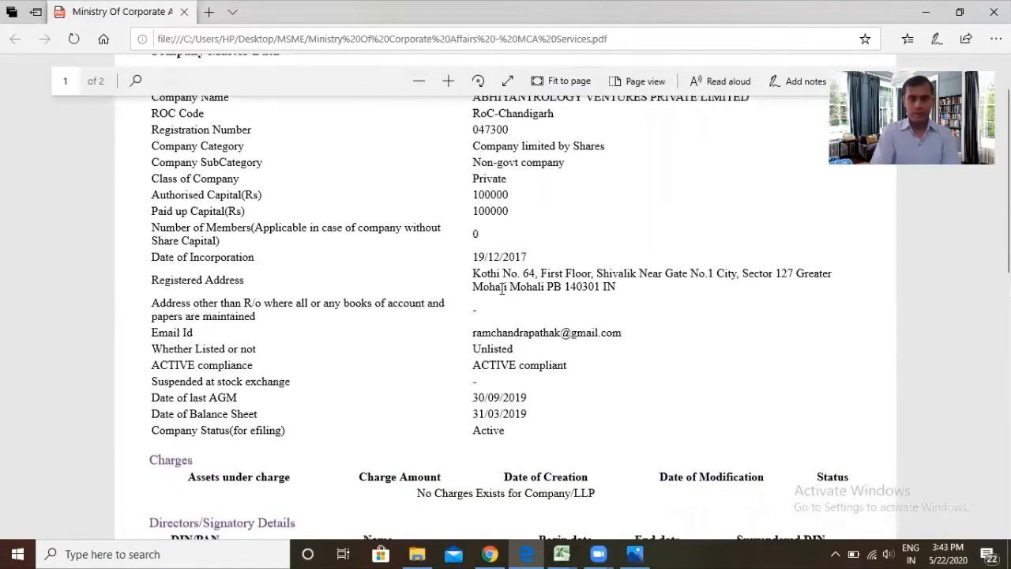
{"action": "left_click_drag", "start_coordinate": [536, 271], "coordinate": [472, 273]}
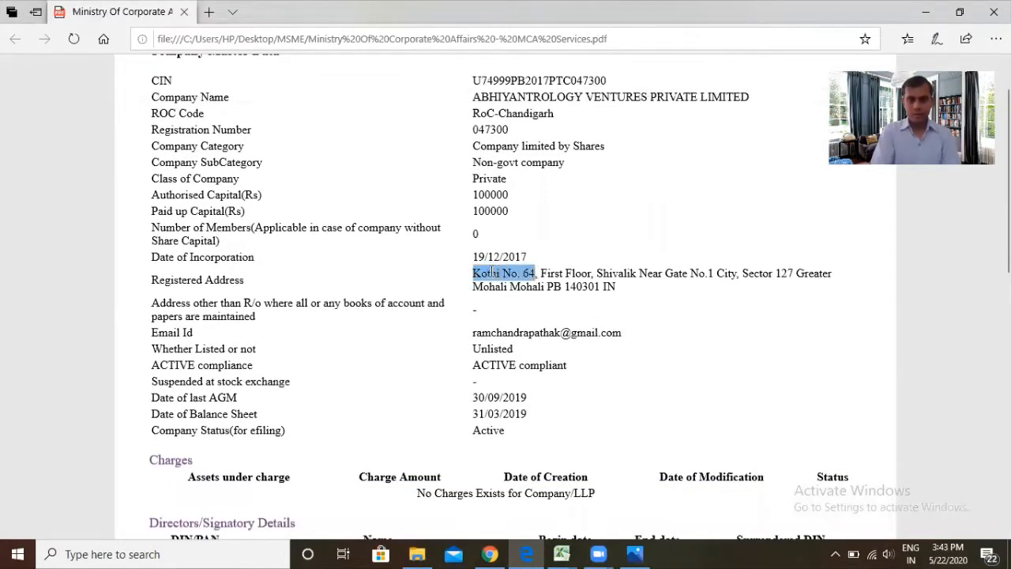
{"action": "key", "text": "alt+Tab"}
{"action": "key", "text": "alt+Tab"}
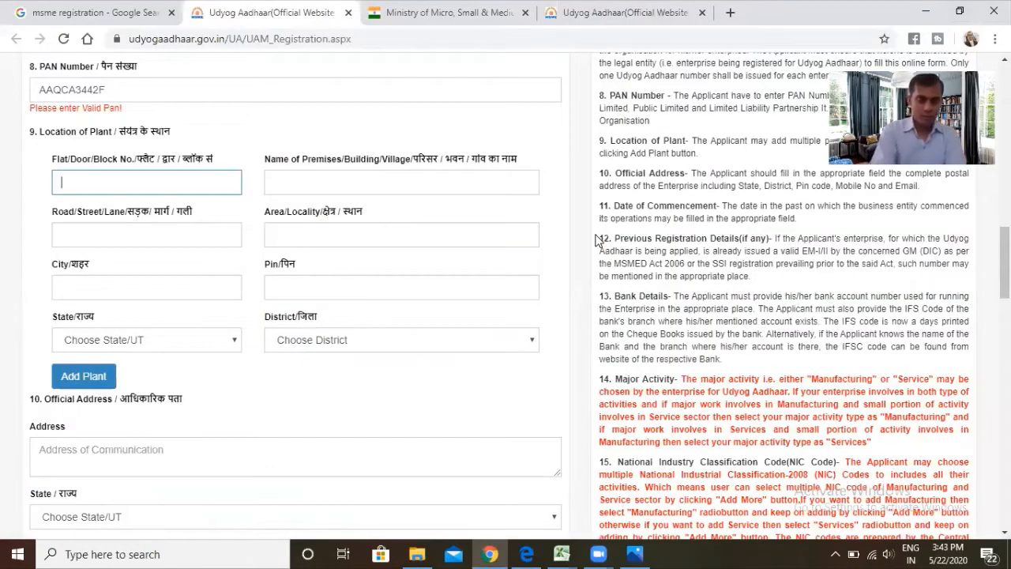
{"action": "type", "text": "64"}
{"action": "key", "text": "Tab"}
{"action": "key", "text": "alt+Tab"}
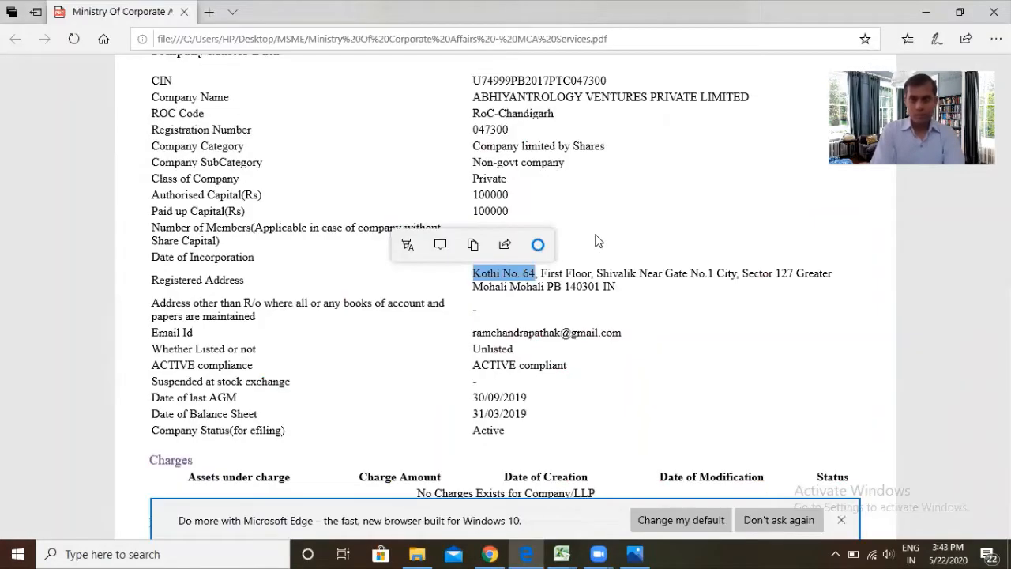
{"action": "key", "text": "alt+Tab"}
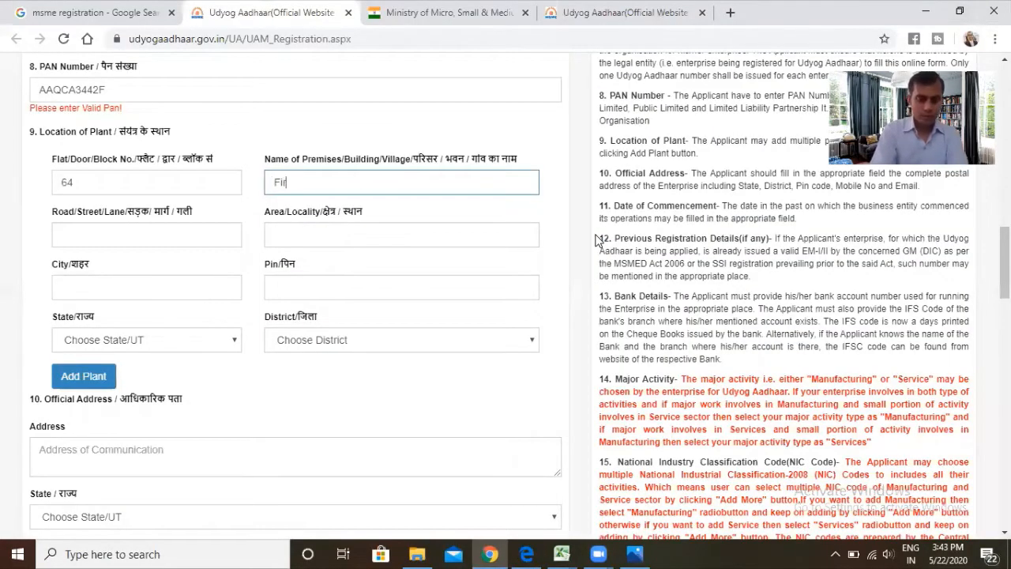
Fill the plant's building, street, area, city and PIN code from the company record
{"action": "key", "text": "Tab"}
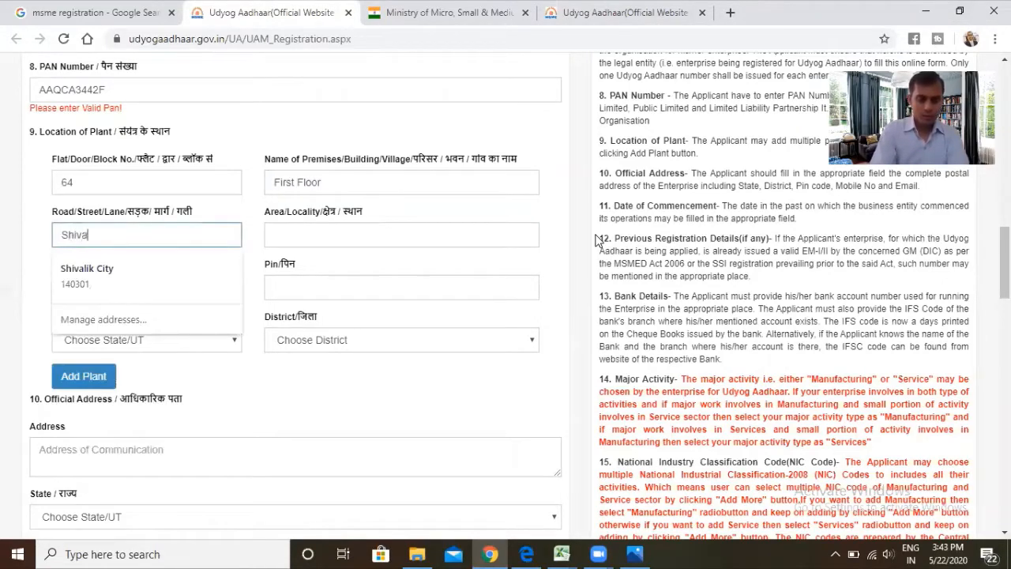
{"action": "key", "text": "Tab"}
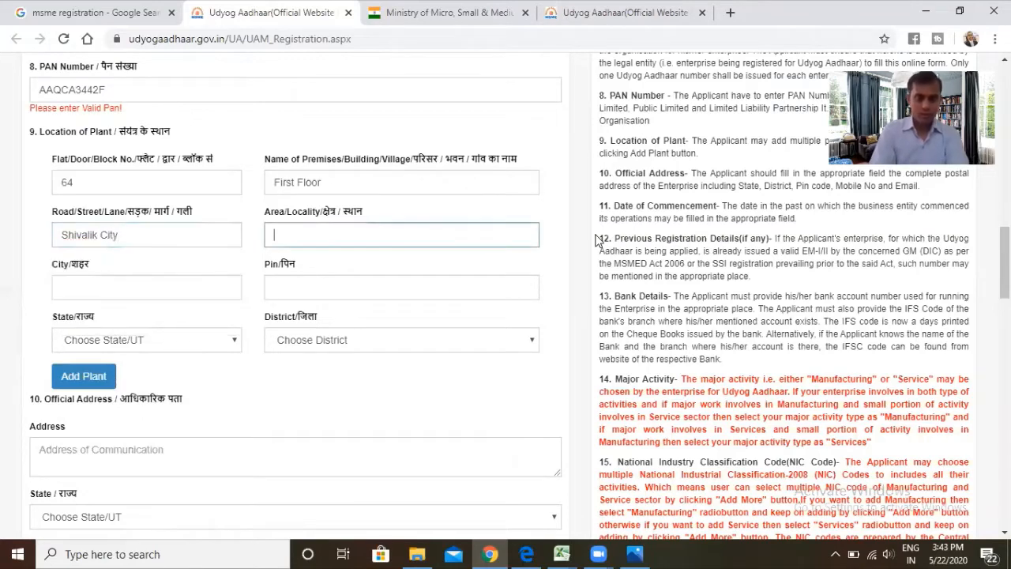
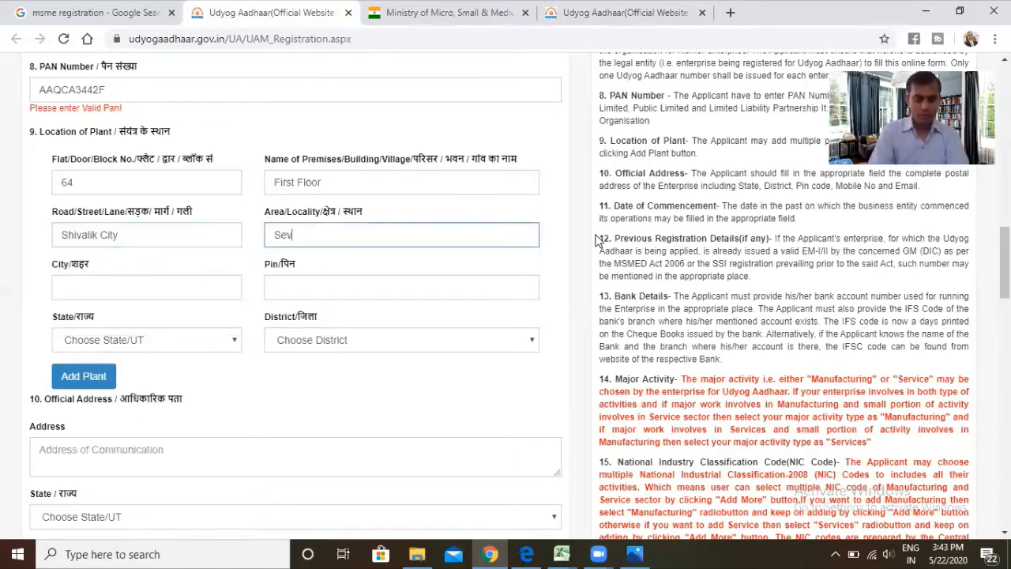
{"action": "key", "text": "Tab"}
{"action": "key", "text": "alt+Tab"}
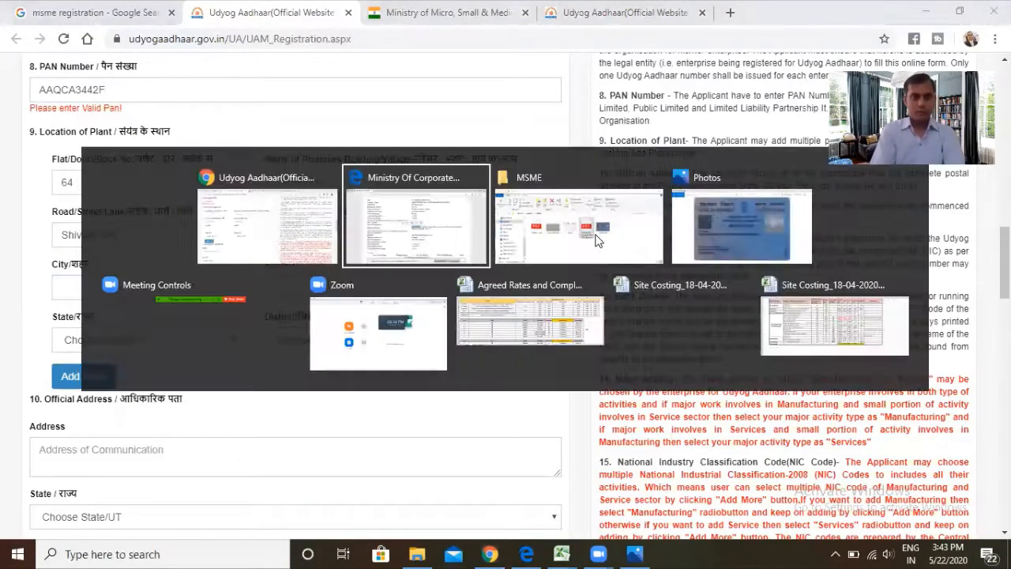
{"action": "key", "text": "Tab"}
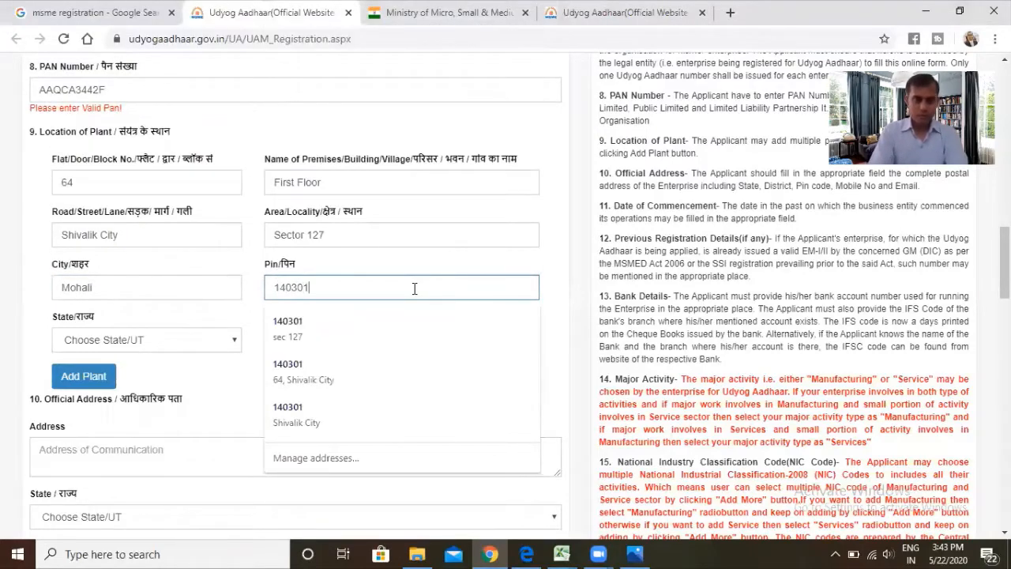
{"action": "key", "text": "Escape"}
Choose state 29.PUNJAB and district 19.SAS NAGAR, and add the plant to the table
{"action": "left_click", "coordinate": [199, 340]}
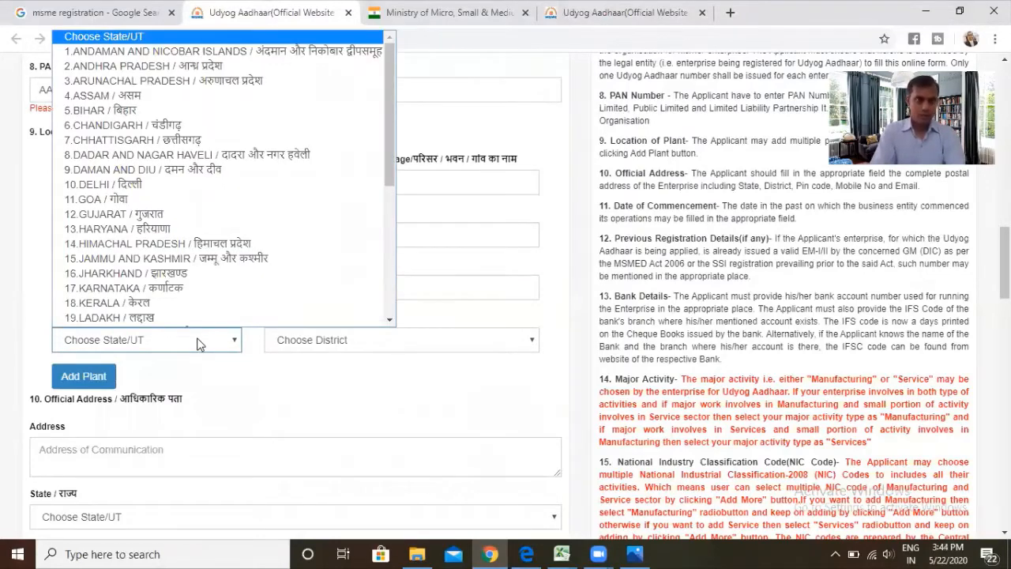
{"action": "key", "text": "Down"}
{"action": "key", "text": "Down"}
{"action": "key", "text": "Down"}
{"action": "key", "text": "Down"}
{"action": "key", "text": "Down"}
{"action": "key", "text": "Down"}
{"action": "key", "text": "Down"}
{"action": "key", "text": "Down"}
{"action": "key", "text": "Down"}
{"action": "key", "text": "Down"}
{"action": "key", "text": "Down"}
{"action": "key", "text": "Down"}
{"action": "key", "text": "Down"}
{"action": "key", "text": "Down"}
{"action": "key", "text": "Down"}
{"action": "key", "text": "Down"}
{"action": "key", "text": "Down"}
{"action": "key", "text": "Down"}
{"action": "key", "text": "Down"}
{"action": "key", "text": "Down"}
{"action": "key", "text": "Up"}
{"action": "key", "text": "Up"}
{"action": "key", "text": "Down"}
{"action": "key", "text": "Down"}
{"action": "key", "text": "Down"}
{"action": "key", "text": "Return"}
{"action": "key", "text": "Tab"}
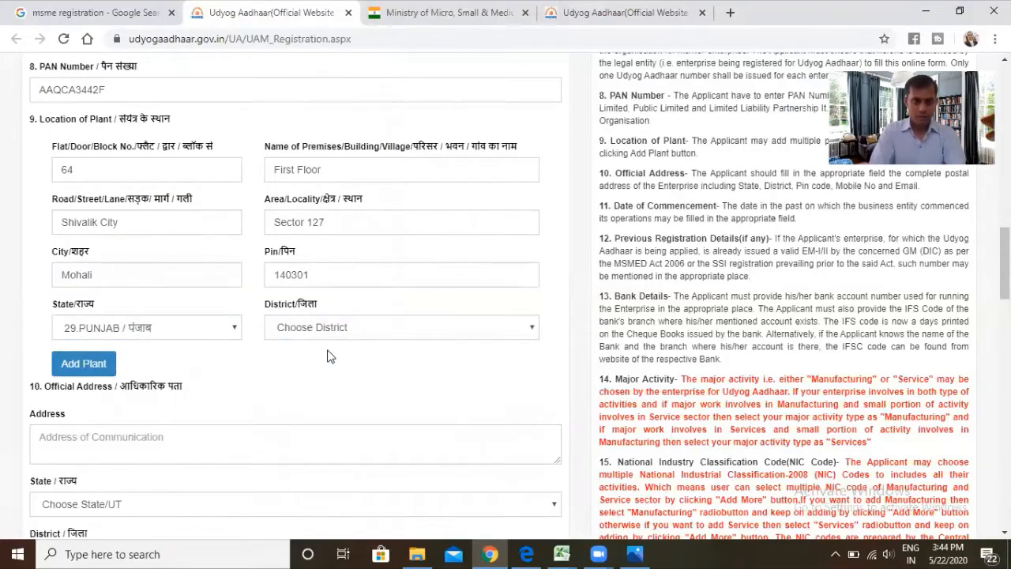
{"action": "left_click", "coordinate": [351, 329]}
{"action": "key", "text": "Down"}
{"action": "key", "text": "Down"}
{"action": "key", "text": "1"}
{"action": "key", "text": "7"}
{"action": "key", "text": "Down"}
{"action": "key", "text": "Down"}
{"action": "key", "text": "Return"}
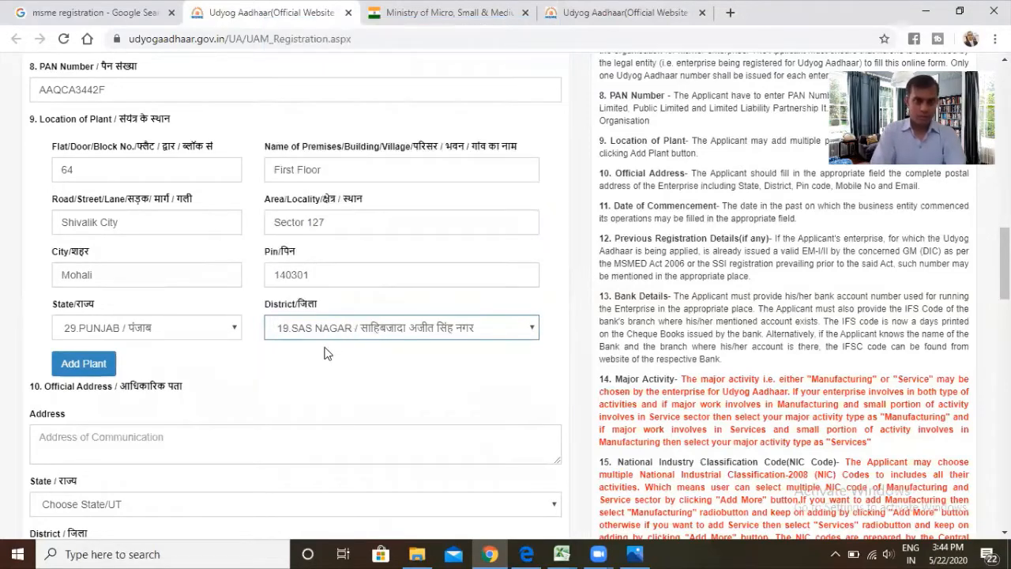
{"action": "left_click", "coordinate": [284, 389]}
{"action": "scroll", "coordinate": [284, 390], "scroll_direction": "down", "scroll_amount": 3}
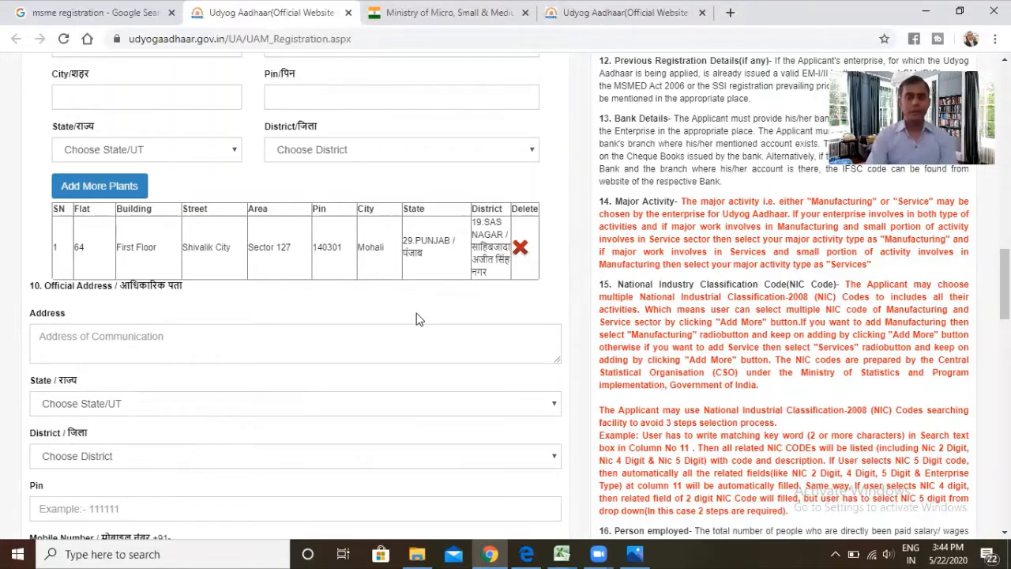
{"action": "scroll", "coordinate": [242, 304], "scroll_direction": "down", "scroll_amount": 1}
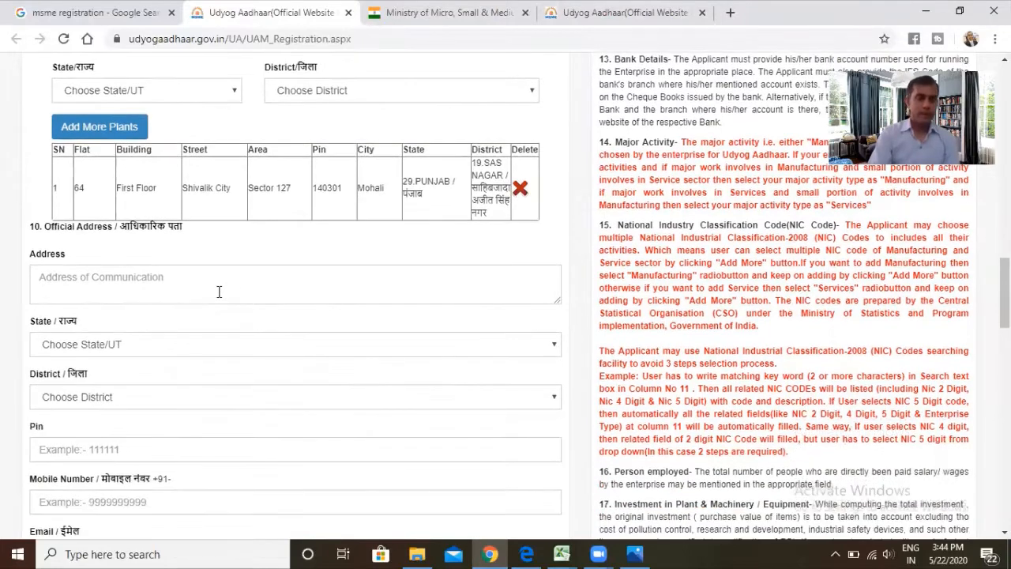
{"action": "left_click", "coordinate": [207, 286]}
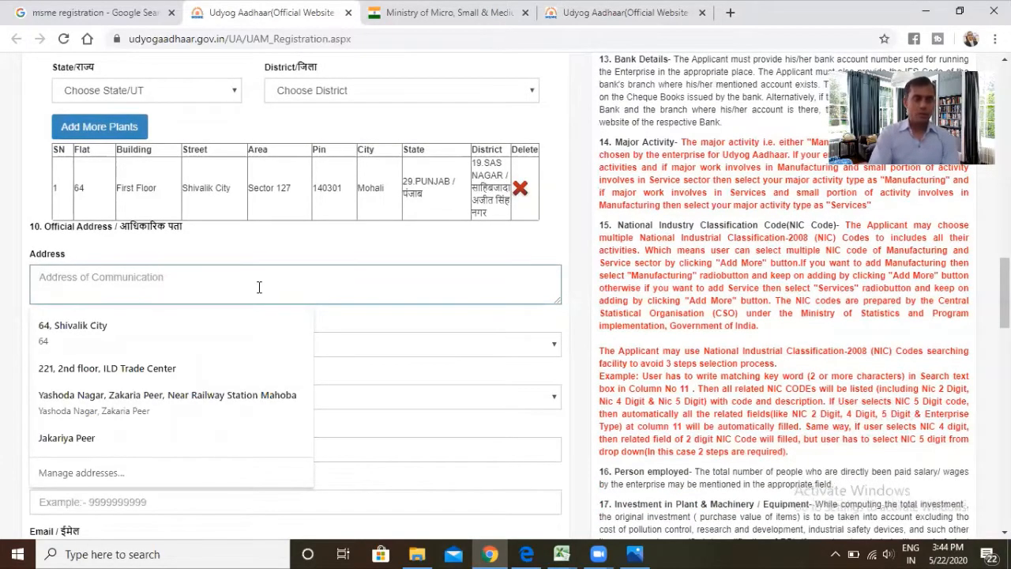
Copy the registered address from the company record PDF into the official address
{"action": "key", "text": "alt+Tab"}
{"action": "left_click", "coordinate": [634, 290]}
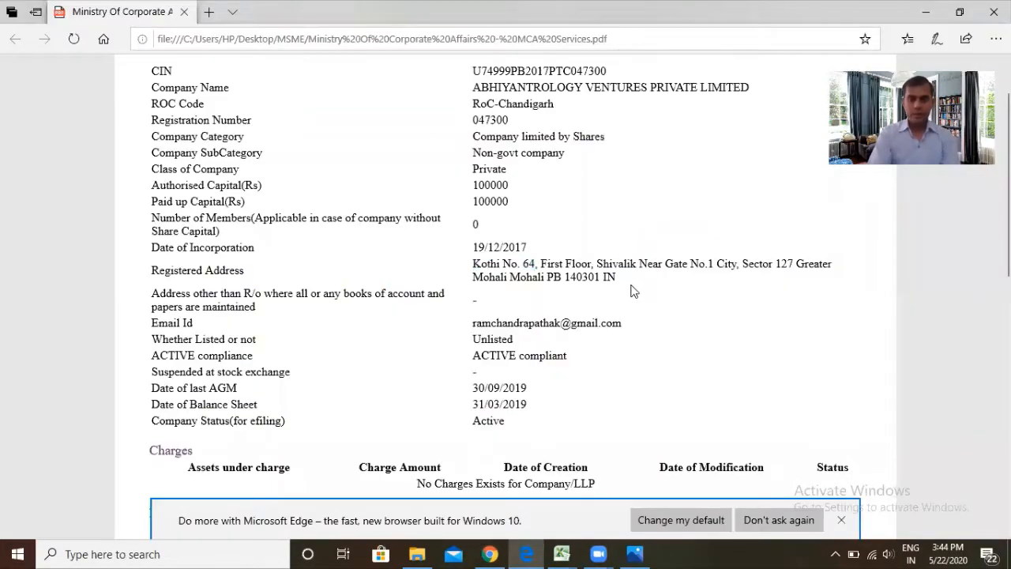
{"action": "left_click_drag", "start_coordinate": [619, 275], "coordinate": [471, 260]}
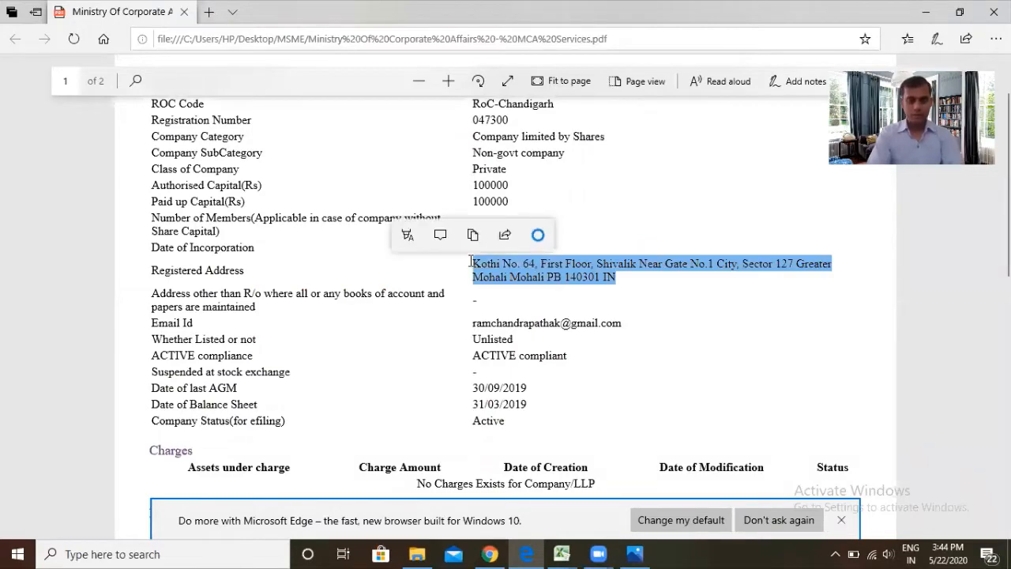
{"action": "key", "text": "ctrl+c"}
{"action": "key", "text": "alt+Tab"}
{"action": "key", "text": "ctrl+v"}
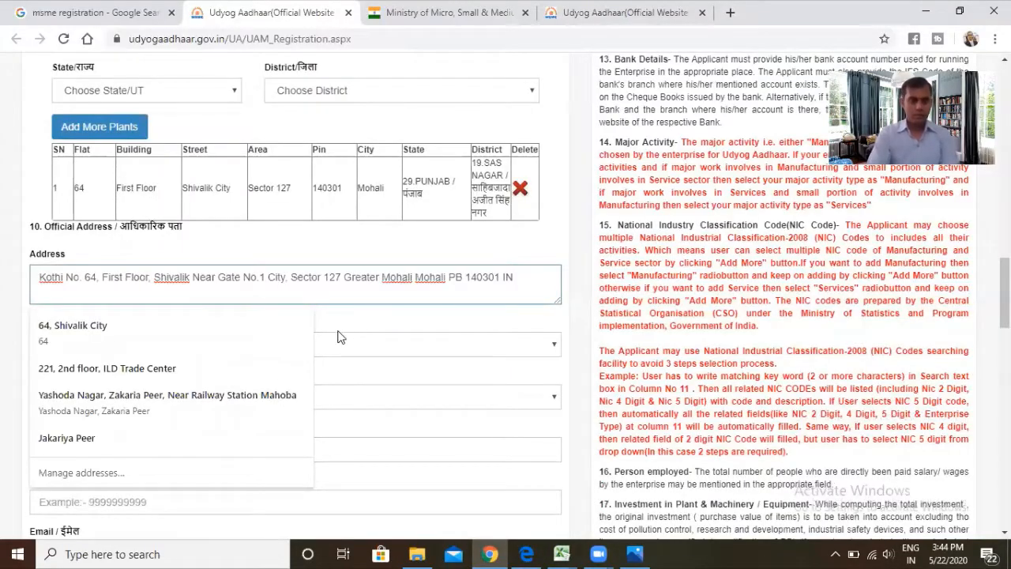
Choose state 29.PUNJAB and district 19.SAS NAGAR for the official address
{"action": "left_click", "coordinate": [481, 353]}
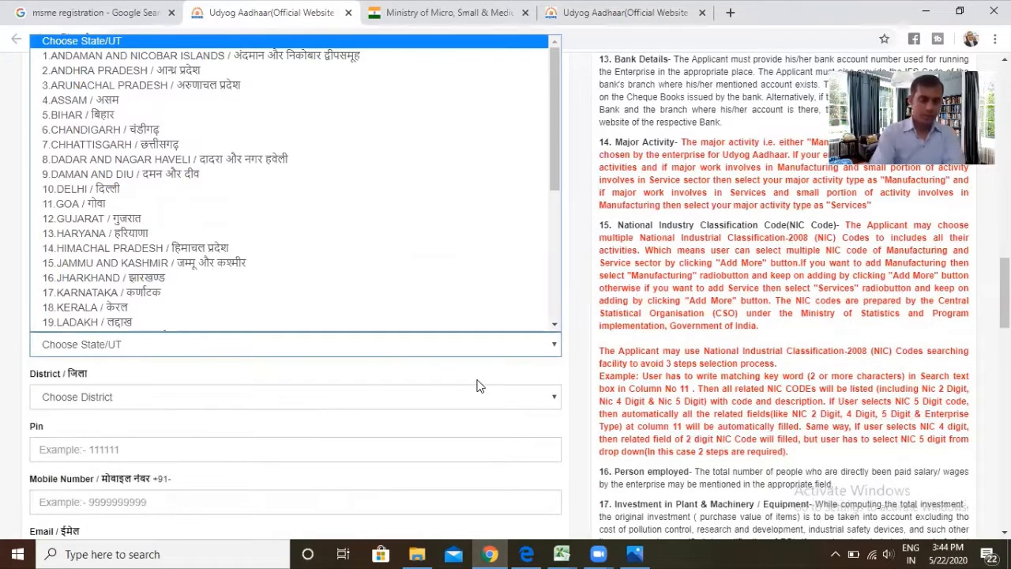
{"action": "key", "text": "Down"}
{"action": "key", "text": "Down"}
{"action": "key", "text": "Down"}
{"action": "key", "text": "Down"}
{"action": "key", "text": "Down"}
{"action": "key", "text": "Down"}
{"action": "key", "text": "Down"}
{"action": "key", "text": "Down"}
{"action": "key", "text": "Down"}
{"action": "key", "text": "Down"}
{"action": "key", "text": "Down"}
{"action": "key", "text": "Down"}
{"action": "key", "text": "Down"}
{"action": "key", "text": "Down"}
{"action": "key", "text": "Down"}
{"action": "key", "text": "Down"}
{"action": "key", "text": "Down"}
{"action": "key", "text": "Down"}
{"action": "key", "text": "Down"}
{"action": "key", "text": "Down"}
{"action": "key", "text": "Up"}
{"action": "key", "text": "Down"}
{"action": "key", "text": "Down"}
{"action": "key", "text": "Down"}
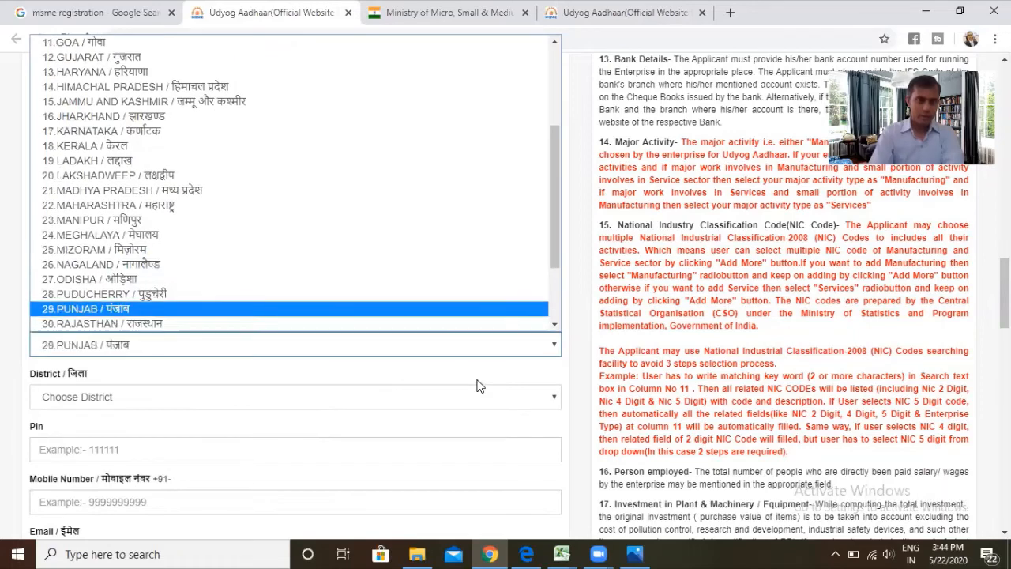
{"action": "key", "text": "Return"}
{"action": "left_click", "coordinate": [496, 399]}
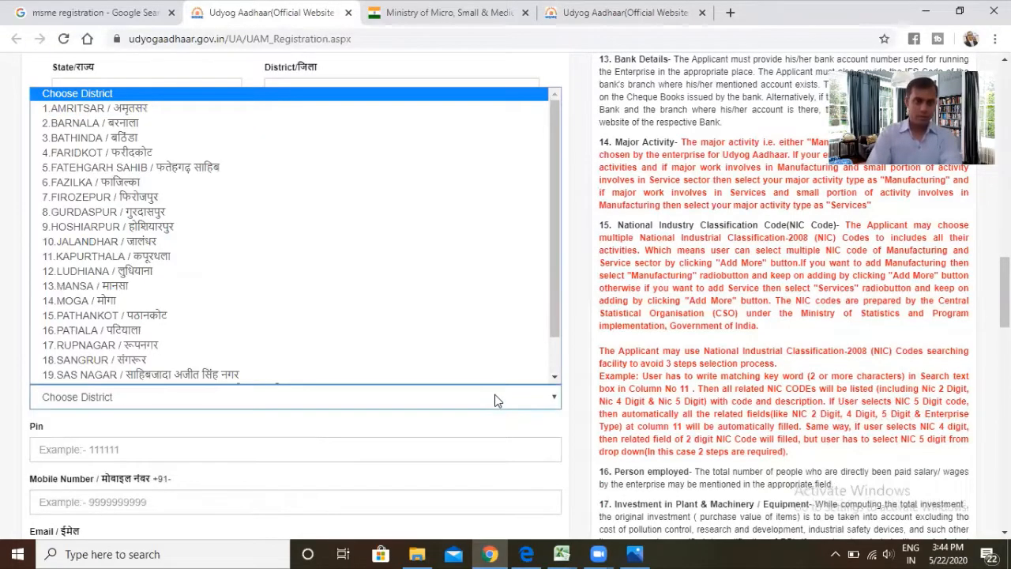
{"action": "key", "text": "Down"}
{"action": "key", "text": "Down"}
{"action": "key", "text": "Down"}
{"action": "key", "text": "Down"}
{"action": "key", "text": "Down"}
{"action": "key", "text": "Down"}
{"action": "key", "text": "Down"}
{"action": "key", "text": "Down"}
{"action": "key", "text": "Down"}
{"action": "key", "text": "Down"}
{"action": "key", "text": "Down"}
{"action": "key", "text": "Down"}
{"action": "key", "text": "Down"}
{"action": "key", "text": "Down"}
{"action": "key", "text": "Down"}
{"action": "key", "text": "Down"}
{"action": "key", "text": "Down"}
{"action": "key", "text": "Down"}
{"action": "key", "text": "Down"}
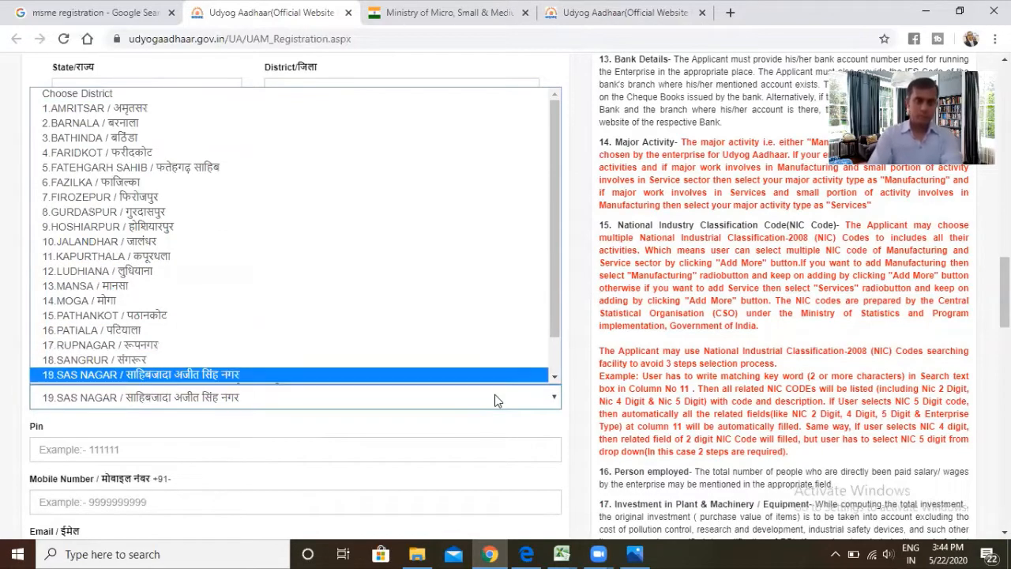
{"action": "key", "text": "Return"}
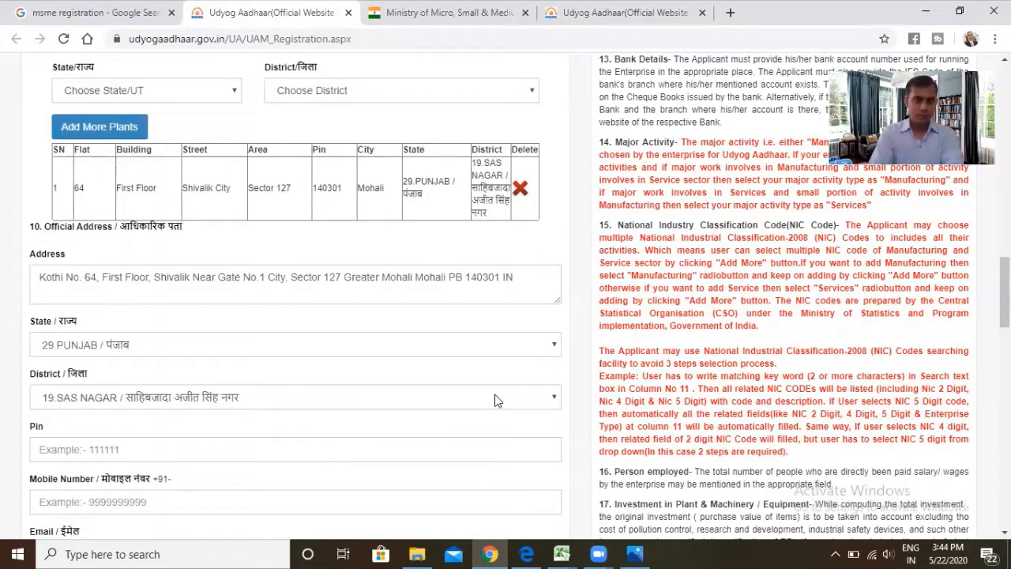
Enter pin code 140301 and the applicant's mobile number in the official address
{"action": "left_click", "coordinate": [476, 449]}
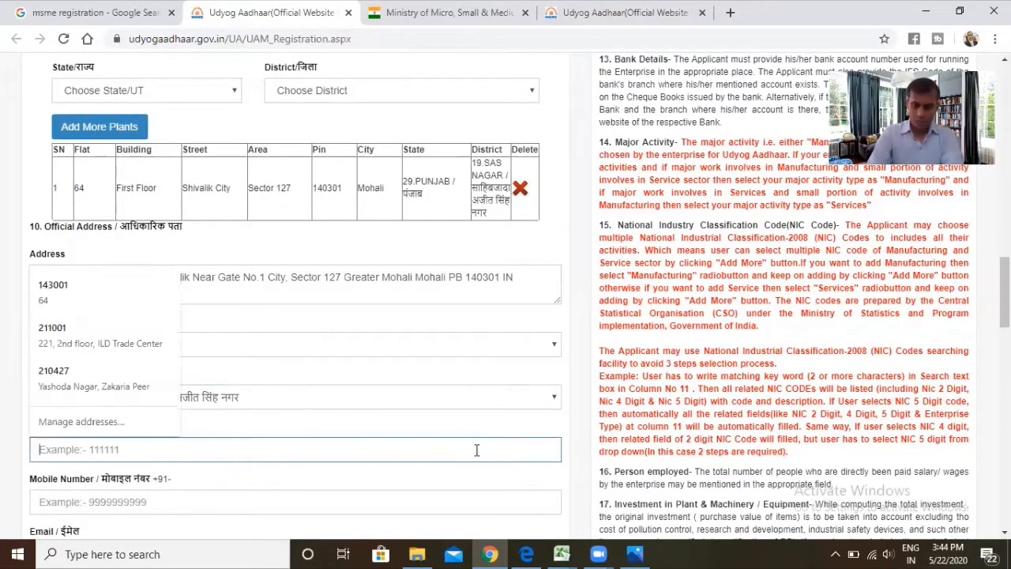
{"action": "type", "text": "140301"}
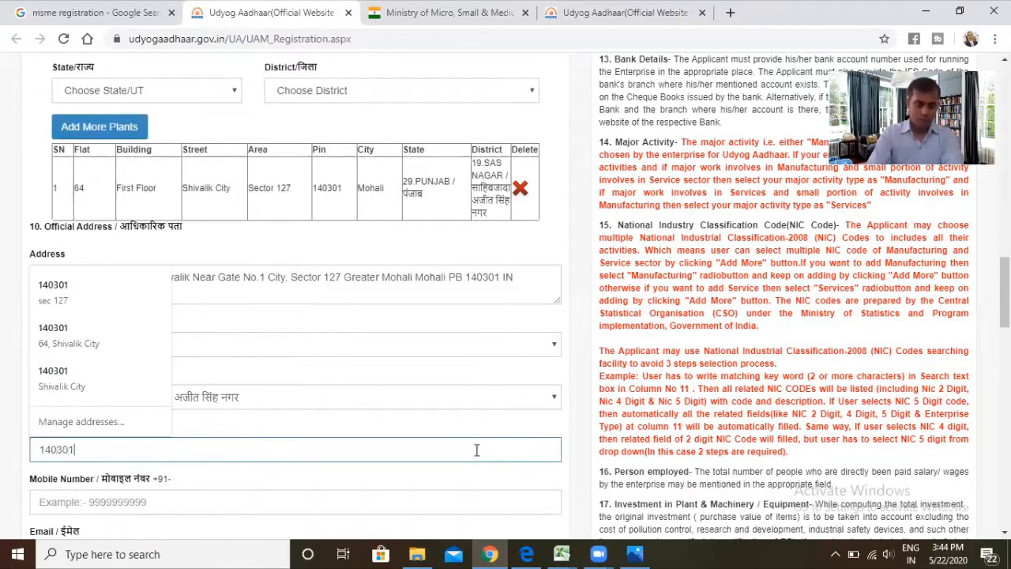
{"action": "key", "text": "Tab"}
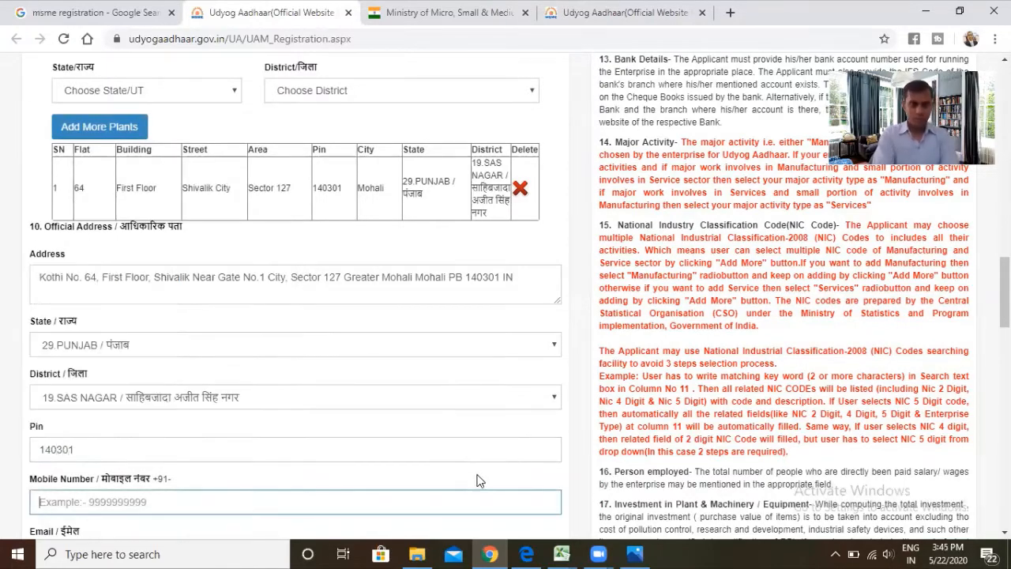
{"action": "left_click", "coordinate": [477, 477]}
{"action": "scroll", "coordinate": [478, 473], "scroll_direction": "down", "scroll_amount": 2}
{"action": "scroll", "coordinate": [478, 474], "scroll_direction": "down", "scroll_amount": 1}
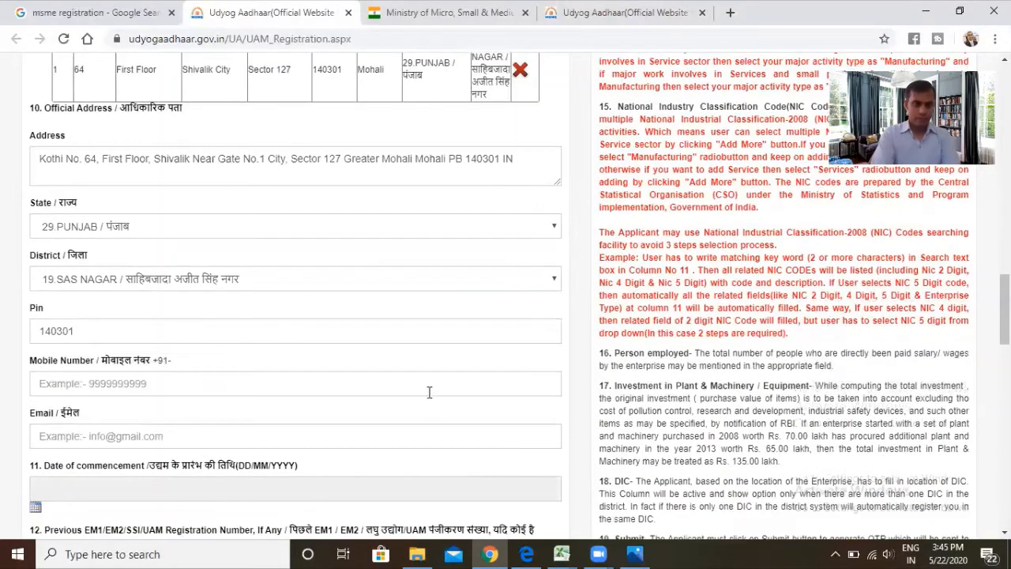
{"action": "left_click", "coordinate": [429, 389]}
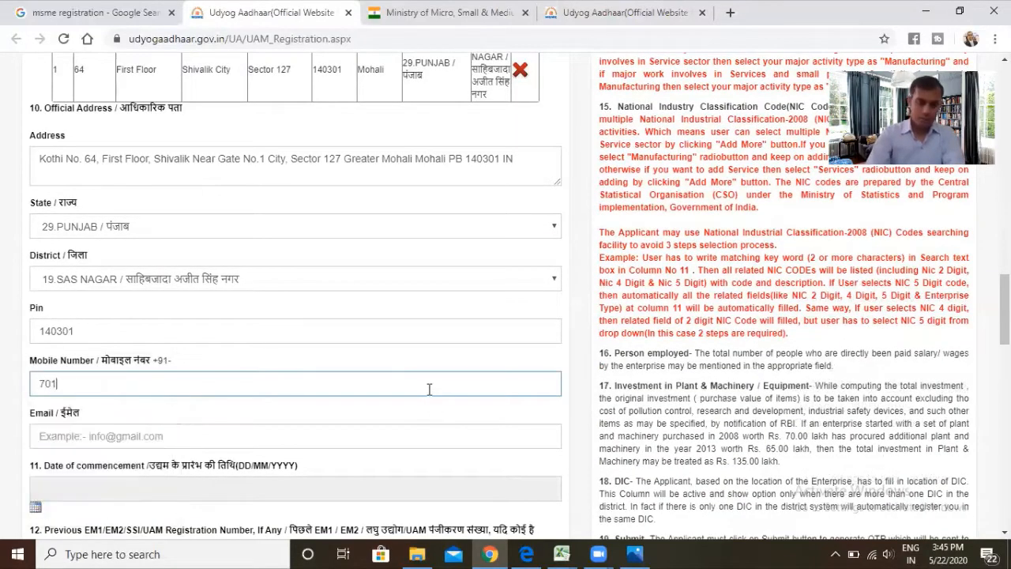
{"action": "left_click", "coordinate": [436, 412]}
Enter the applicant's e-mail address and correct its typo
{"action": "scroll", "coordinate": [437, 411], "scroll_direction": "down", "scroll_amount": 2}
{"action": "left_click", "coordinate": [423, 350]}
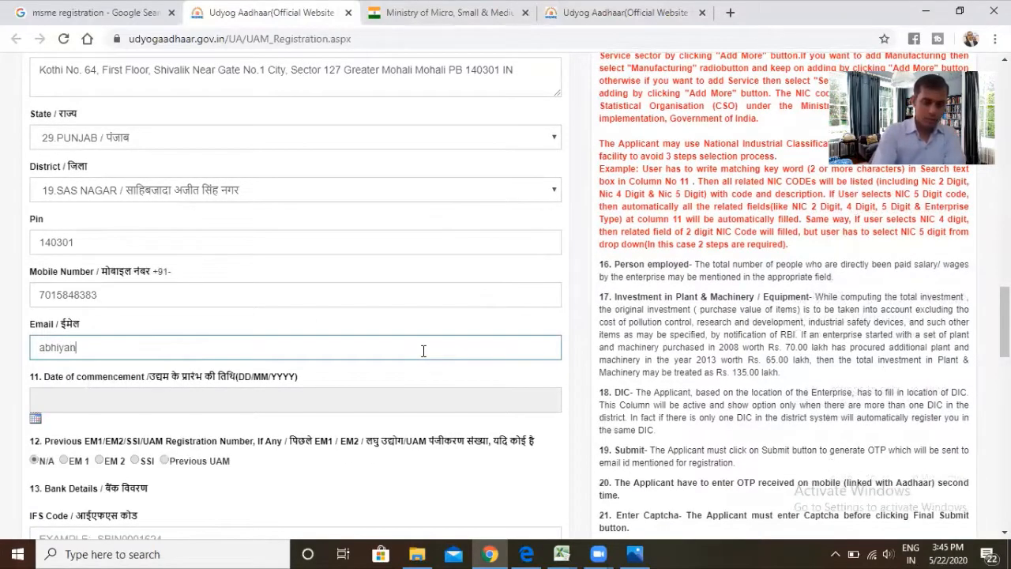
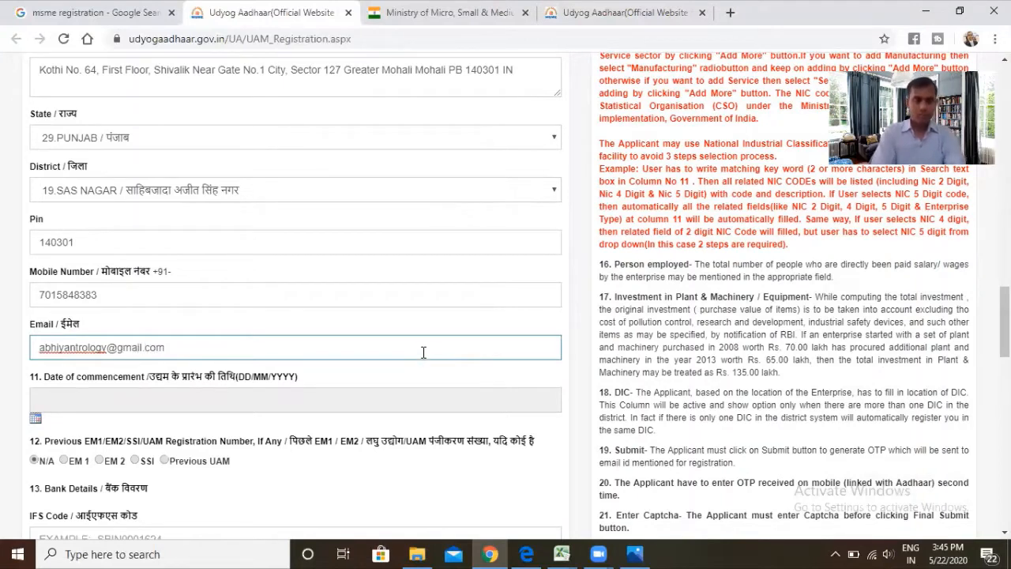
{"action": "left_click", "coordinate": [423, 391]}
{"action": "left_click", "coordinate": [163, 347]}
{"action": "triple_click", "coordinate": [163, 347]}
{"action": "left_click", "coordinate": [180, 399]}
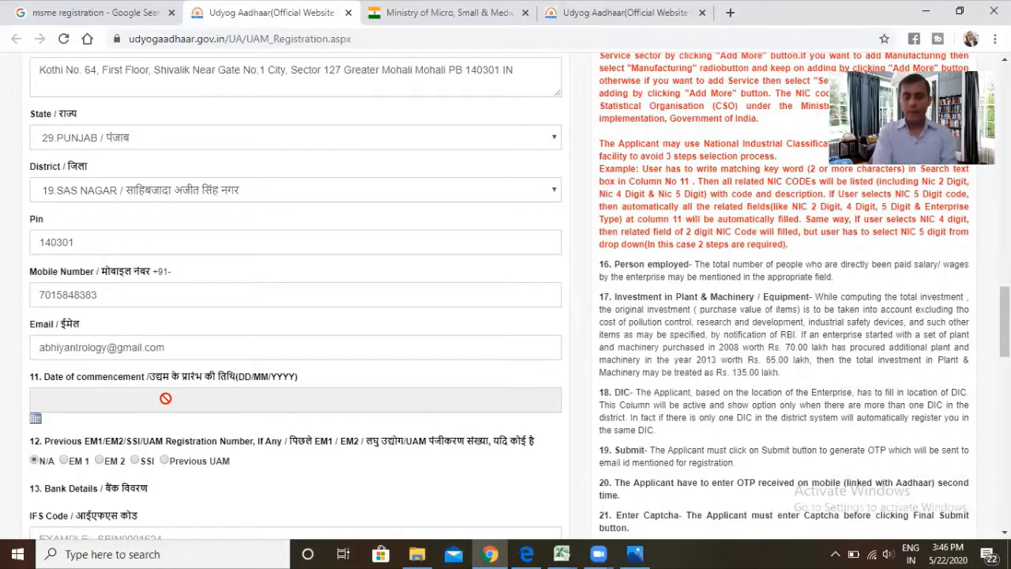
Look up the incorporation date on the PAN card image in the company documents folder
{"action": "left_click", "coordinate": [36, 419]}
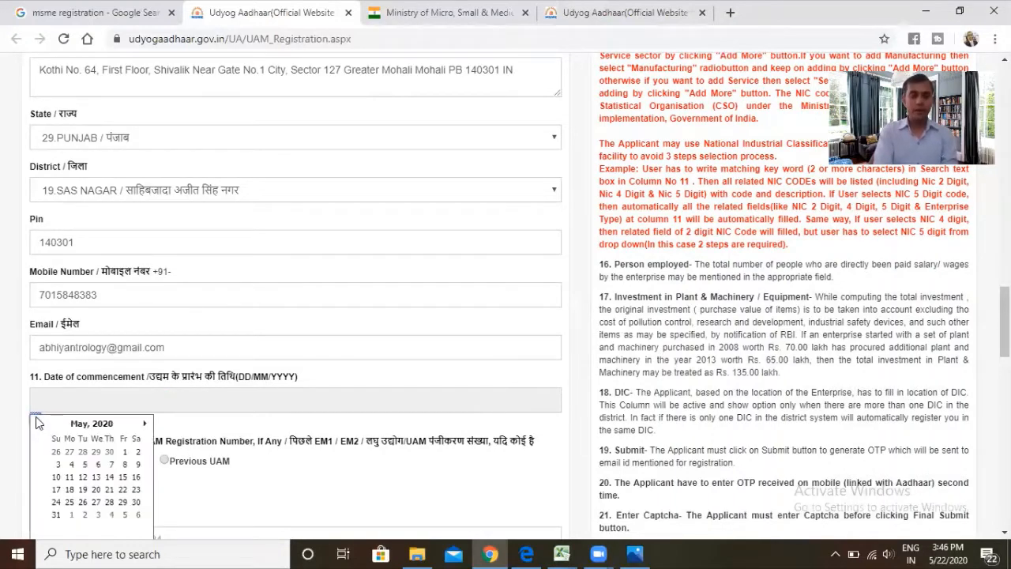
{"action": "left_click", "coordinate": [387, 380]}
{"action": "scroll", "coordinate": [388, 380], "scroll_direction": "down", "scroll_amount": 1}
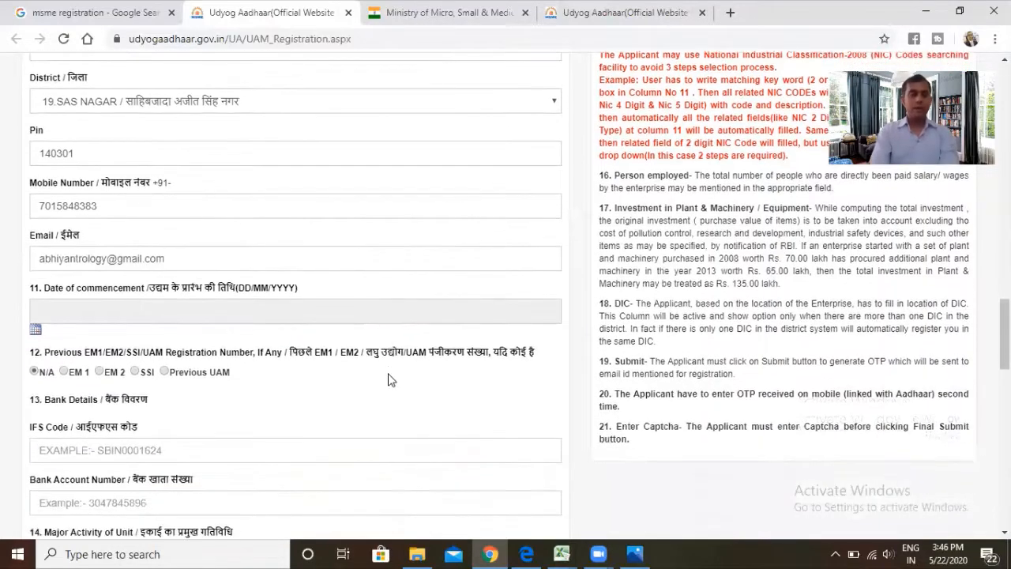
{"action": "key", "text": "alt+Tab"}
{"action": "key", "text": "alt+Tab"}
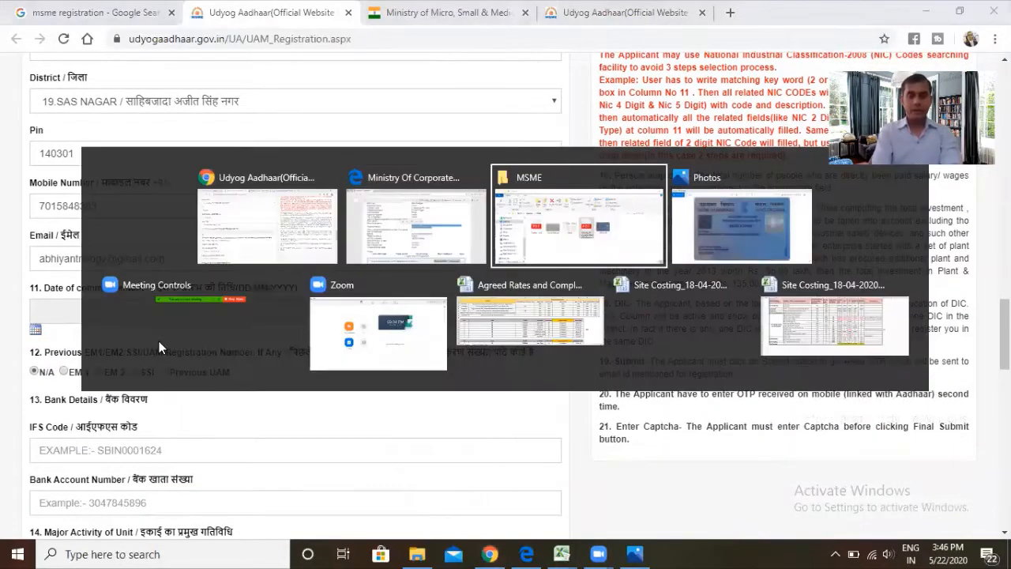
{"action": "key", "text": "Right"}
{"action": "key", "text": "Left"}
{"action": "key", "text": "Right"}
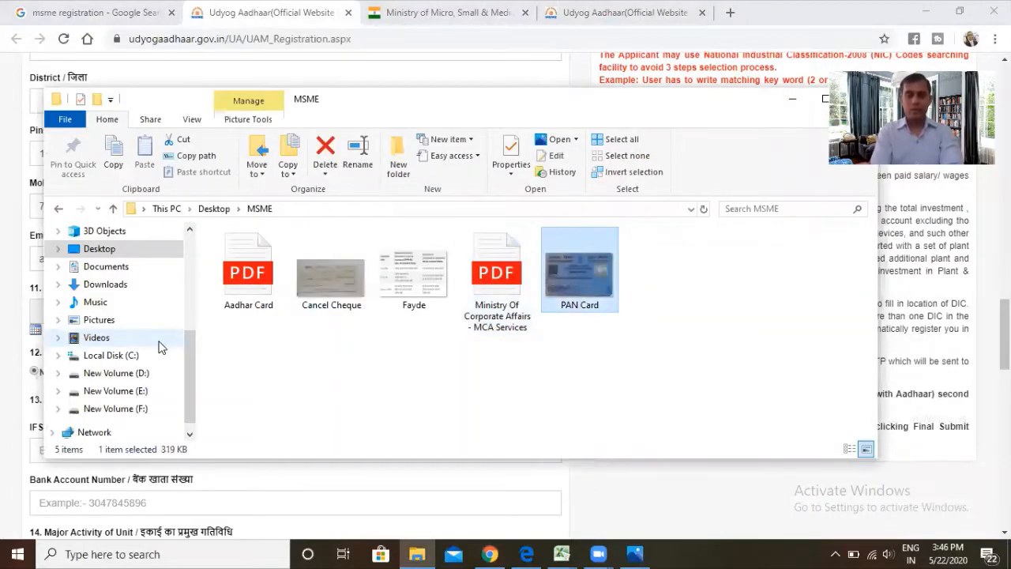
{"action": "key", "text": "alt+Tab"}
{"action": "key", "text": "alt+Tab"}
{"action": "key", "text": "alt+Tab"}
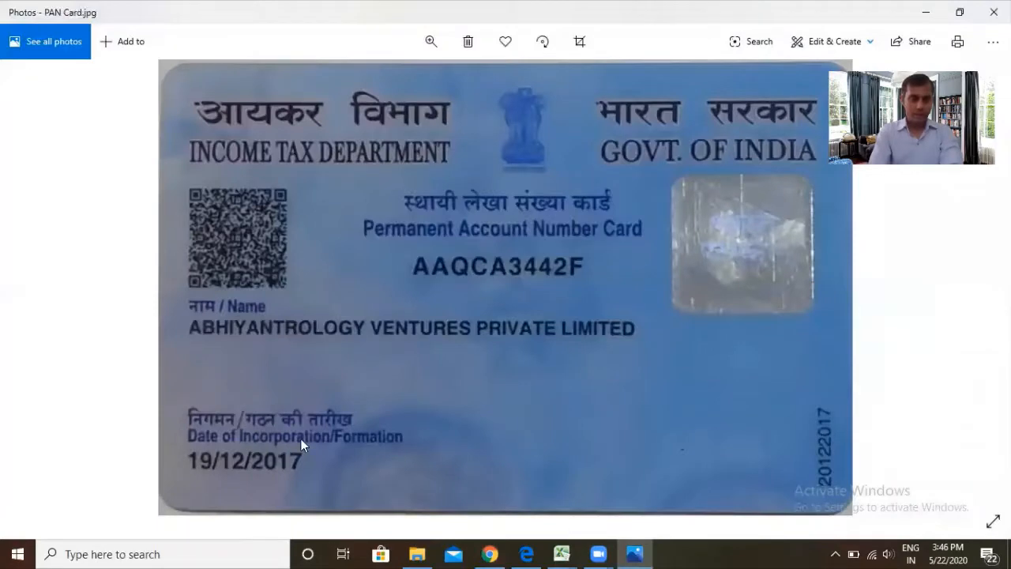
{"action": "key", "text": "alt+Tab"}
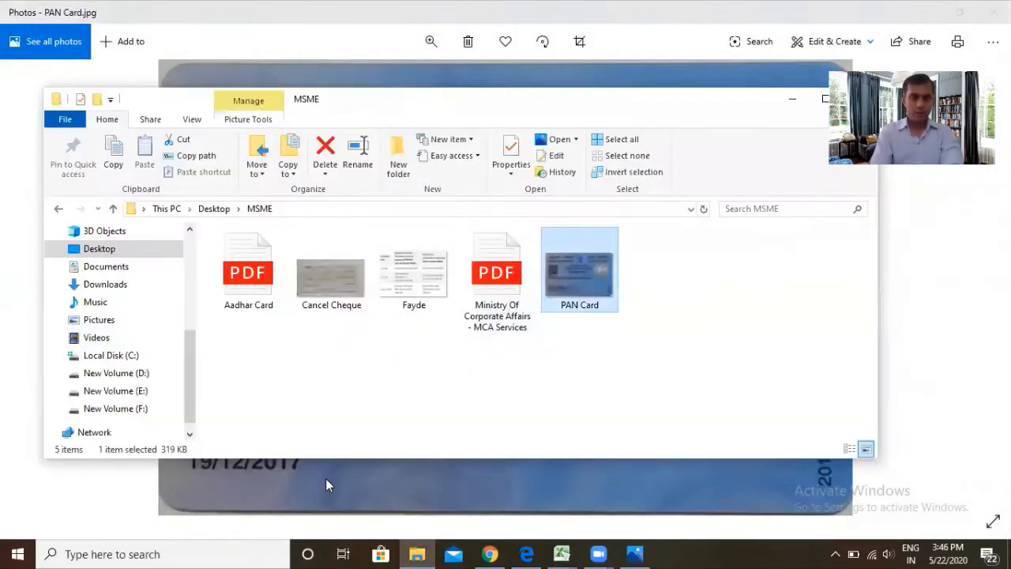
{"action": "key", "text": "alt+Tab"}
{"action": "key", "text": "alt+Tab"}
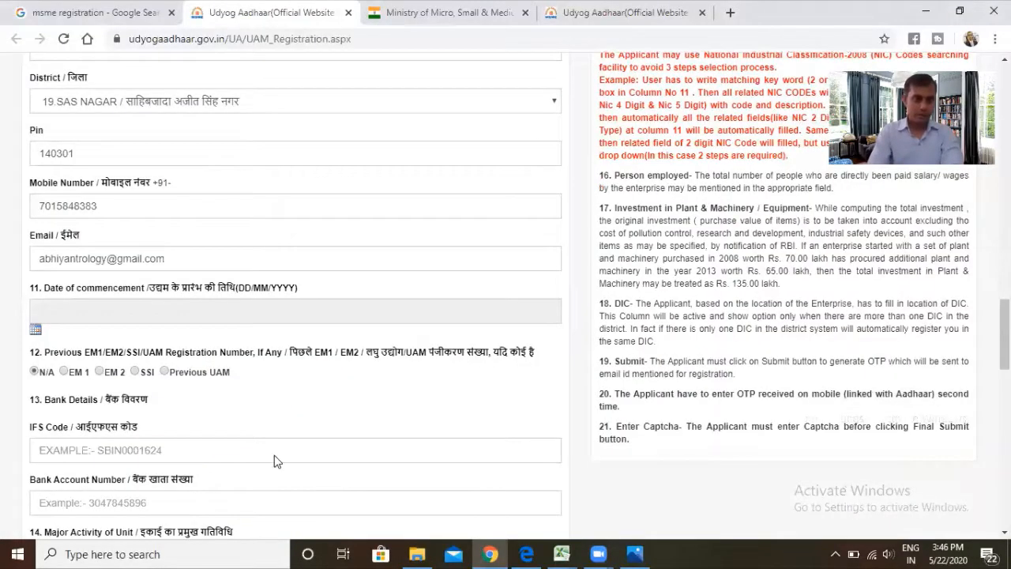
Set the date of commencement to 19/12/2017 using the calendar picker
{"action": "left_click", "coordinate": [35, 329]}
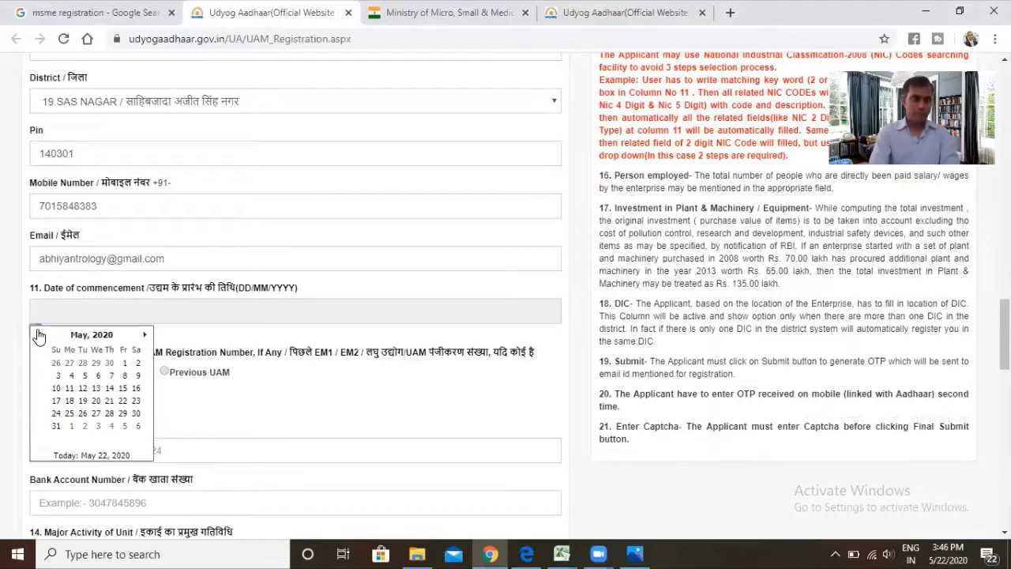
{"action": "left_click", "coordinate": [103, 335]}
{"action": "left_click", "coordinate": [99, 336]}
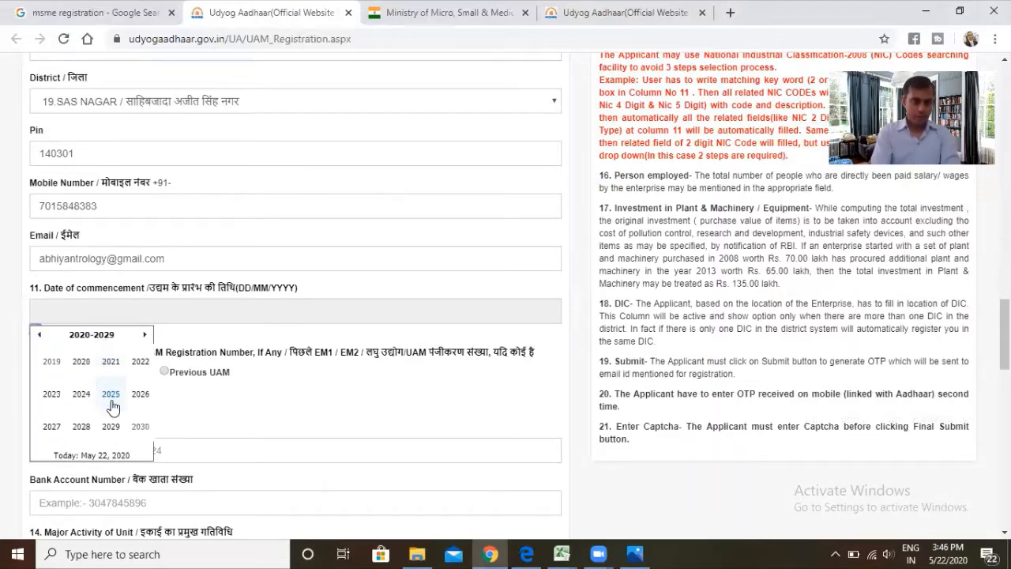
{"action": "left_click", "coordinate": [41, 337]}
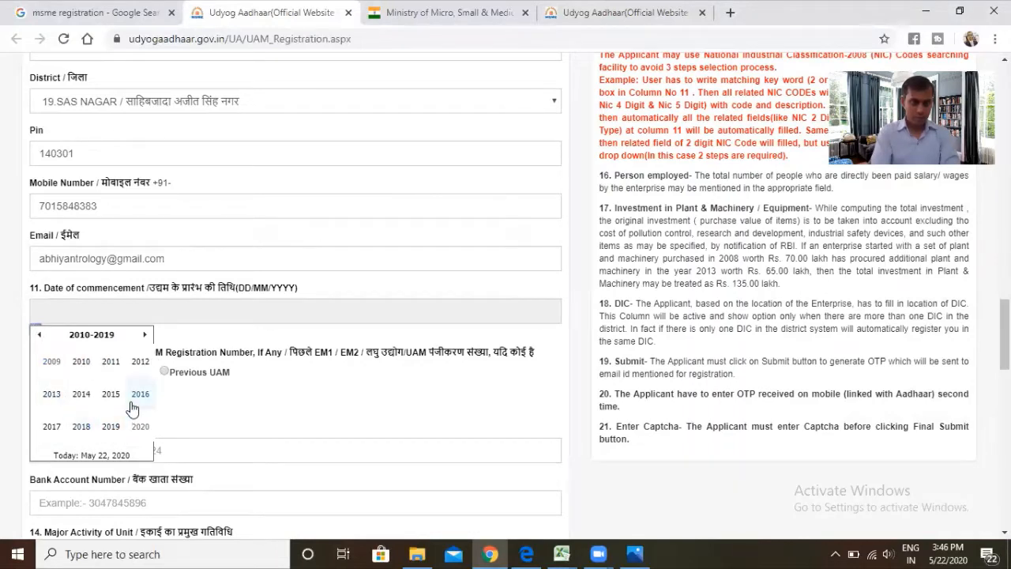
{"action": "left_click", "coordinate": [52, 430]}
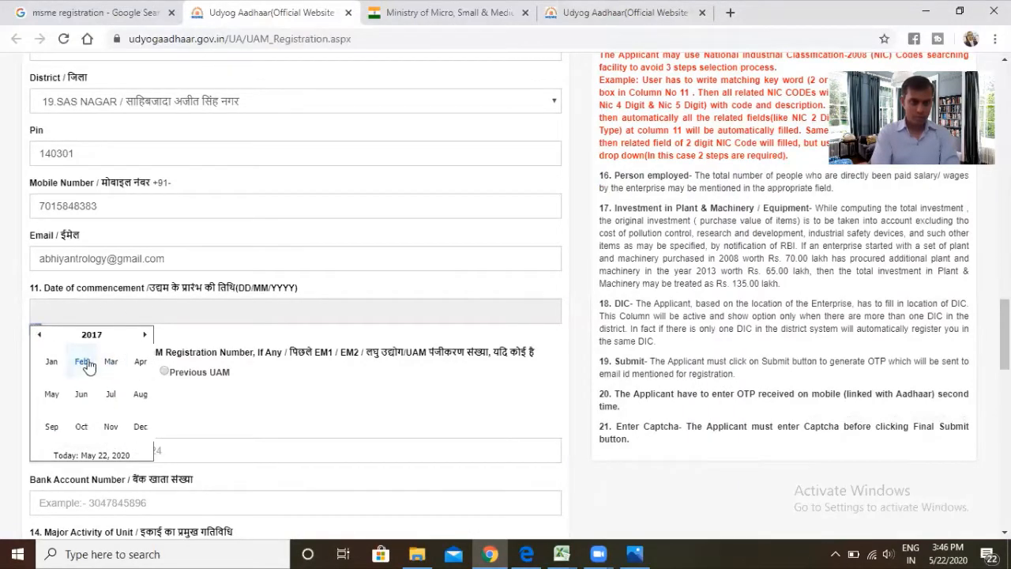
{"action": "left_click", "coordinate": [136, 425]}
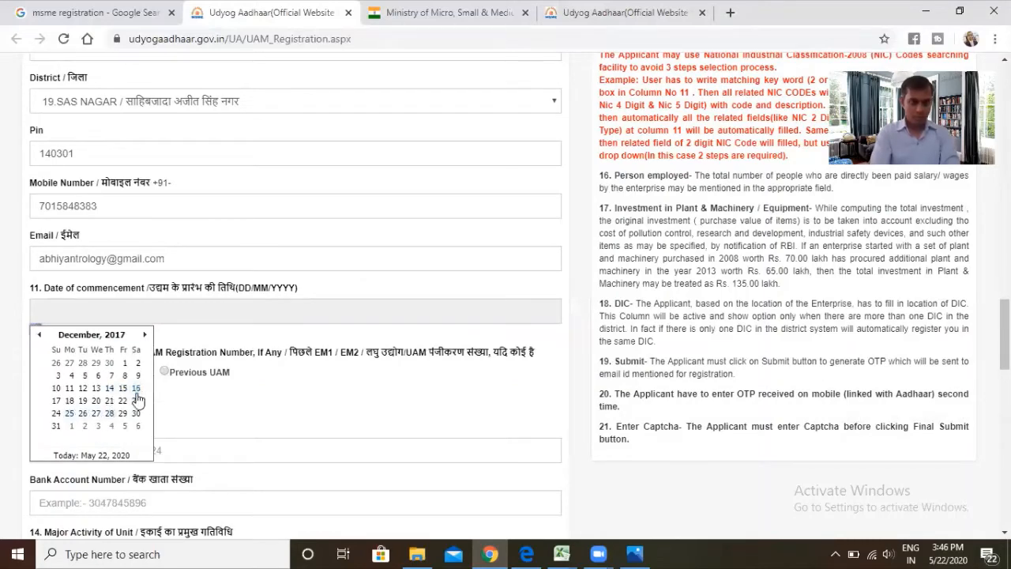
{"action": "left_click", "coordinate": [82, 401]}
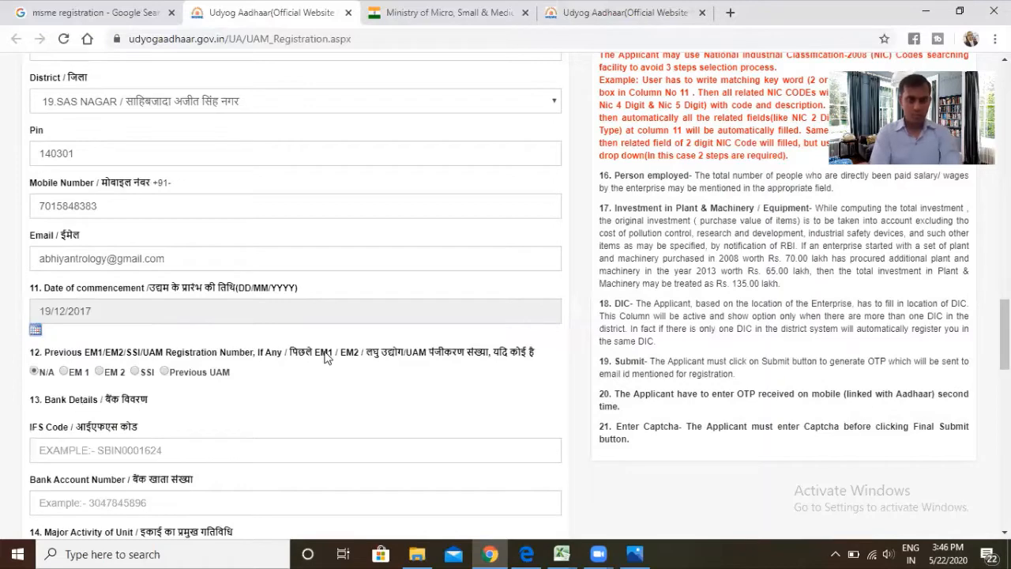
{"action": "key", "text": "alt+Tab"}
{"action": "key", "text": "alt+Tab"}
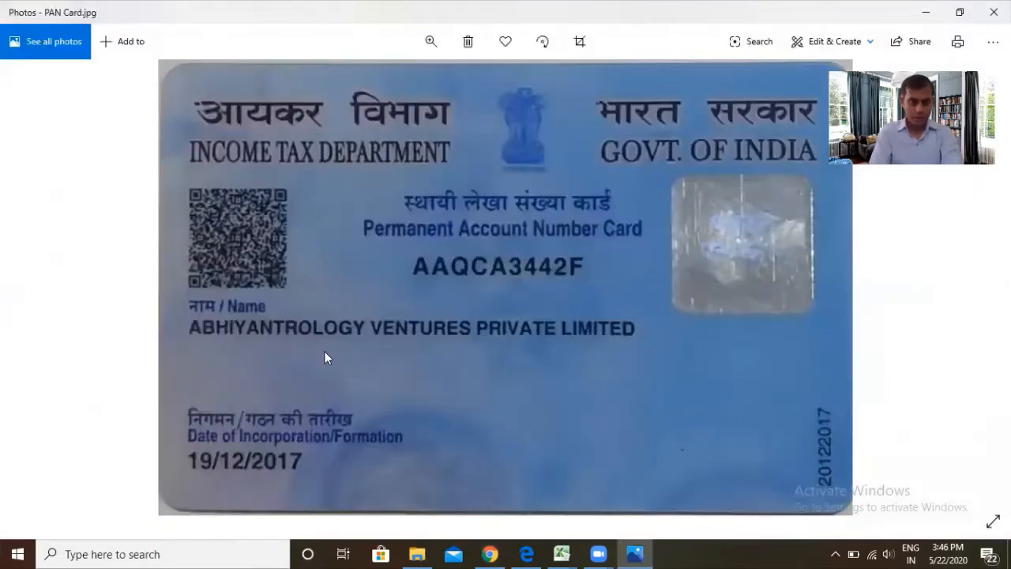
{"action": "key", "text": "alt+Tab"}
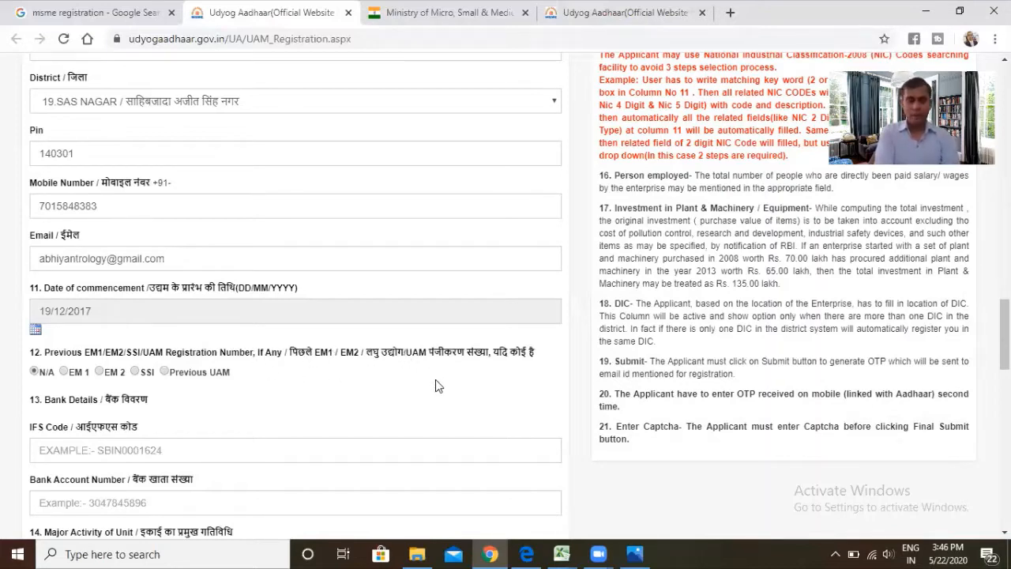
Select EM 1 as the previous registration type and enter the earlier EM 1 registration number
{"action": "scroll", "coordinate": [436, 386], "scroll_direction": "down", "scroll_amount": 1}
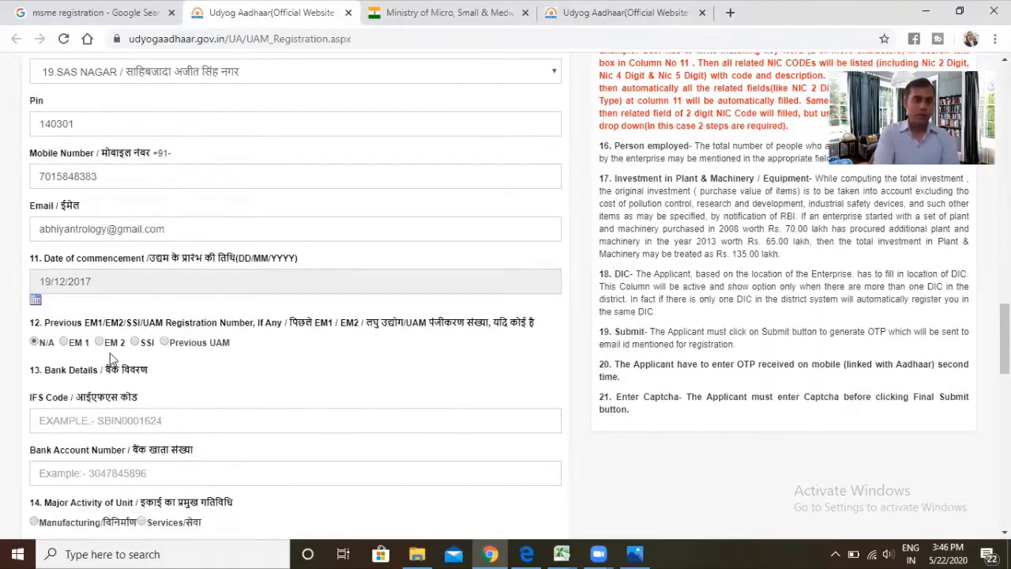
{"action": "left_click", "coordinate": [65, 342]}
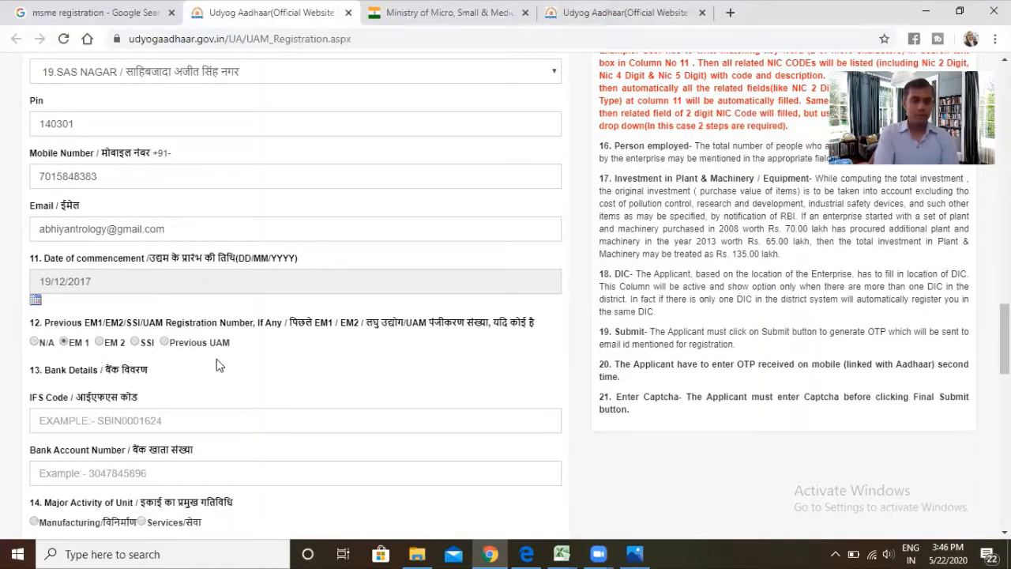
{"action": "left_click", "coordinate": [341, 397]}
{"action": "left_click", "coordinate": [275, 362]}
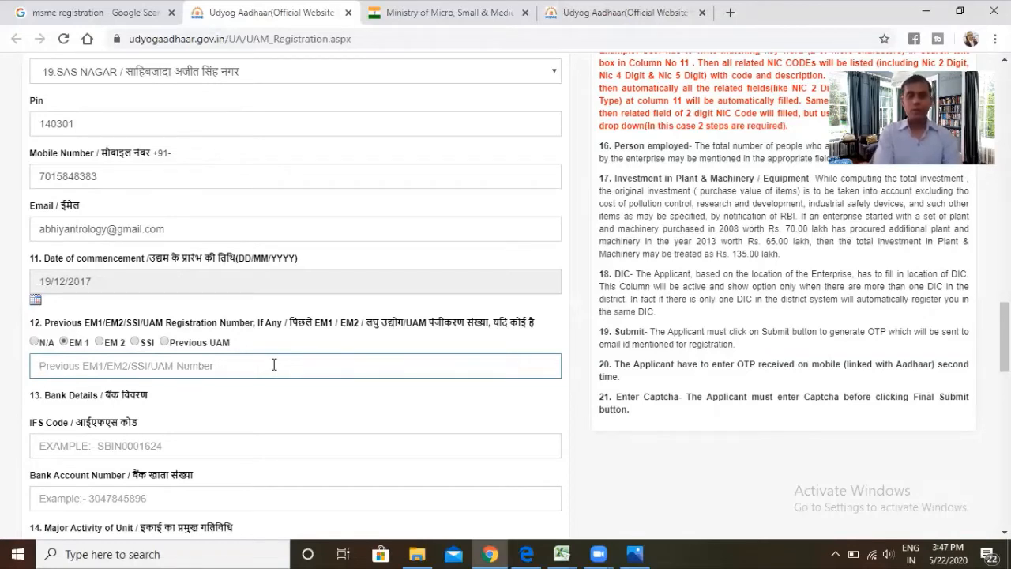
{"action": "key", "text": "alt"}
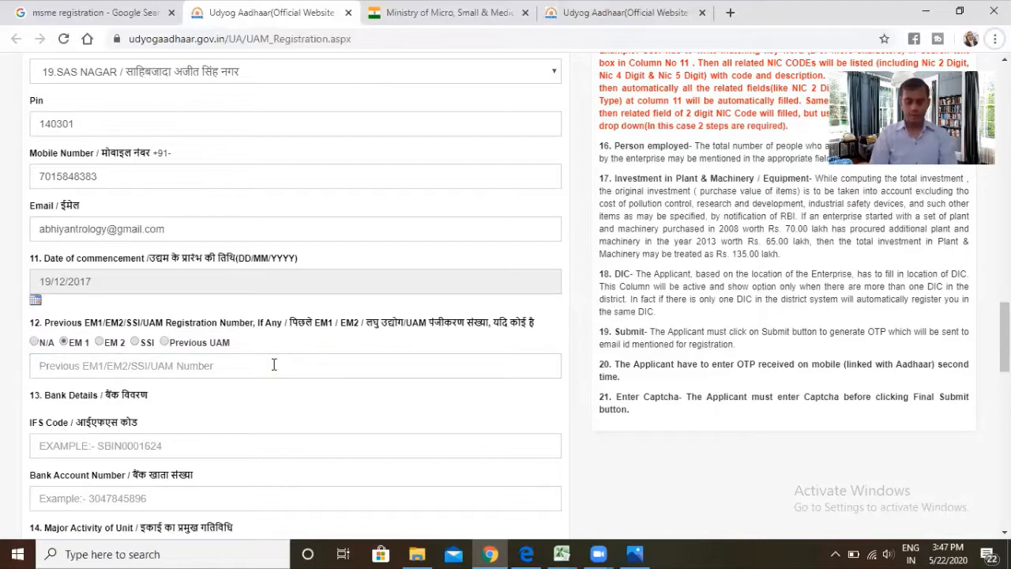
{"action": "left_click", "coordinate": [190, 367]}
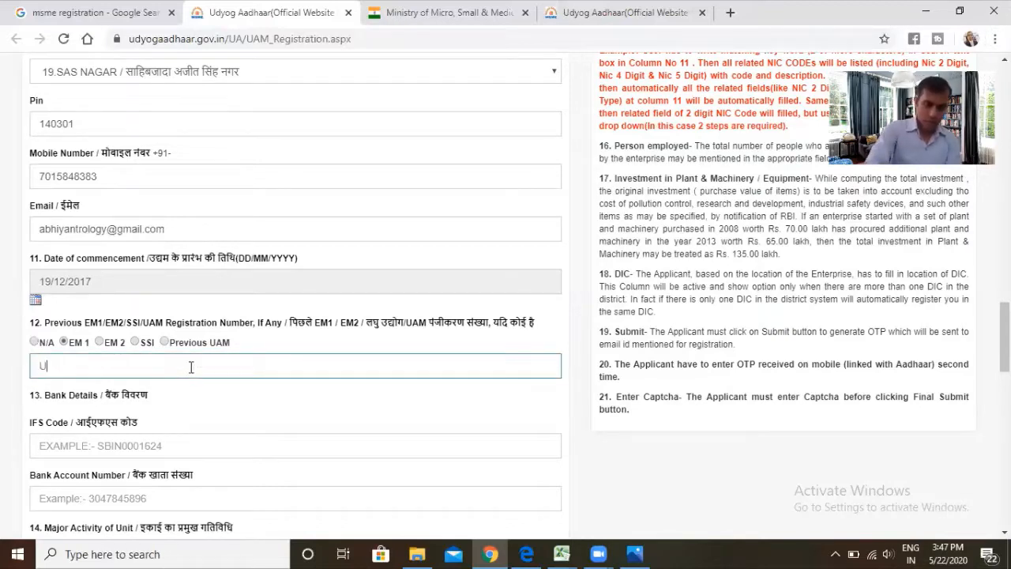
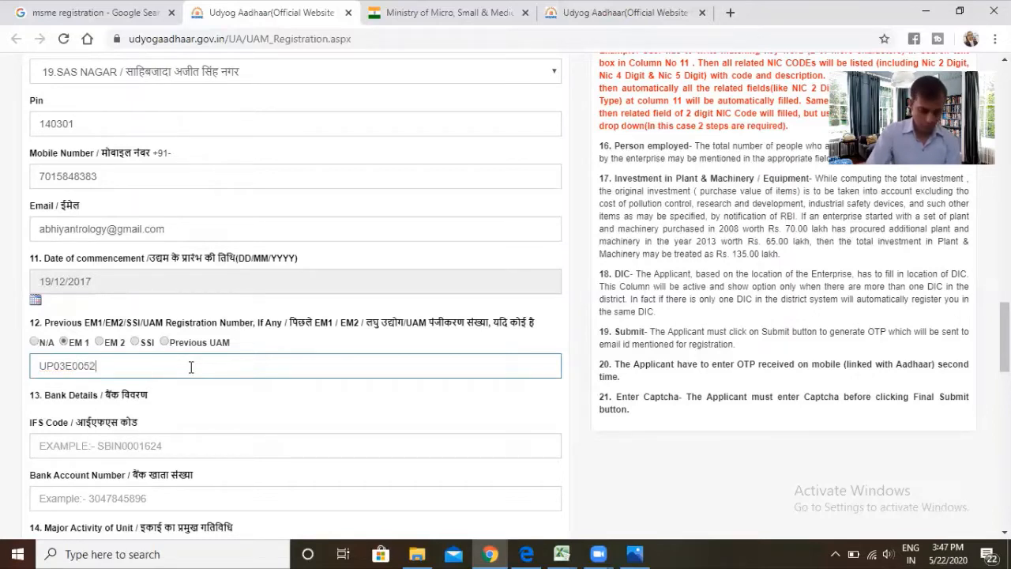
{"action": "left_click", "coordinate": [221, 415]}
{"action": "scroll", "coordinate": [199, 311], "scroll_direction": "down", "scroll_amount": 1}
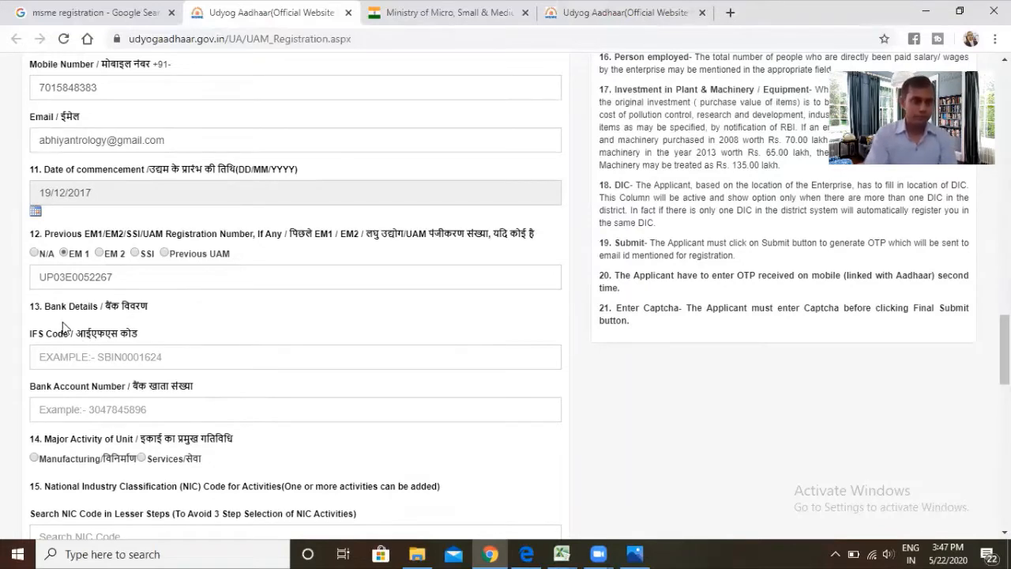
Open the Cancel Cheque image from the MSME folder in Photos
{"action": "left_click", "coordinate": [229, 354]}
{"action": "key", "text": "alt+Tab"}
{"action": "key", "text": "alt+Tab"}
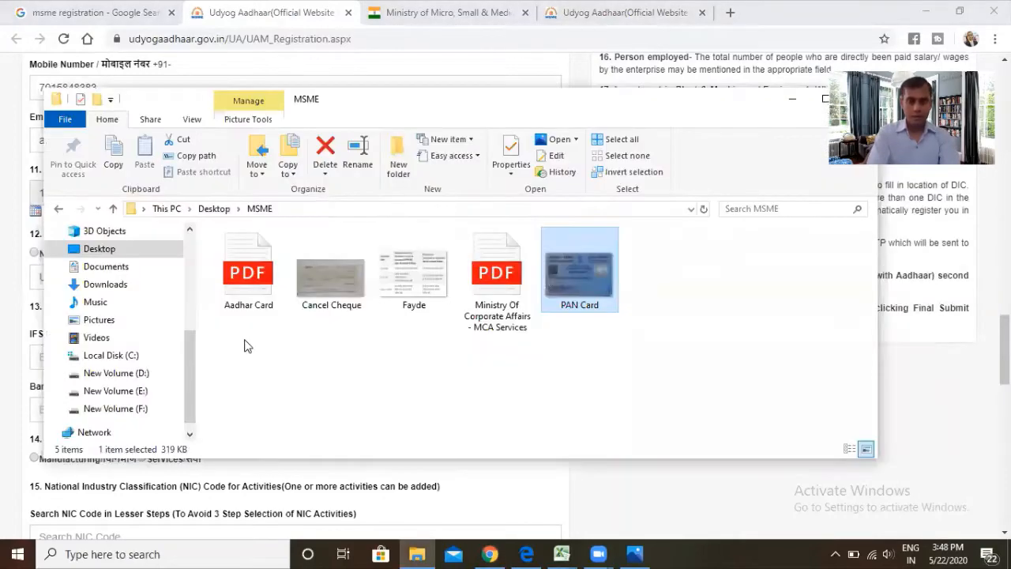
{"action": "key", "text": "Left"}
{"action": "key", "text": "Left"}
{"action": "key", "text": "Left"}
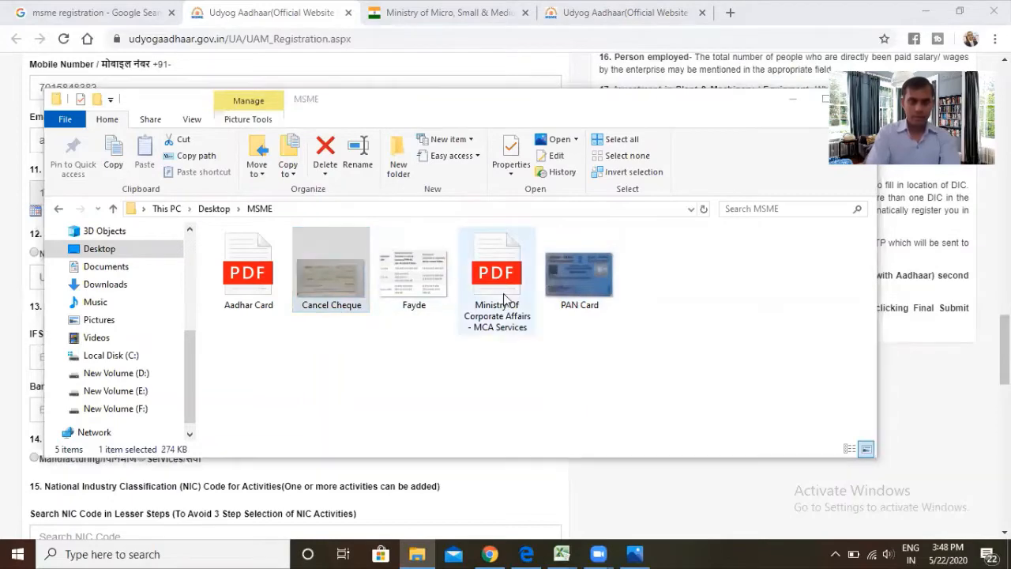
{"action": "key", "text": "Return"}
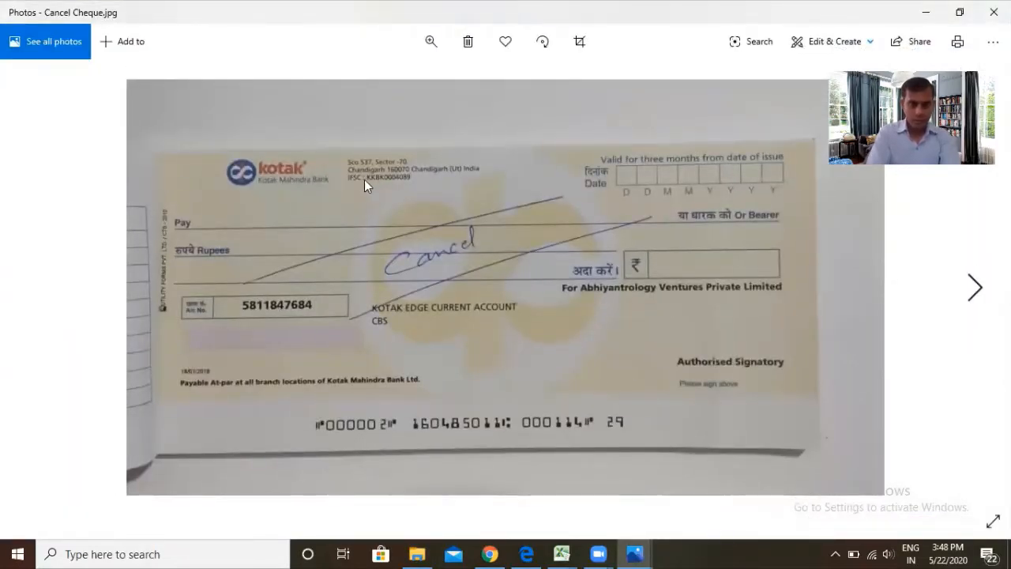
Enter IFS code KKBK0004089 as read from the cancelled cheque
{"action": "key", "text": "alt+Tab"}
{"action": "type", "text": "KKBK0004"}
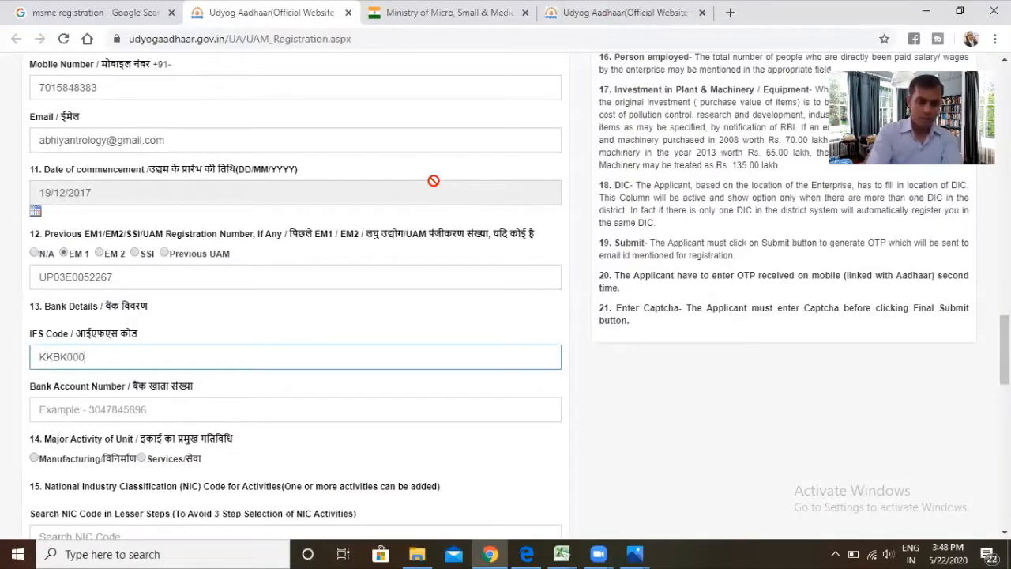
{"action": "key", "text": "alt+Tab"}
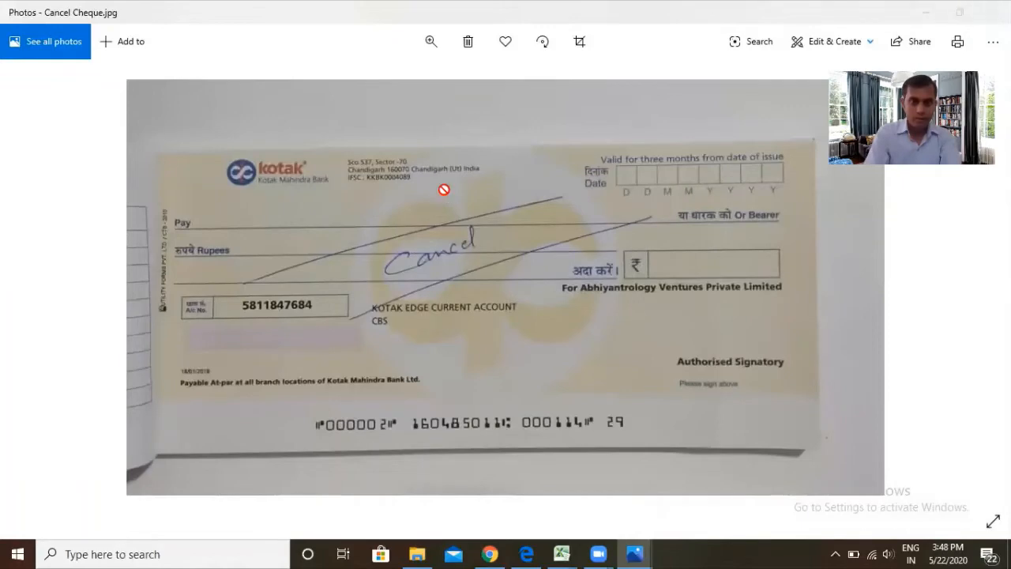
{"action": "key", "text": "alt+Tab"}
{"action": "type", "text": "089"}
Enter the bank account number from the cheque and verify it against the image
{"action": "key", "text": "Tab"}
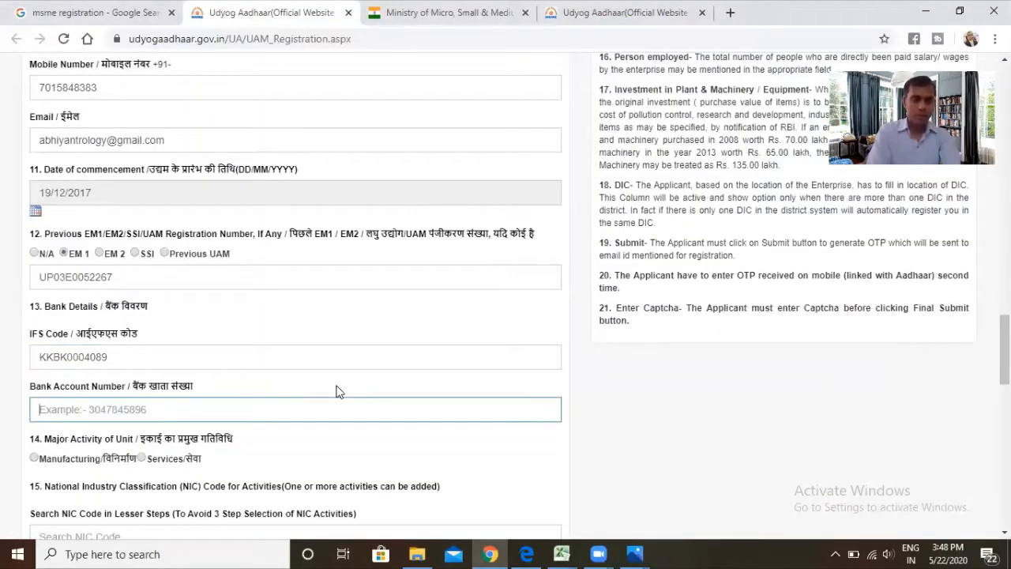
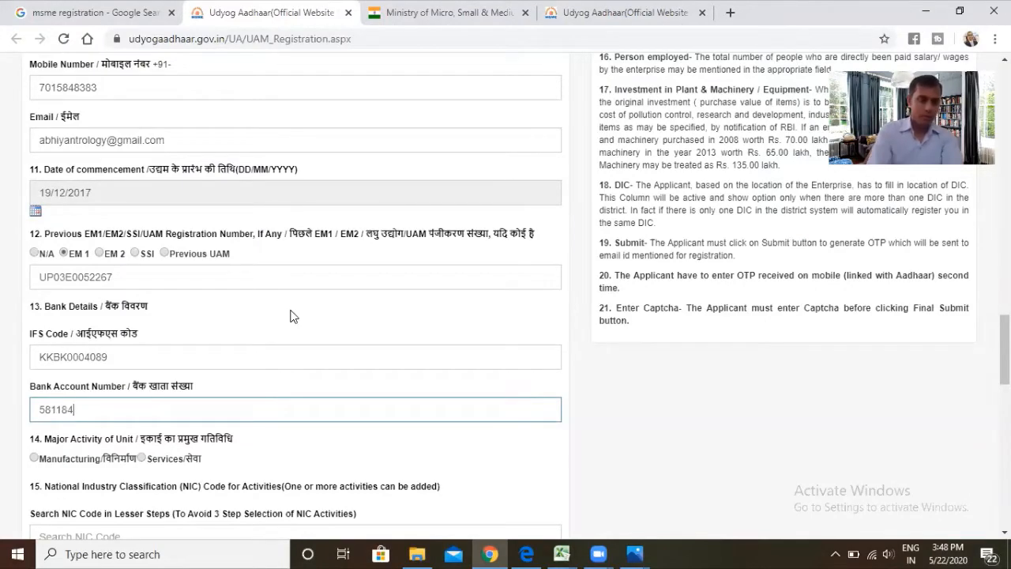
{"action": "key", "text": "alt+Tab"}
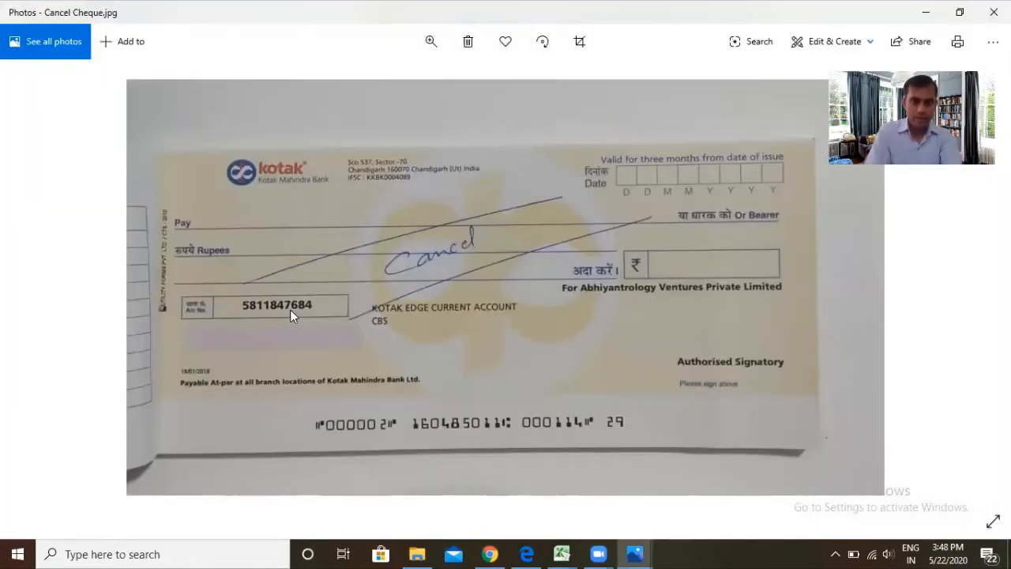
{"action": "key", "text": "alt+Tab"}
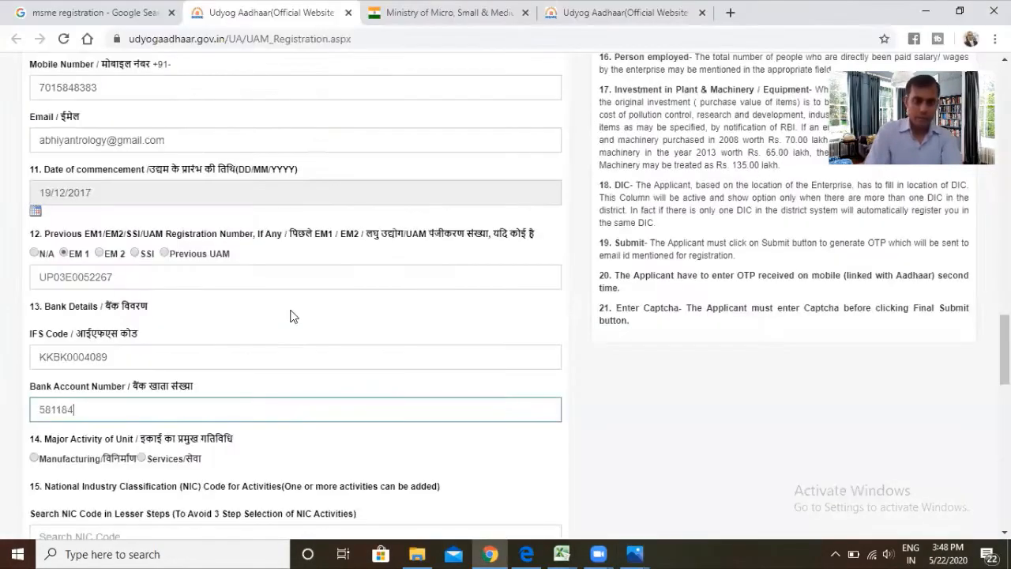
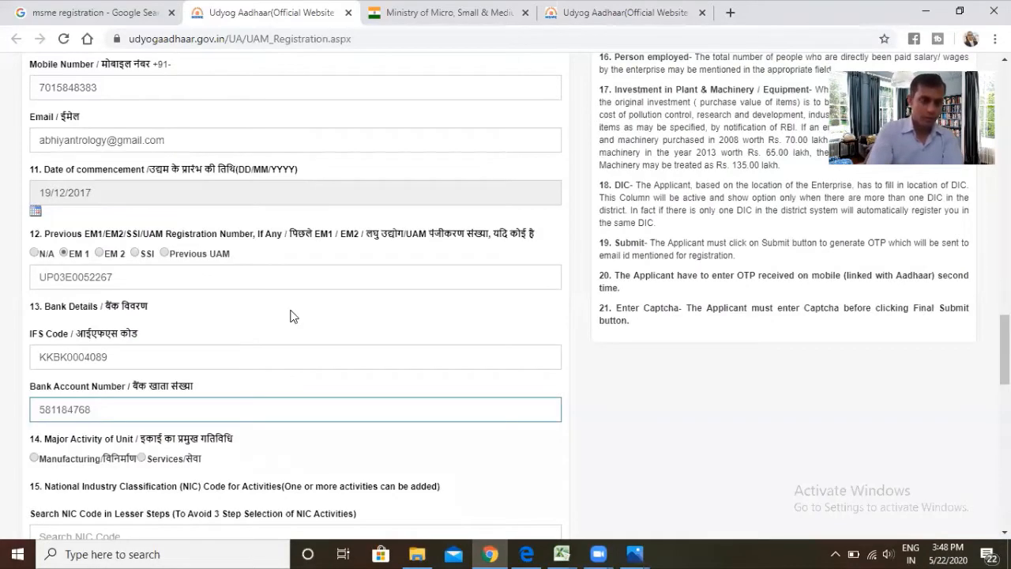
{"action": "left_click", "coordinate": [319, 388]}
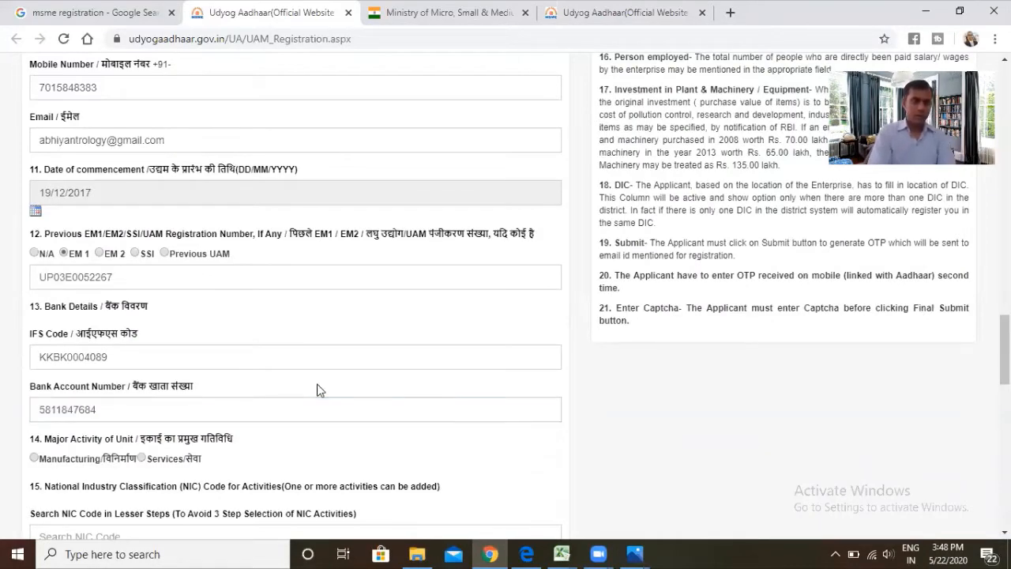
{"action": "scroll", "coordinate": [318, 390], "scroll_direction": "down", "scroll_amount": 1}
{"action": "key", "text": "alt+Tab"}
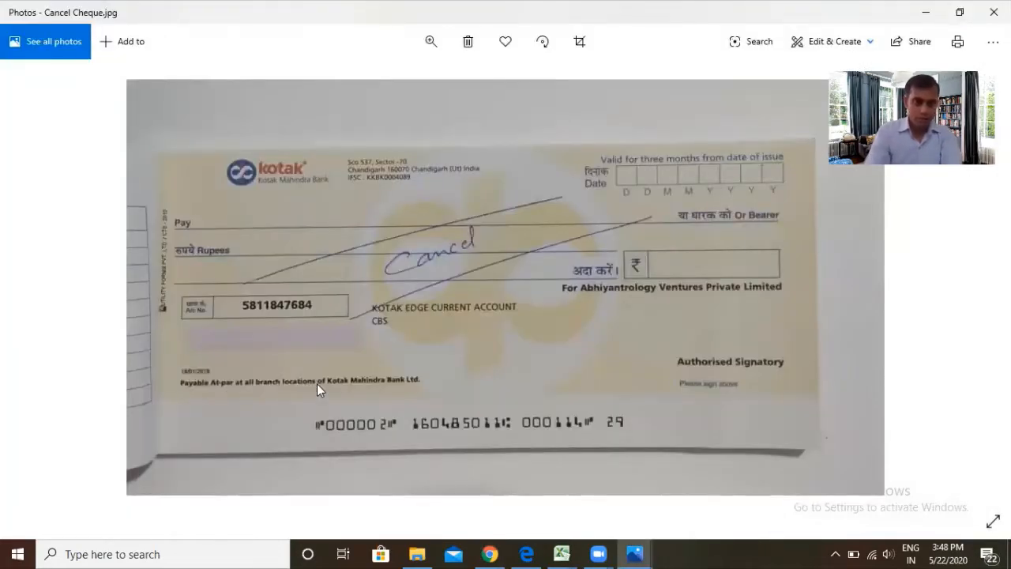
{"action": "key", "text": "alt+Tab"}
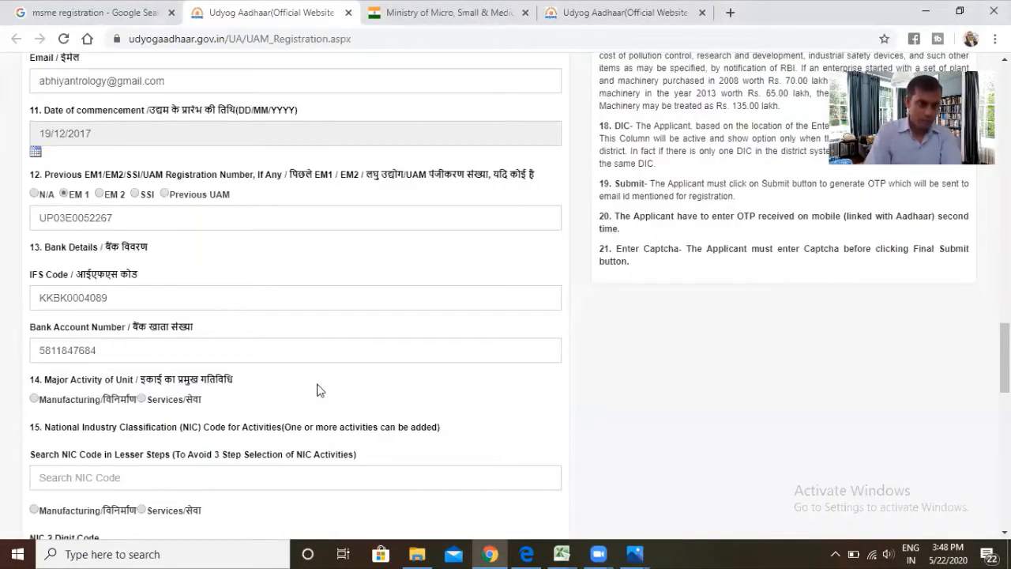
{"action": "key", "text": "alt+Tab"}
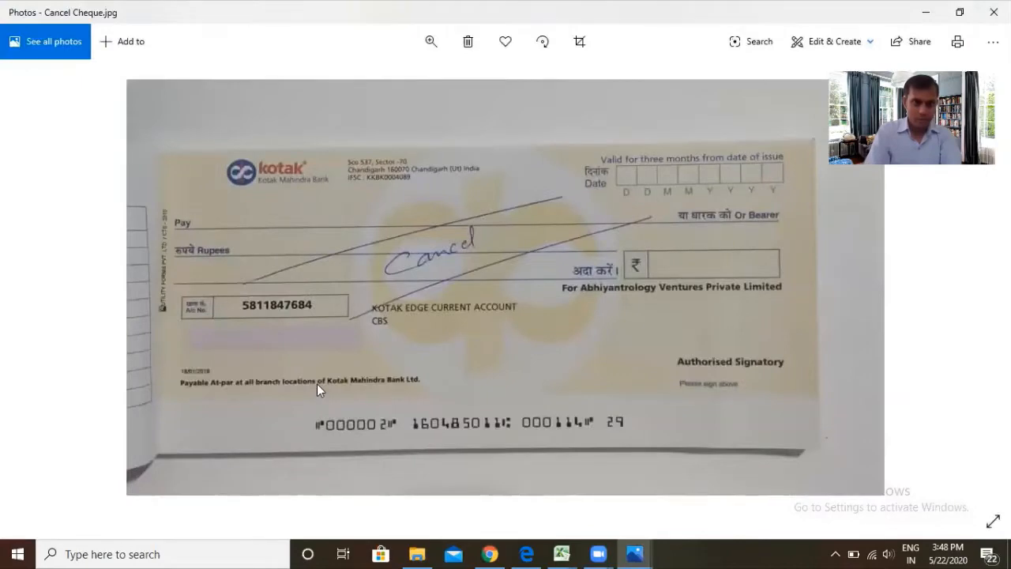
{"action": "key", "text": "alt+Tab"}
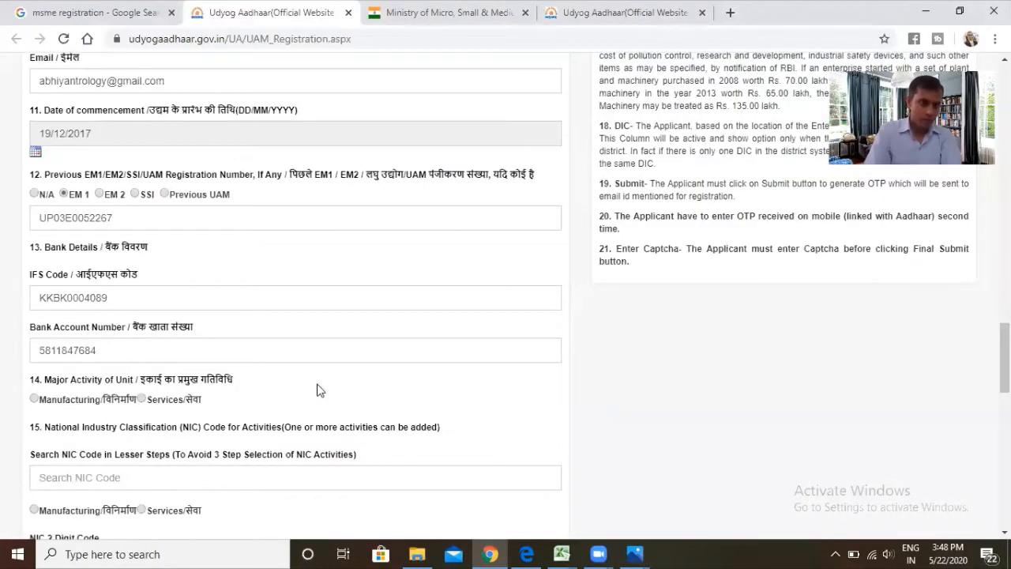
{"action": "scroll", "coordinate": [316, 391], "scroll_direction": "down", "scroll_amount": 1}
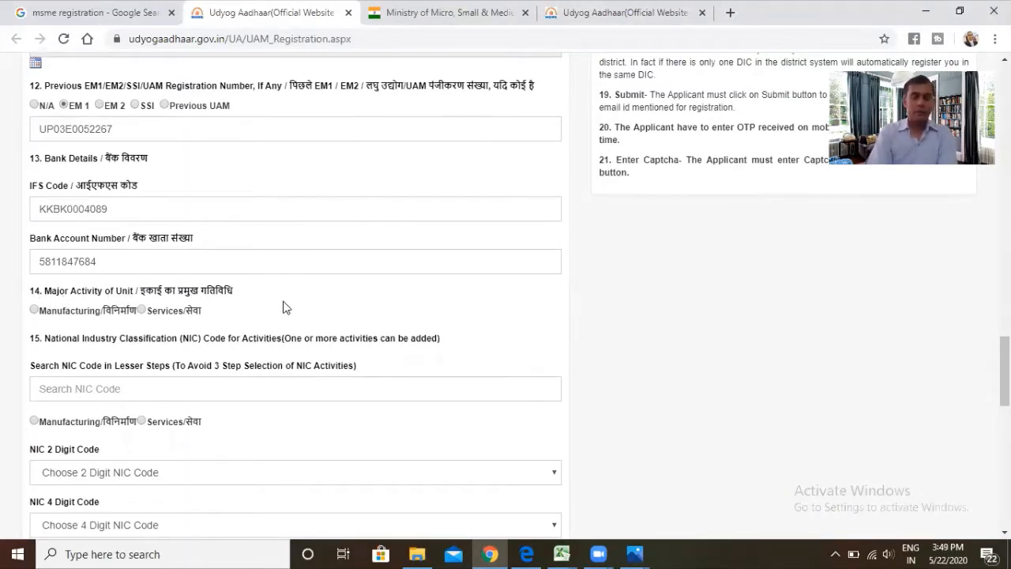
Set the unit's major activity to Services, leaving the NIC code search empty
{"action": "scroll", "coordinate": [286, 307], "scroll_direction": "down", "scroll_amount": 1}
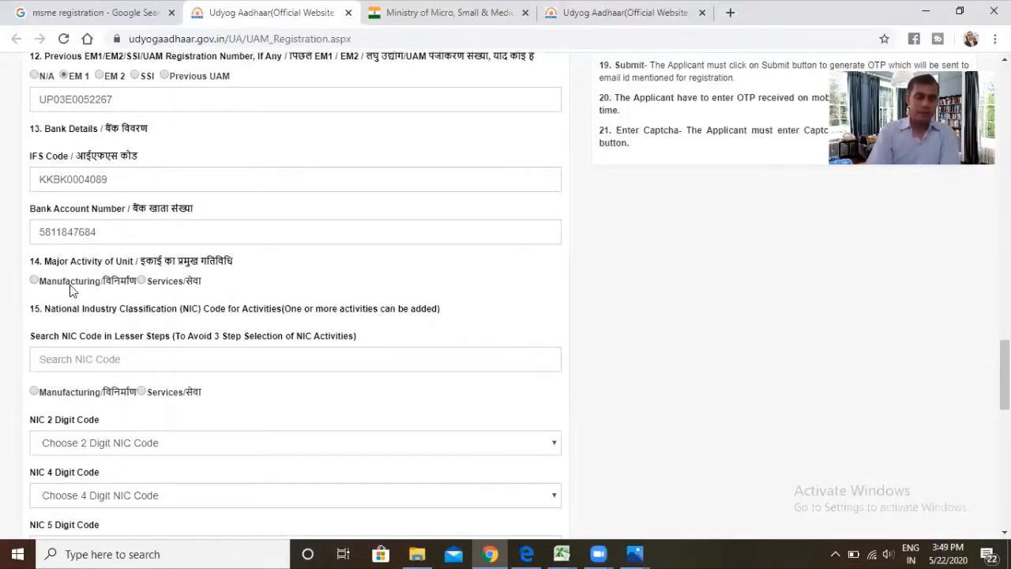
{"action": "left_click", "coordinate": [142, 280]}
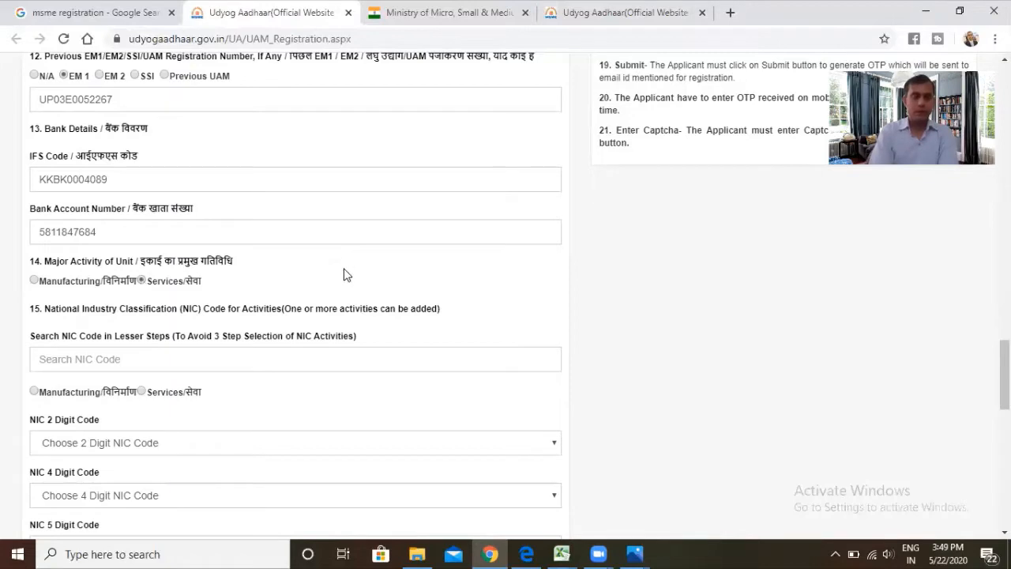
{"action": "scroll", "coordinate": [344, 274], "scroll_direction": "down", "scroll_amount": 1}
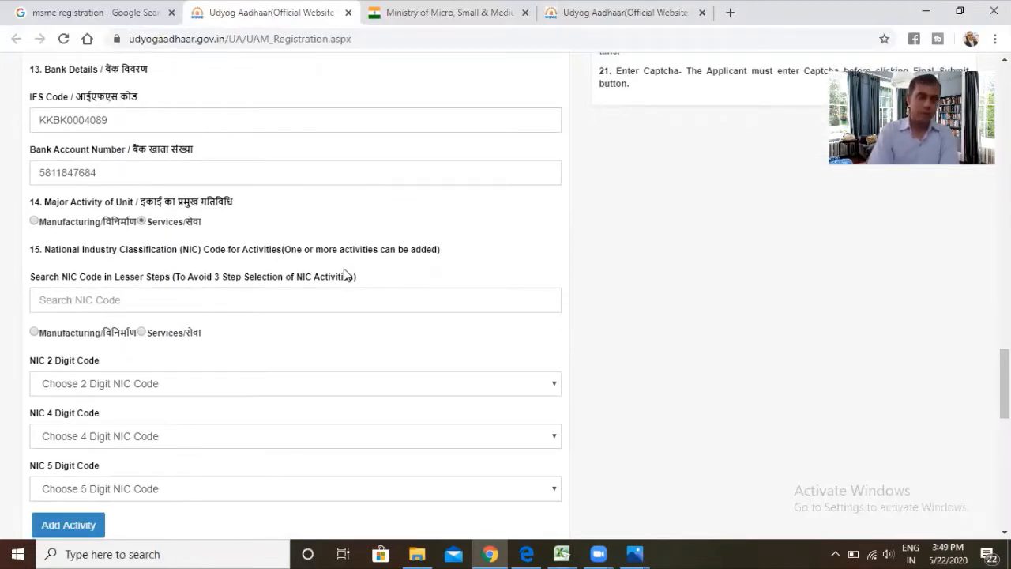
{"action": "scroll", "coordinate": [343, 274], "scroll_direction": "down", "scroll_amount": 1}
{"action": "left_click", "coordinate": [233, 241]}
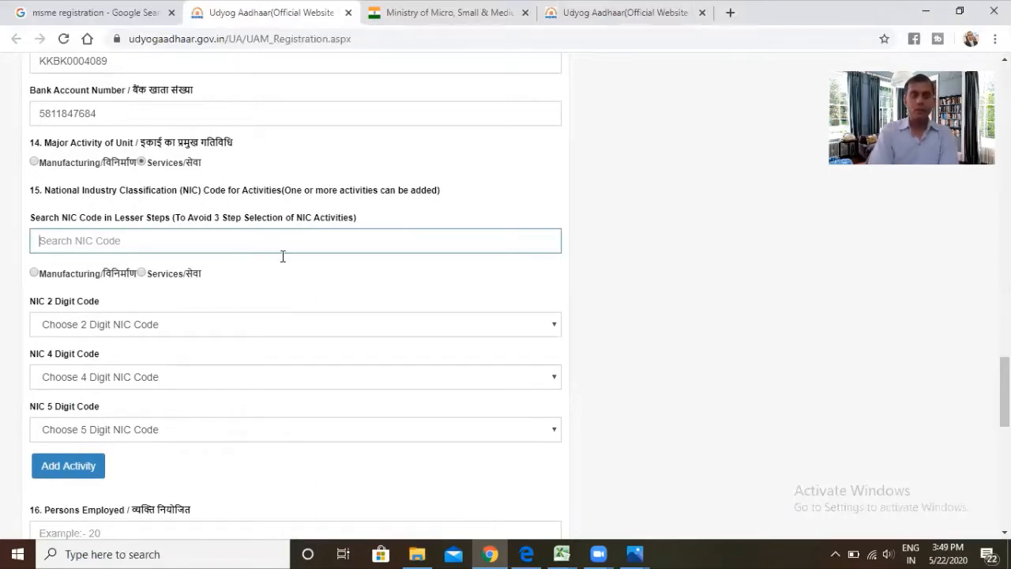
{"action": "left_click", "coordinate": [255, 289]}
{"action": "scroll", "coordinate": [255, 289], "scroll_direction": "down", "scroll_amount": 2}
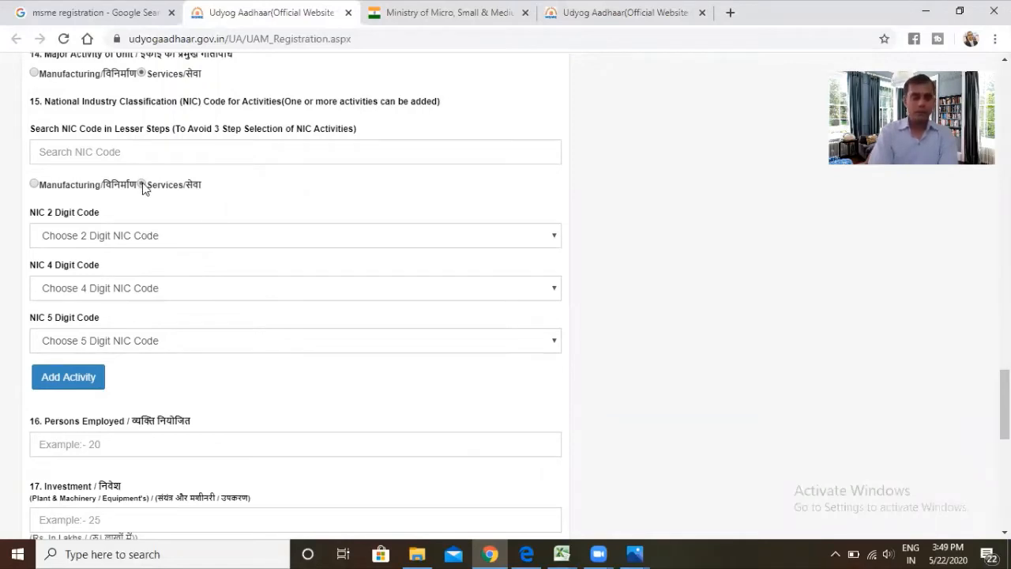
Choose NIC codes 61-Telecommunications, 6120 wireless and 61202
{"action": "left_click", "coordinate": [265, 239]}
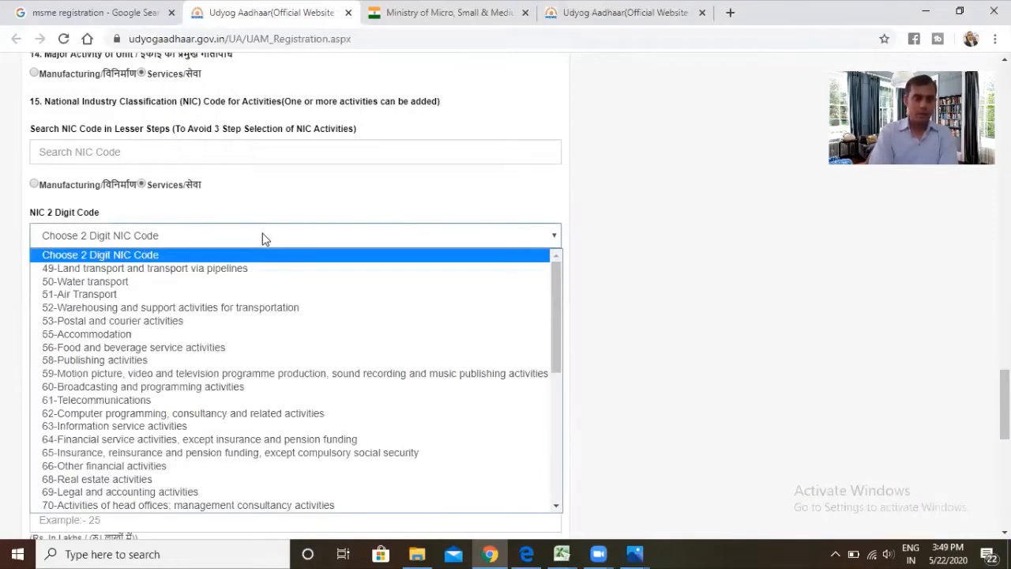
{"action": "key", "text": "Down"}
{"action": "key", "text": "Down"}
{"action": "key", "text": "Down"}
{"action": "key", "text": "Down"}
{"action": "key", "text": "Down"}
{"action": "key", "text": "Down"}
{"action": "key", "text": "Down"}
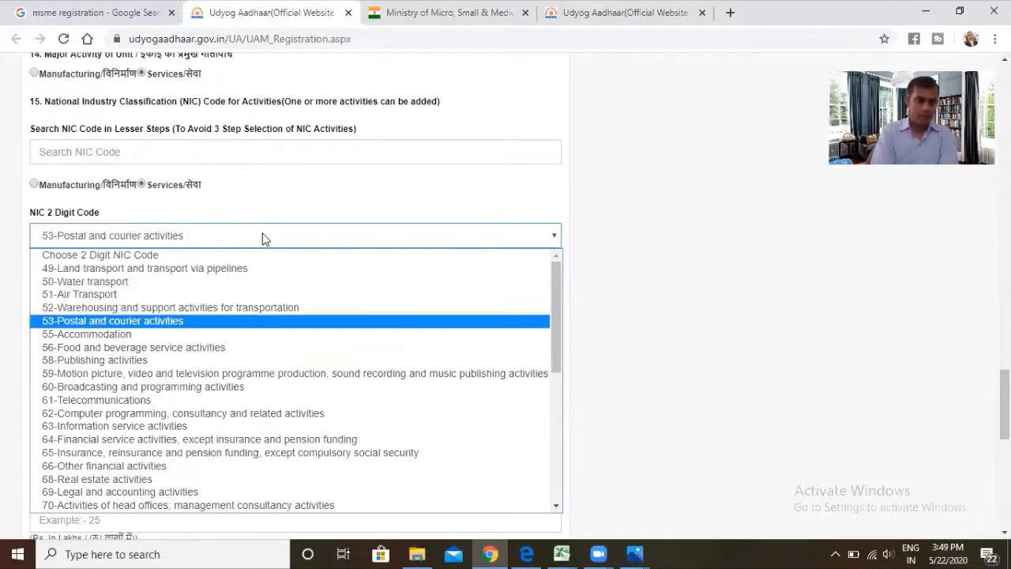
{"action": "key", "text": "Down"}
{"action": "key", "text": "Down"}
{"action": "key", "text": "Down"}
{"action": "key", "text": "Down"}
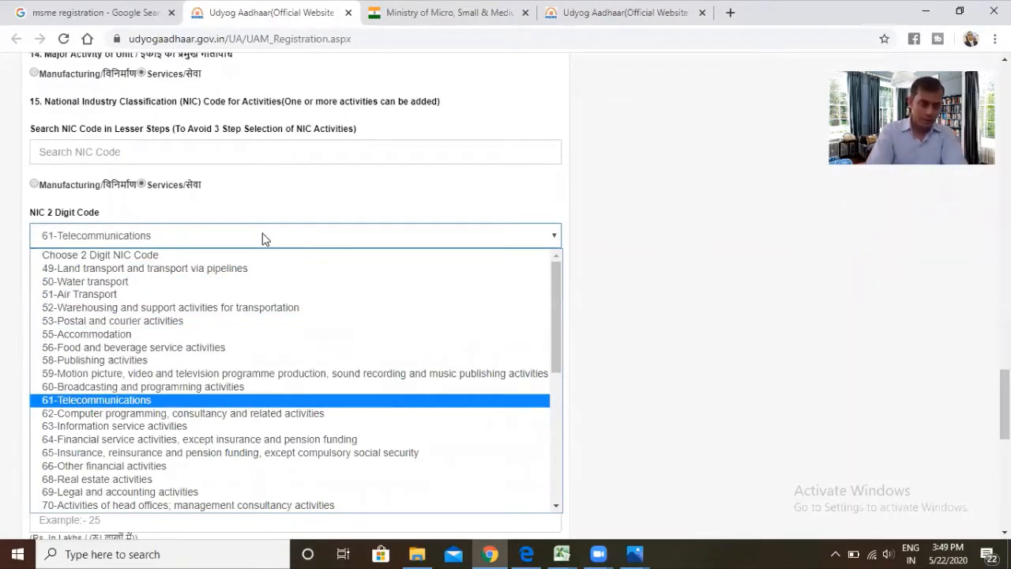
{"action": "key", "text": "Return"}
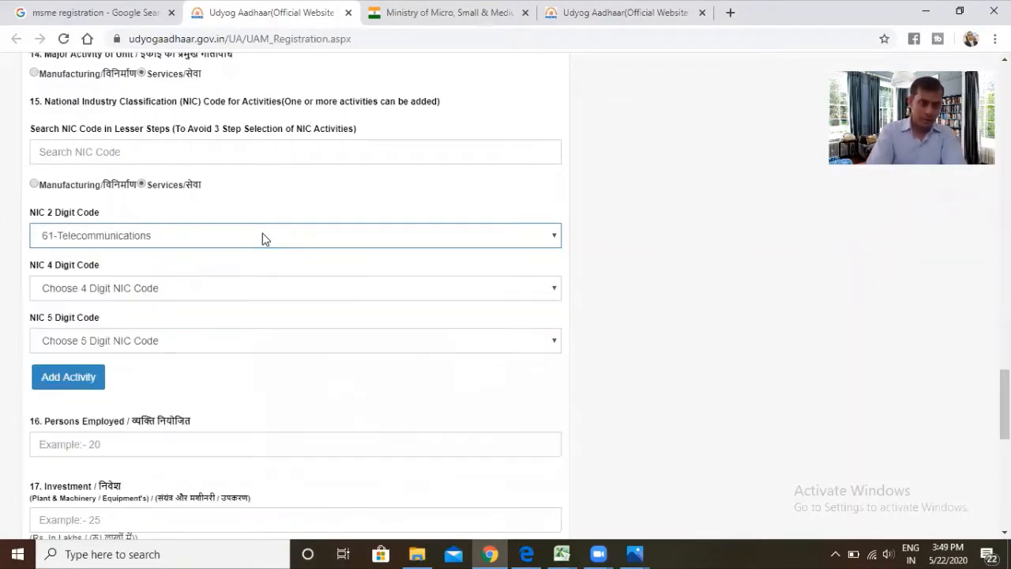
{"action": "left_click", "coordinate": [279, 294]}
{"action": "key", "text": "Down"}
{"action": "key", "text": "Down"}
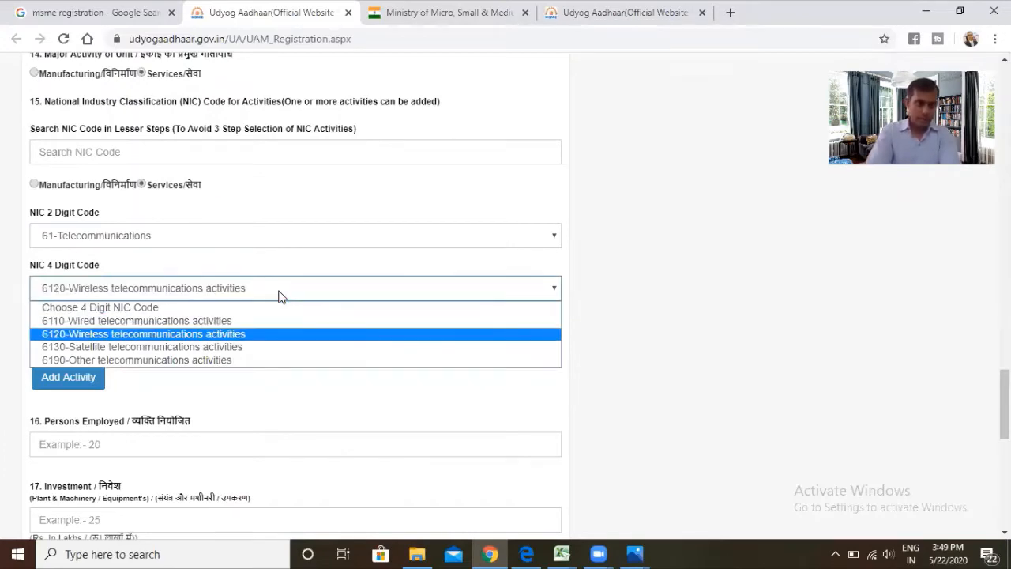
{"action": "key", "text": "Return"}
{"action": "left_click", "coordinate": [282, 345]}
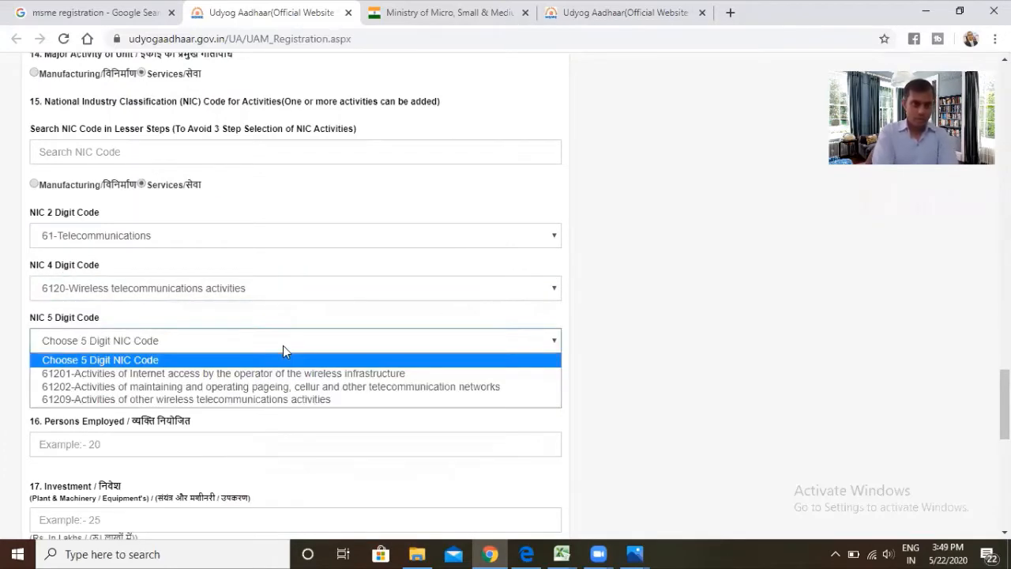
{"action": "key", "text": "Down"}
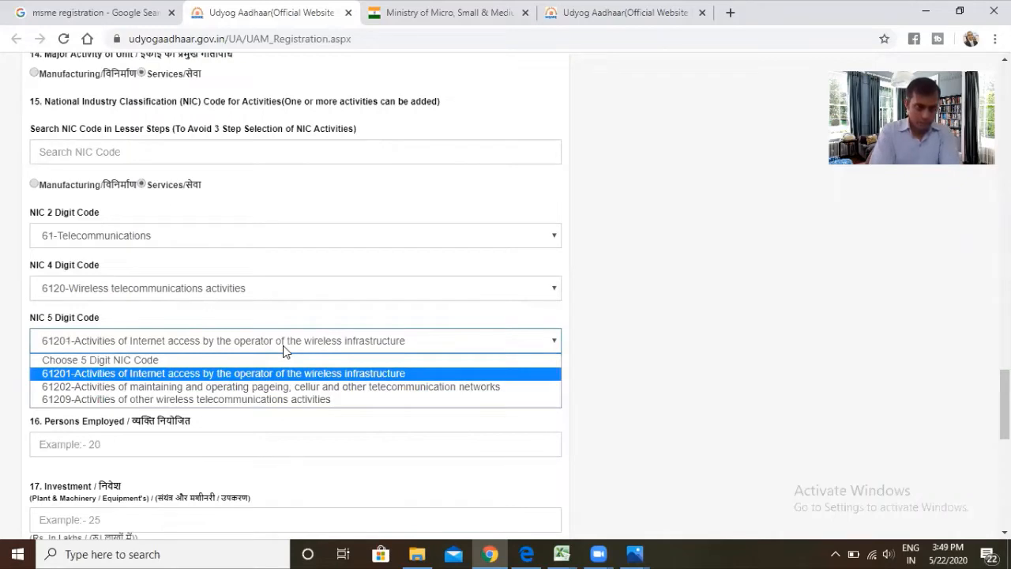
{"action": "key", "text": "Down"}
{"action": "key", "text": "Return"}
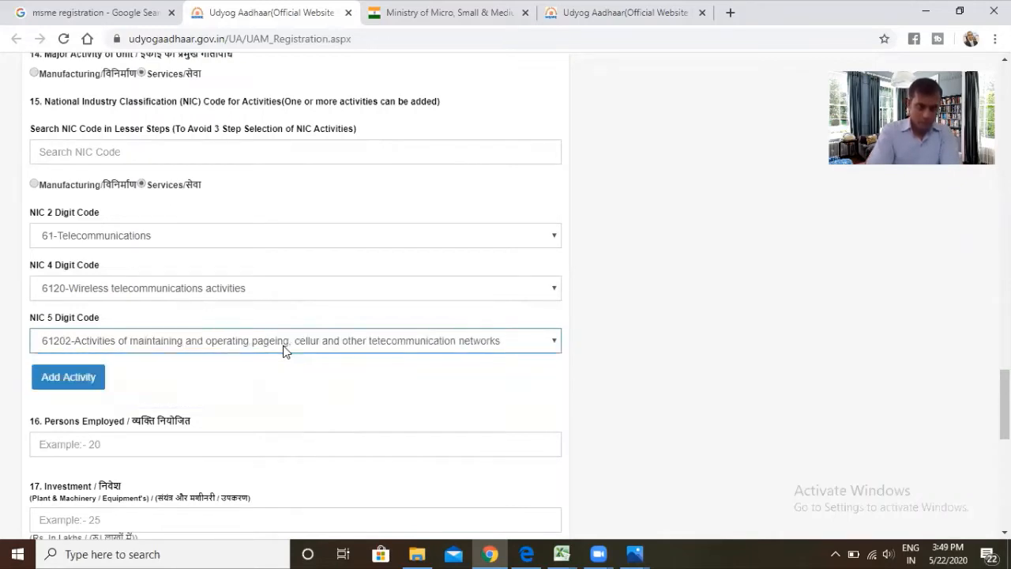
Add the 61202 telecommunications activity to the activity table
{"action": "left_click", "coordinate": [288, 390]}
{"action": "scroll", "coordinate": [287, 391], "scroll_direction": "down", "scroll_amount": 1}
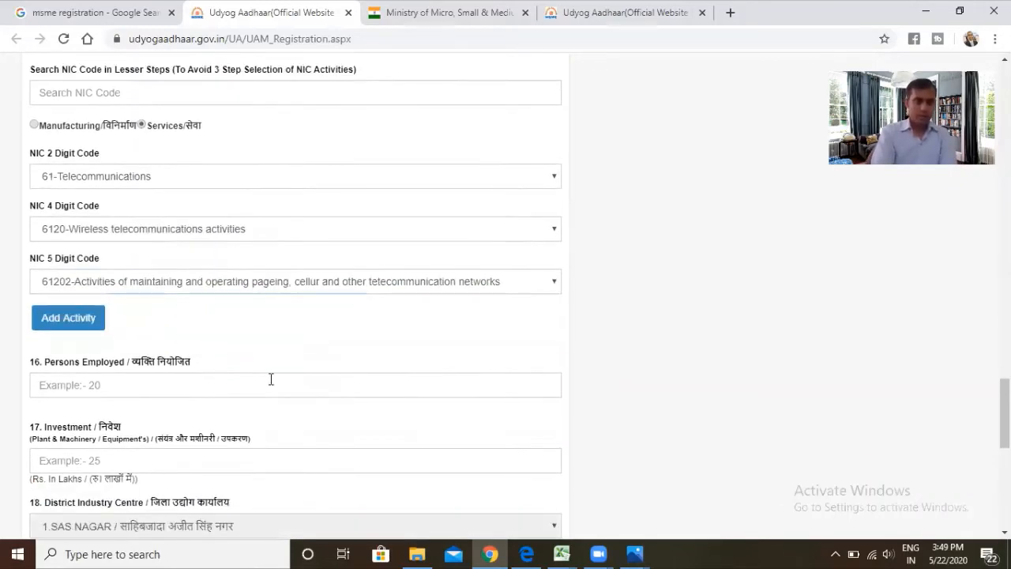
{"action": "left_click", "coordinate": [79, 320]}
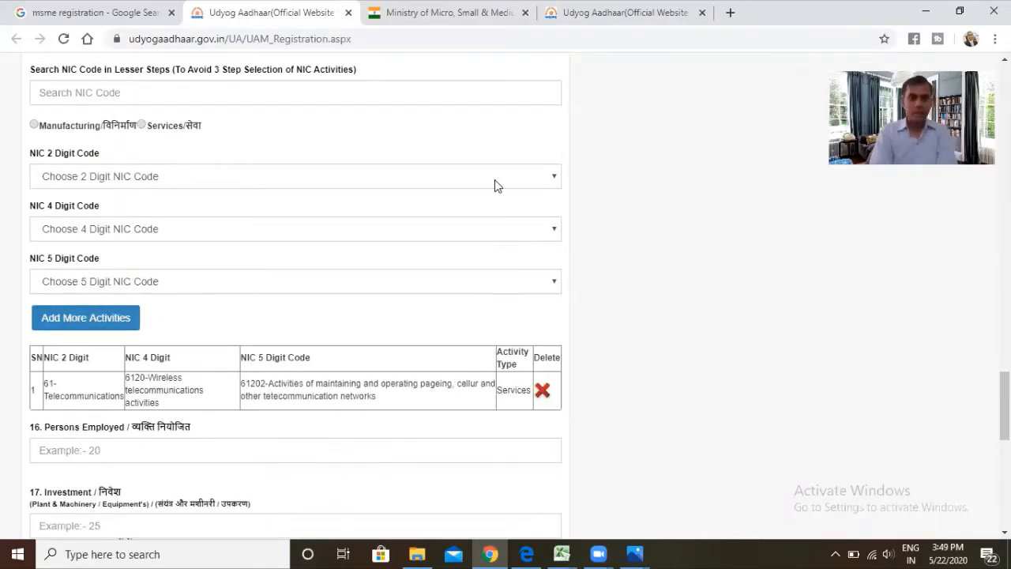
{"action": "left_click", "coordinate": [102, 326]}
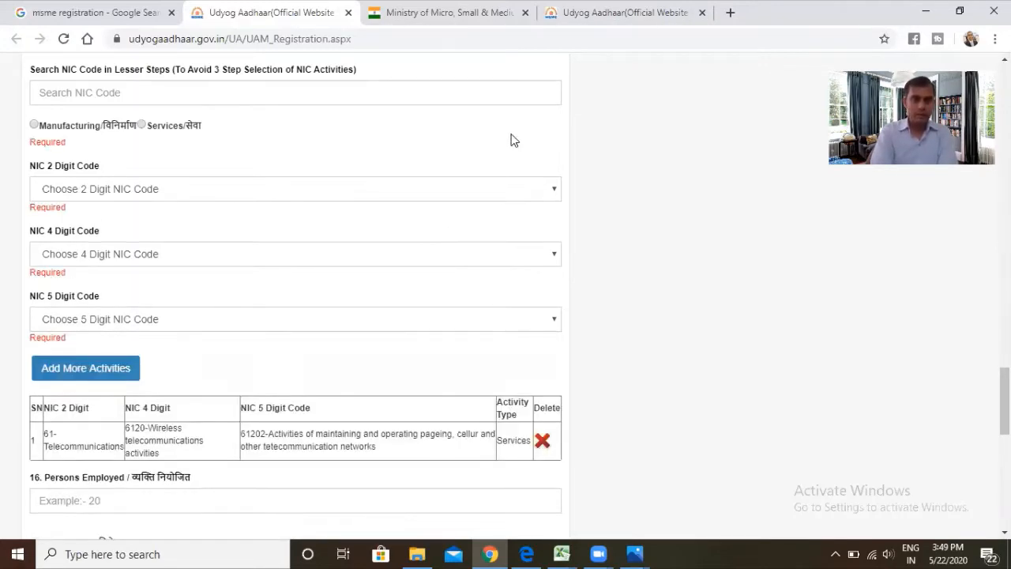
Mark the next activity as Services and choose NIC codes 62, 6209 and 62091
{"action": "scroll", "coordinate": [512, 134], "scroll_direction": "up", "scroll_amount": 1}
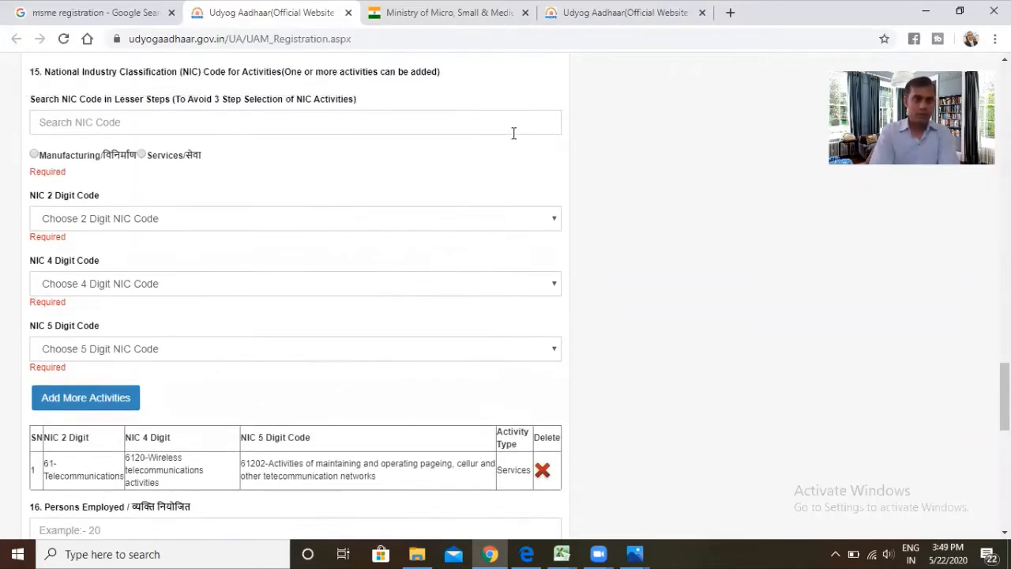
{"action": "left_click", "coordinate": [140, 155]}
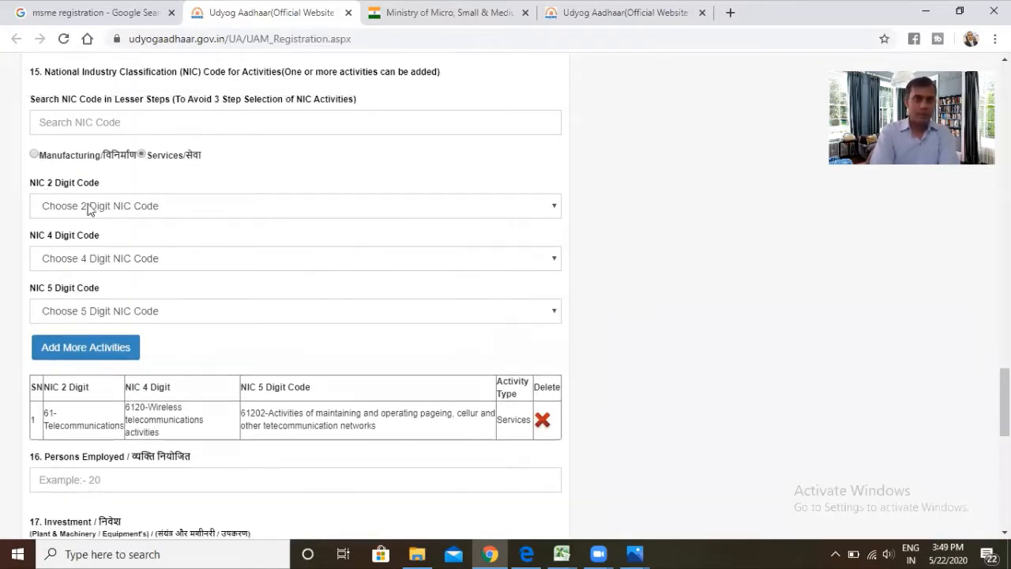
{"action": "left_click", "coordinate": [235, 208]}
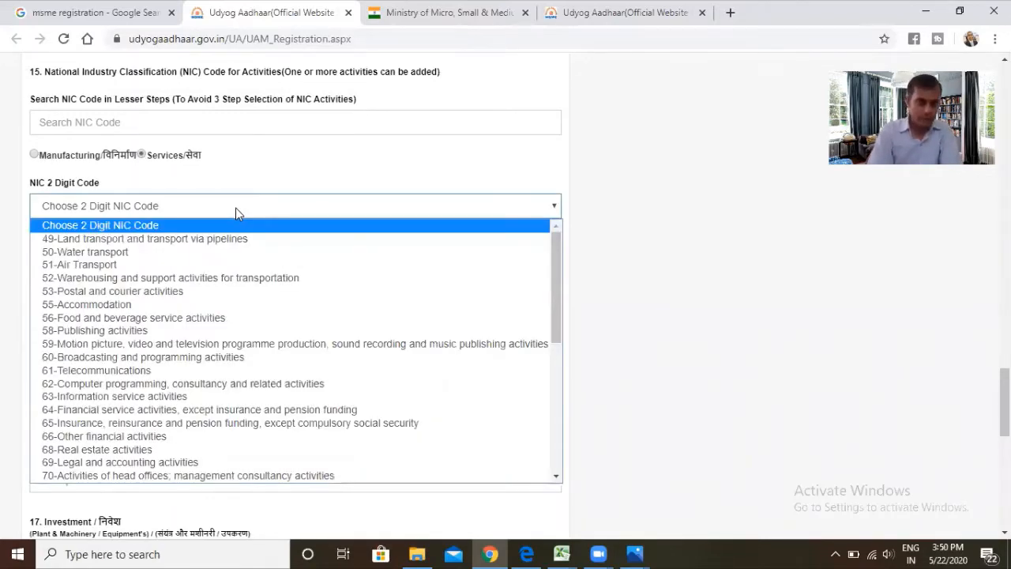
{"action": "key", "text": "Down"}
{"action": "key", "text": "Down"}
{"action": "key", "text": "Down"}
{"action": "key", "text": "Down"}
{"action": "key", "text": "Down"}
{"action": "key", "text": "Down"}
{"action": "key", "text": "Down"}
{"action": "key", "text": "Down"}
{"action": "key", "text": "Down"}
{"action": "key", "text": "Down"}
{"action": "key", "text": "Down"}
{"action": "key", "text": "Down"}
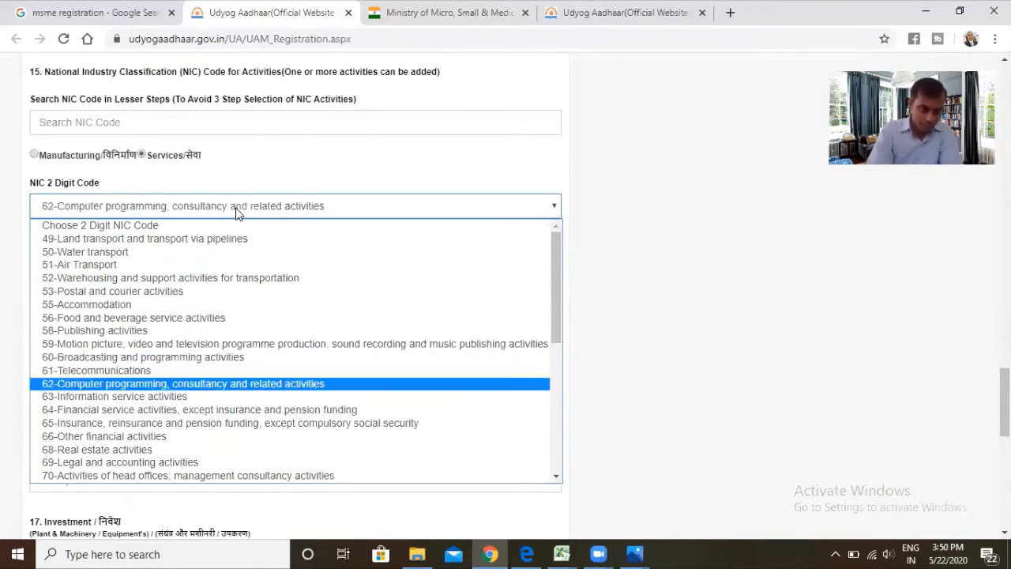
{"action": "key", "text": "Down"}
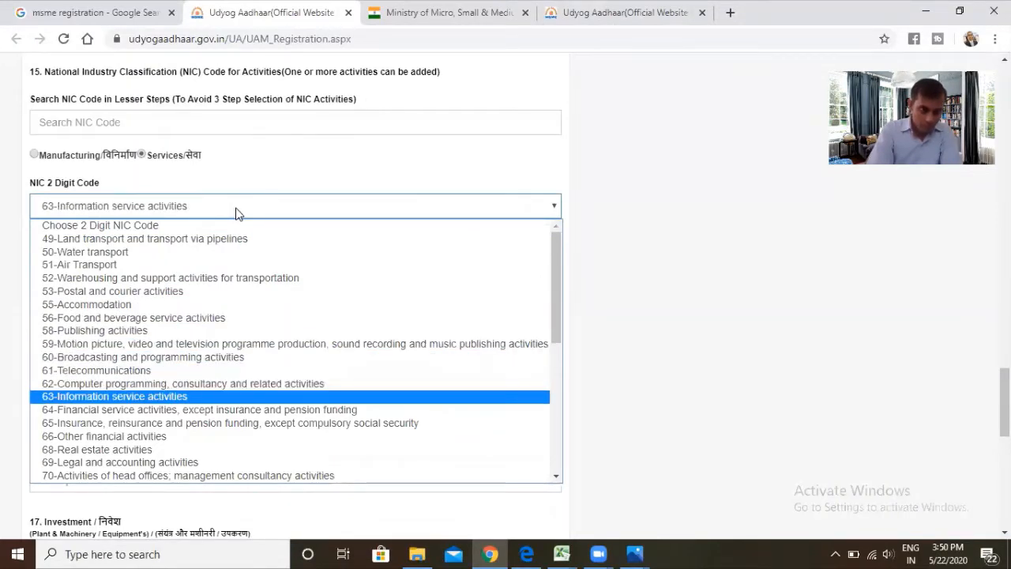
{"action": "key", "text": "Up"}
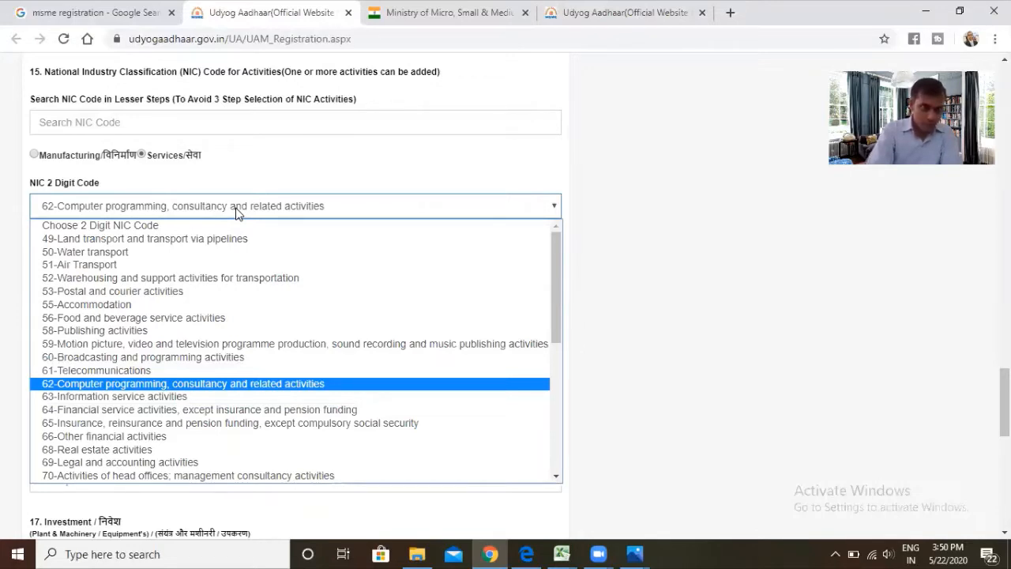
{"action": "left_click", "coordinate": [235, 210]}
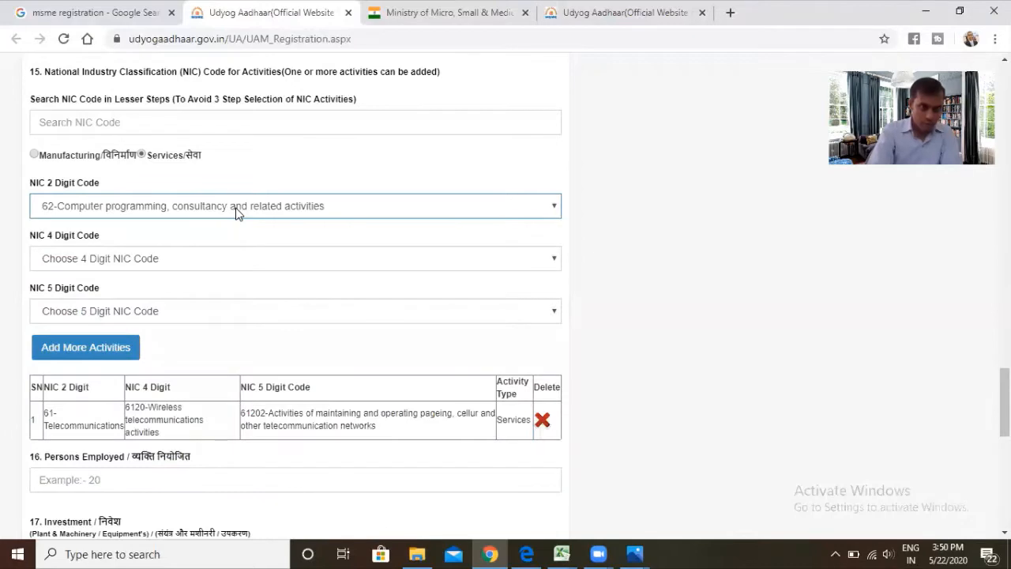
{"action": "left_click", "coordinate": [252, 256]}
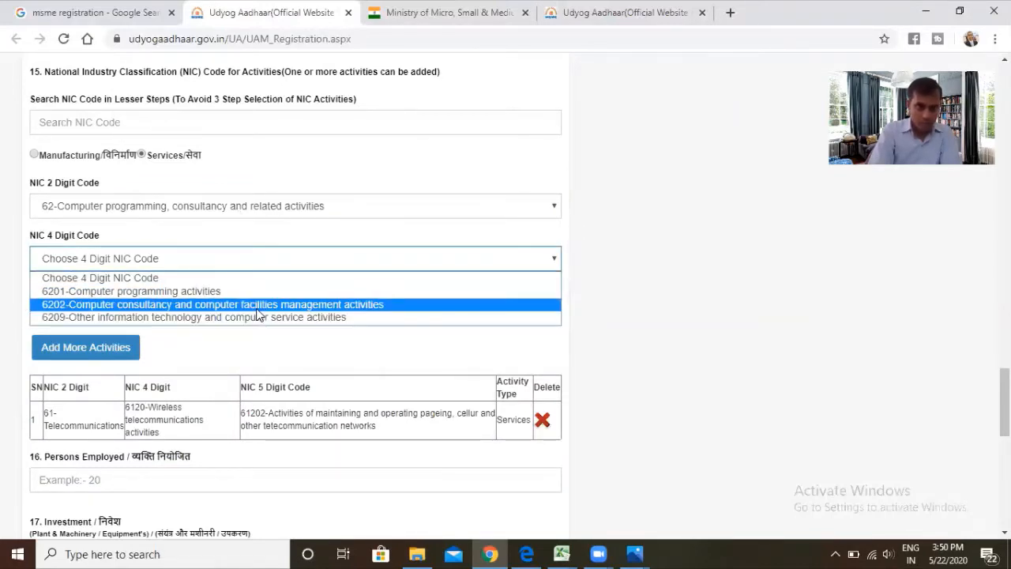
{"action": "left_click", "coordinate": [333, 319]}
{"action": "left_click", "coordinate": [317, 311]}
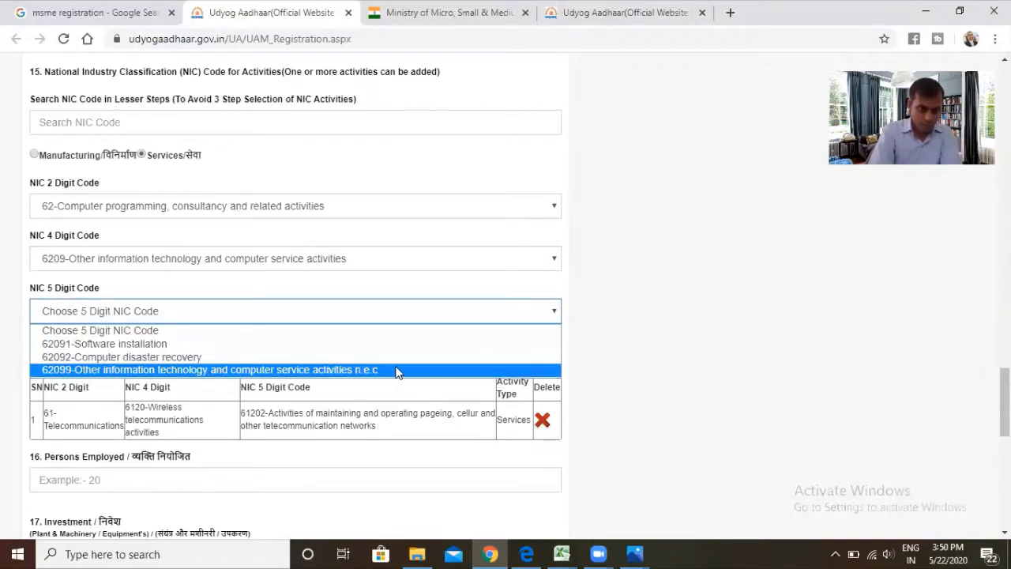
{"action": "left_click", "coordinate": [265, 344]}
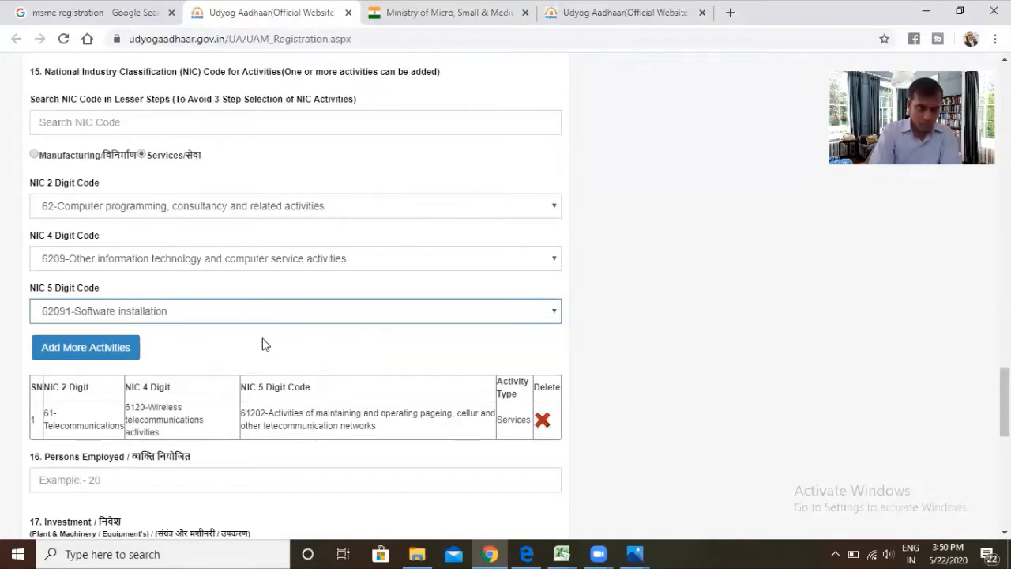
Add the 62091 software installation activity as the second table row
{"action": "left_click", "coordinate": [111, 348]}
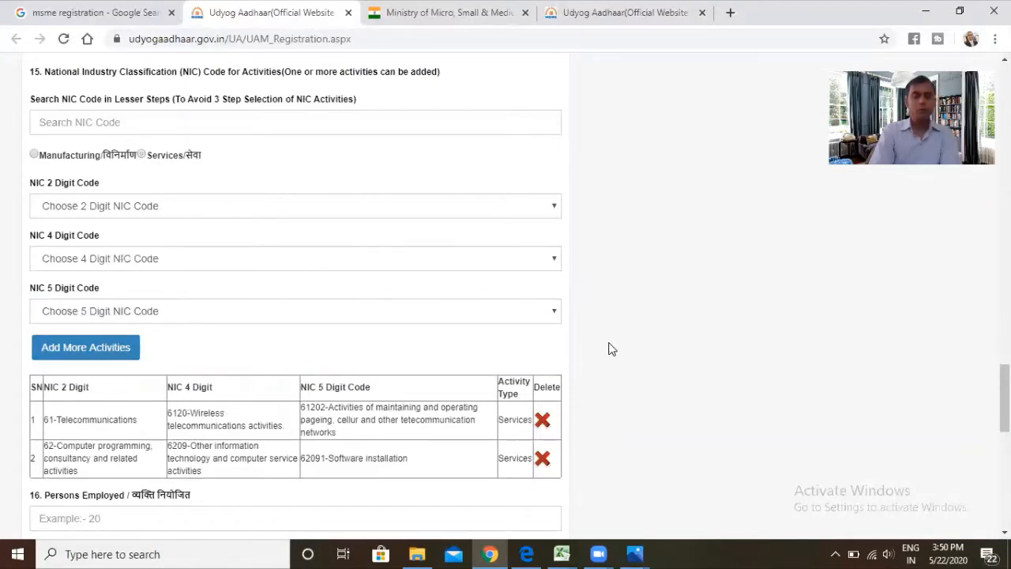
{"action": "scroll", "coordinate": [609, 349], "scroll_direction": "down", "scroll_amount": 1}
{"action": "scroll", "coordinate": [609, 348], "scroll_direction": "down", "scroll_amount": 1}
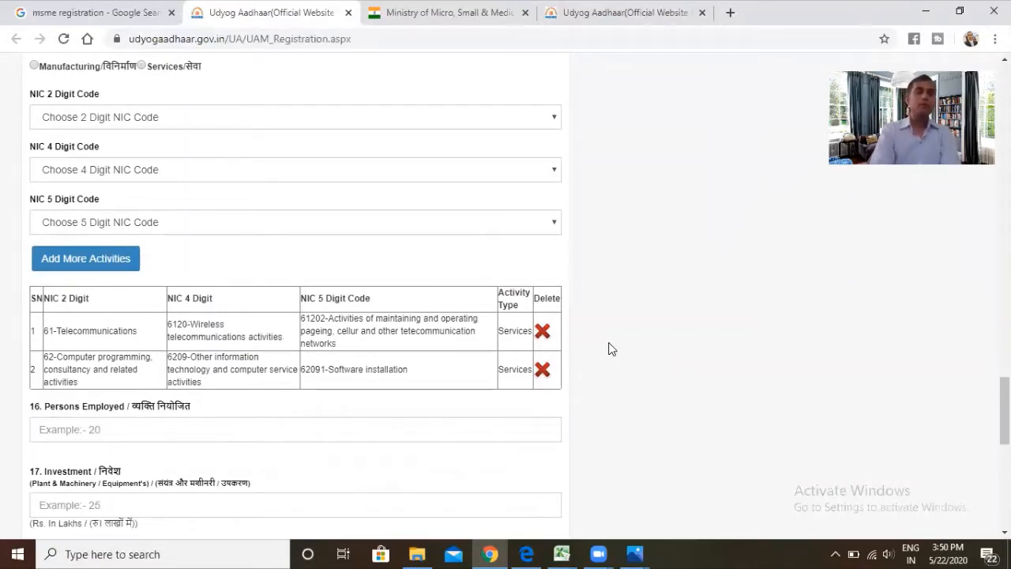
{"action": "scroll", "coordinate": [609, 348], "scroll_direction": "down", "scroll_amount": 4}
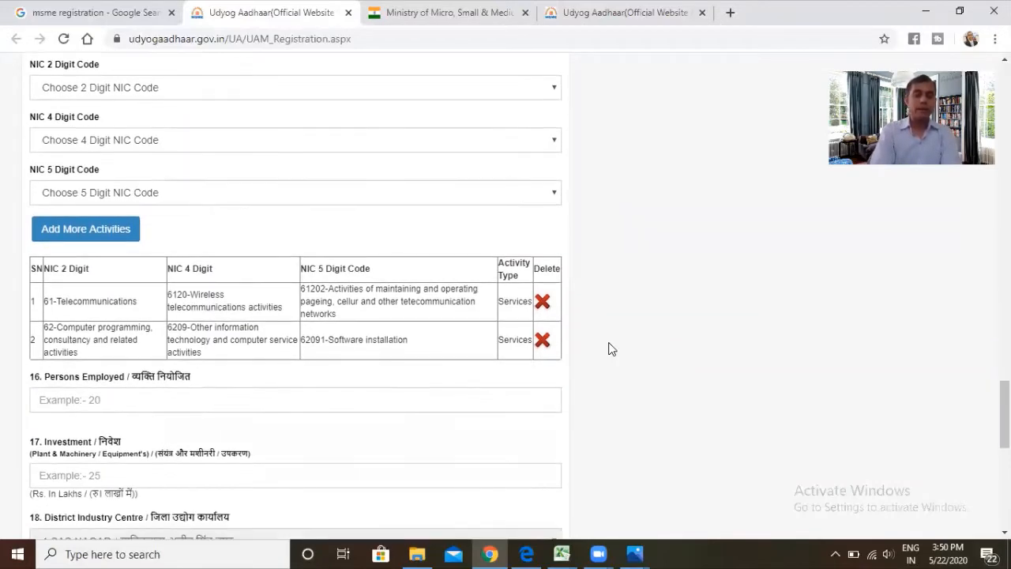
{"action": "scroll", "coordinate": [609, 349], "scroll_direction": "up", "scroll_amount": 1}
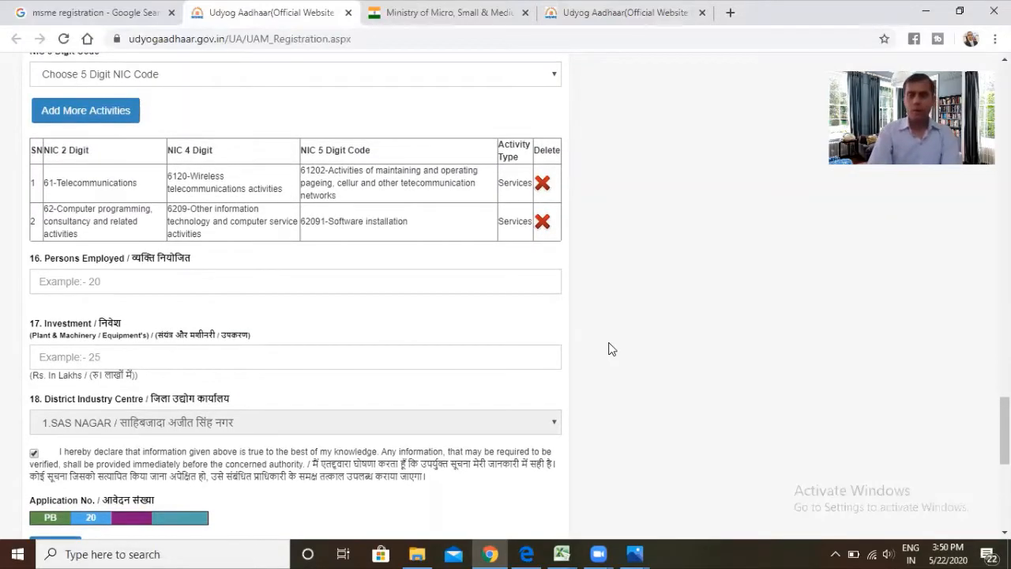
{"action": "scroll", "coordinate": [609, 348], "scroll_direction": "down", "scroll_amount": 1}
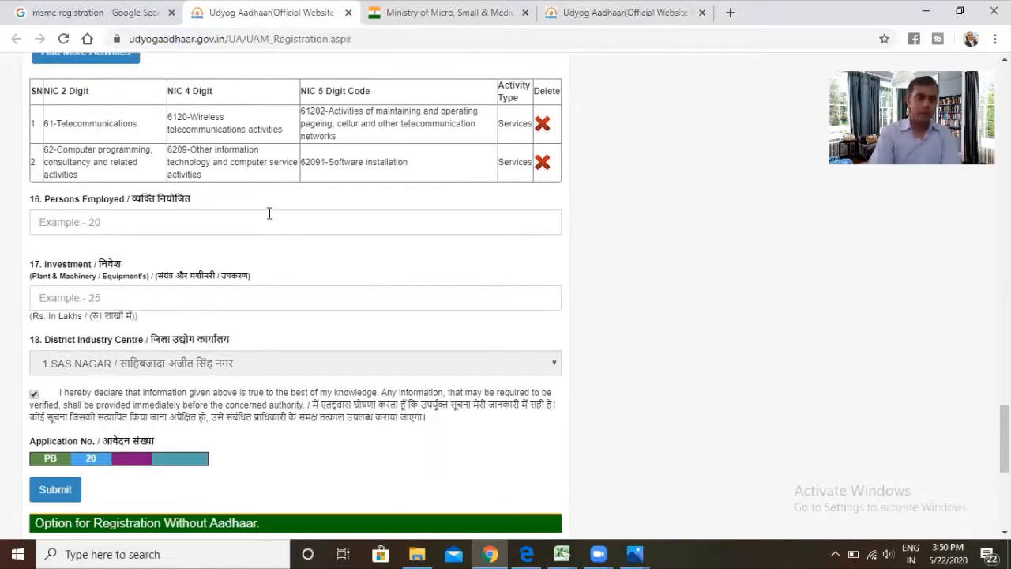
Enter 15 persons employed and the investment amount of 15 lakhs
{"action": "left_click", "coordinate": [188, 223]}
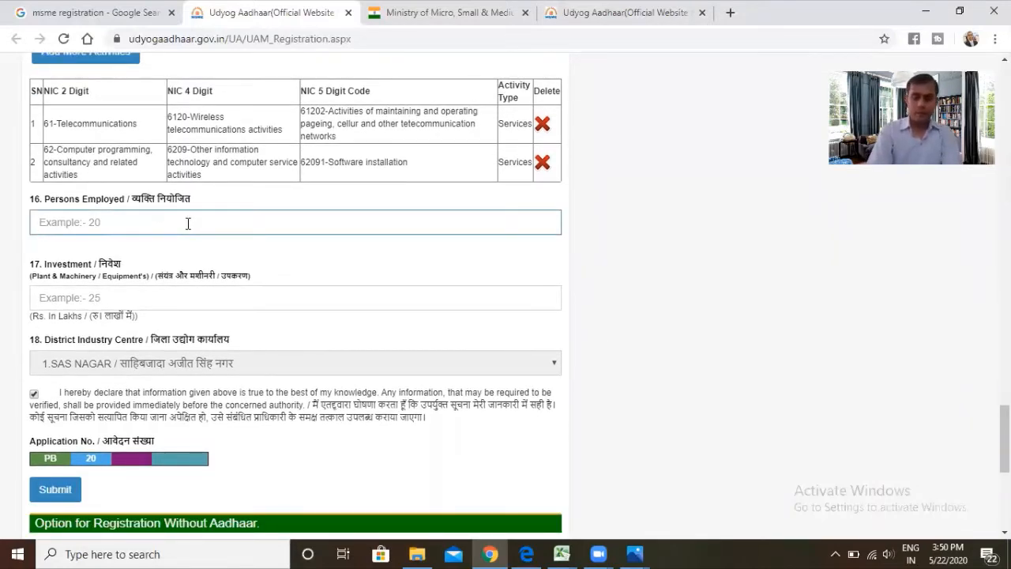
{"action": "type", "text": "15"}
{"action": "left_click", "coordinate": [230, 258]}
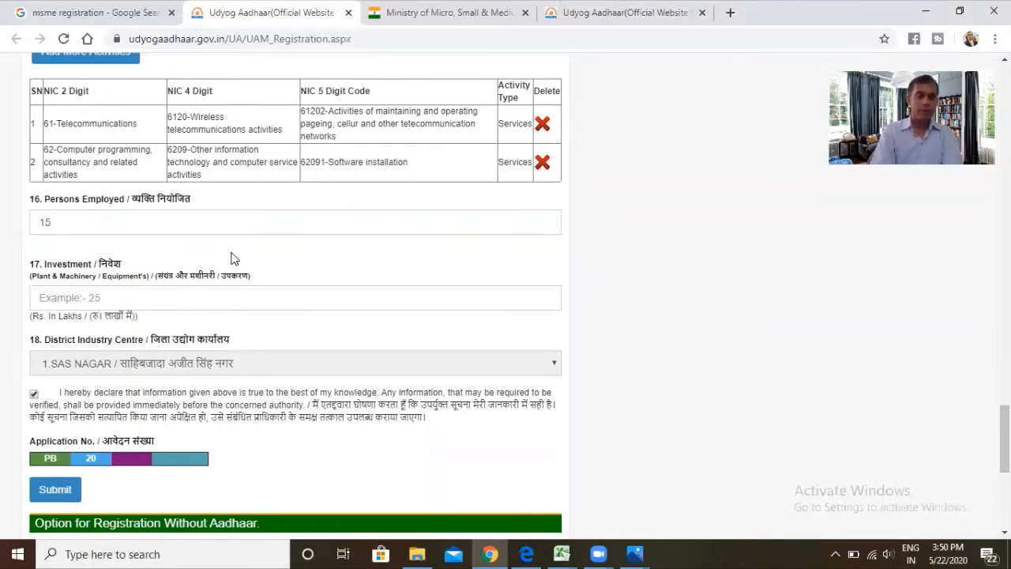
{"action": "scroll", "coordinate": [231, 258], "scroll_direction": "down", "scroll_amount": 2}
{"action": "left_click", "coordinate": [142, 209]}
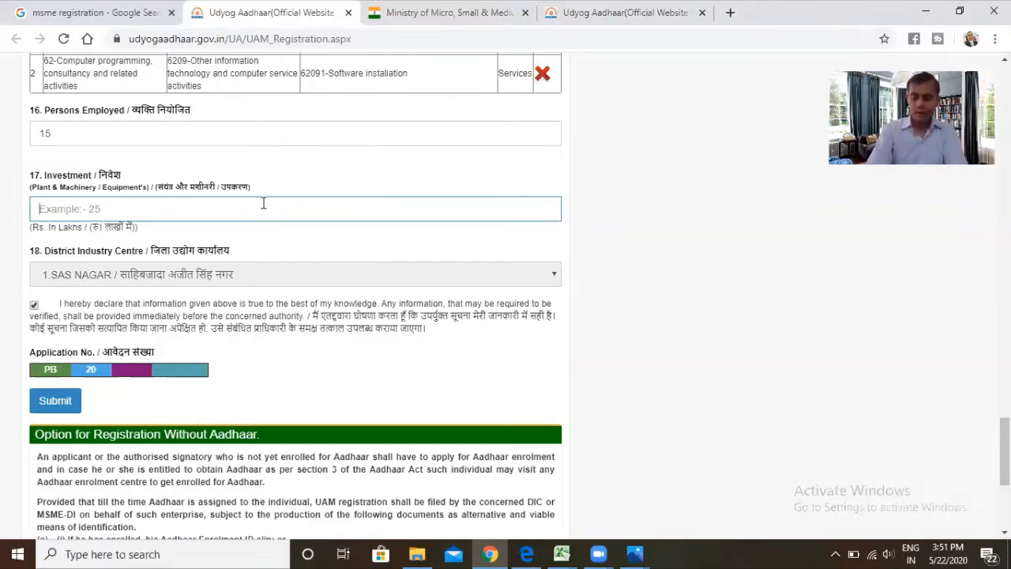
{"action": "type", "text": "10"}
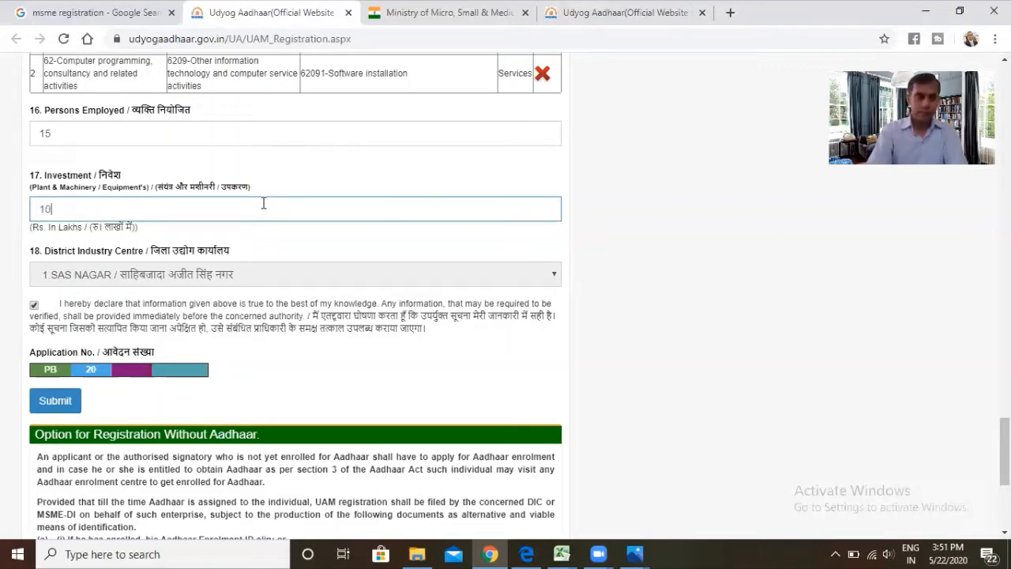
{"action": "type", "text": "5"}
{"action": "left_click", "coordinate": [282, 248]}
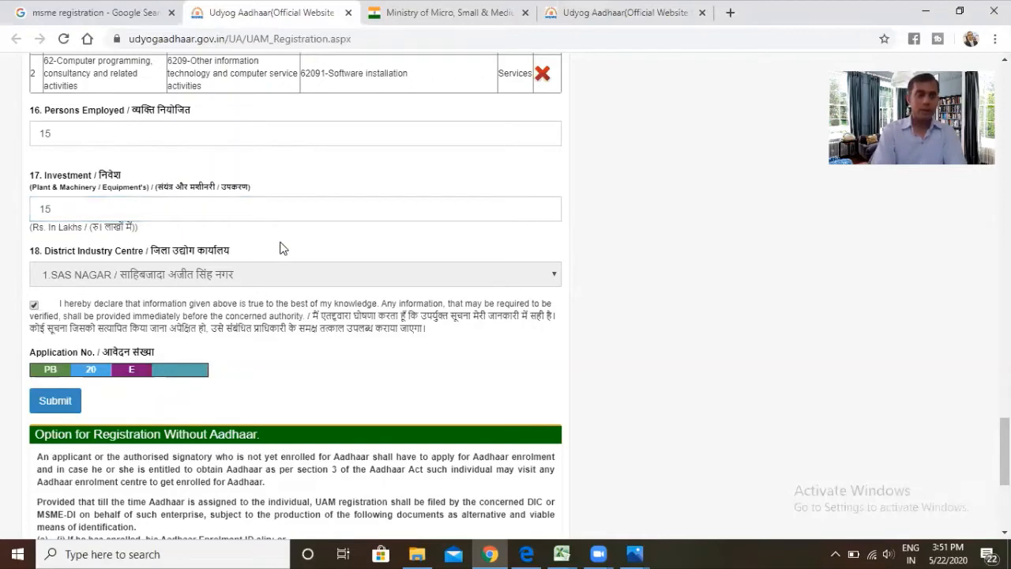
{"action": "scroll", "coordinate": [282, 248], "scroll_direction": "down", "scroll_amount": 1}
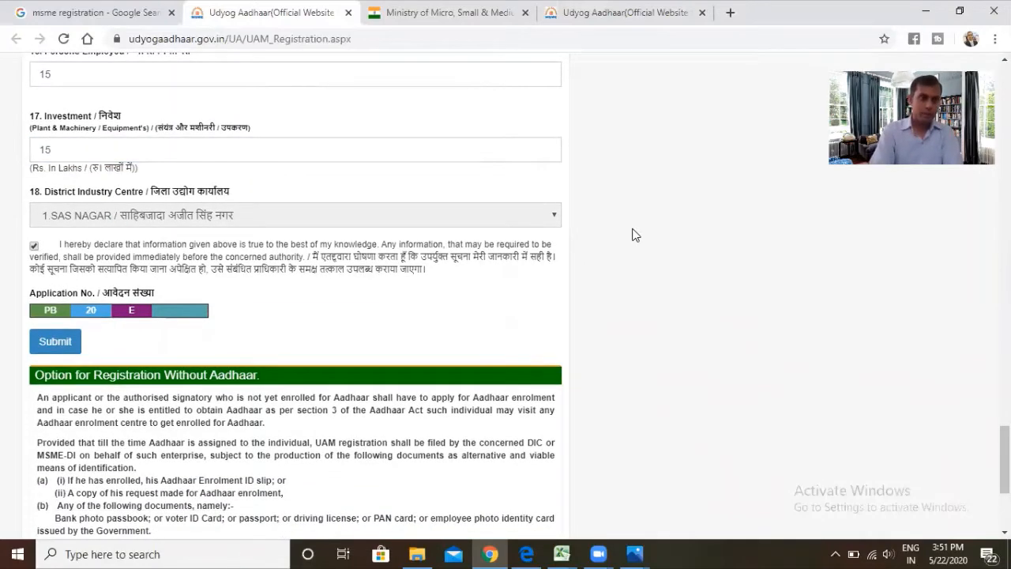
{"action": "scroll", "coordinate": [632, 235], "scroll_direction": "down", "scroll_amount": 2}
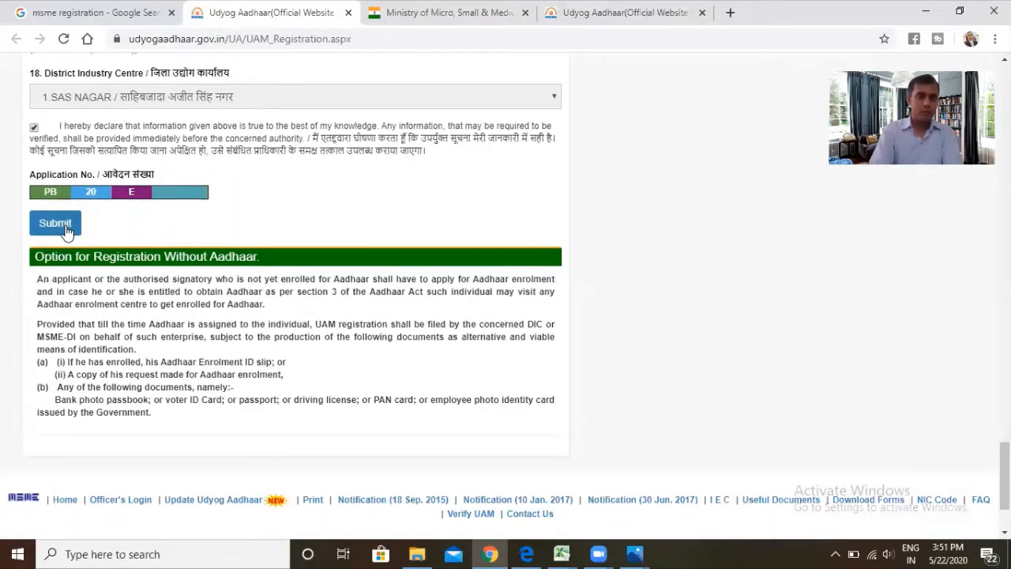
Submit the form, confirm the data, and send the received OTP with the captcha code
{"action": "left_click", "coordinate": [55, 224]}
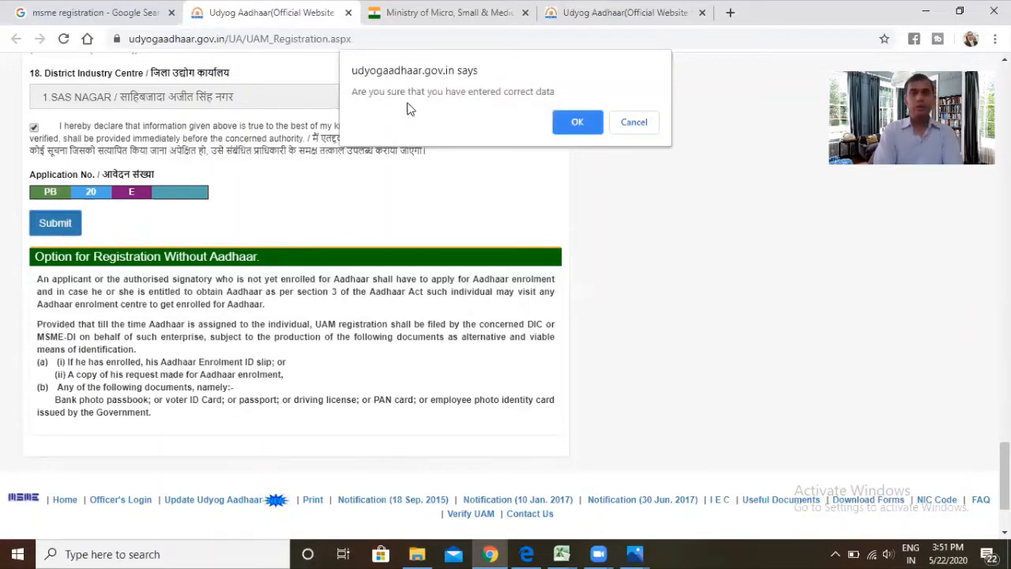
{"action": "left_click", "coordinate": [575, 128]}
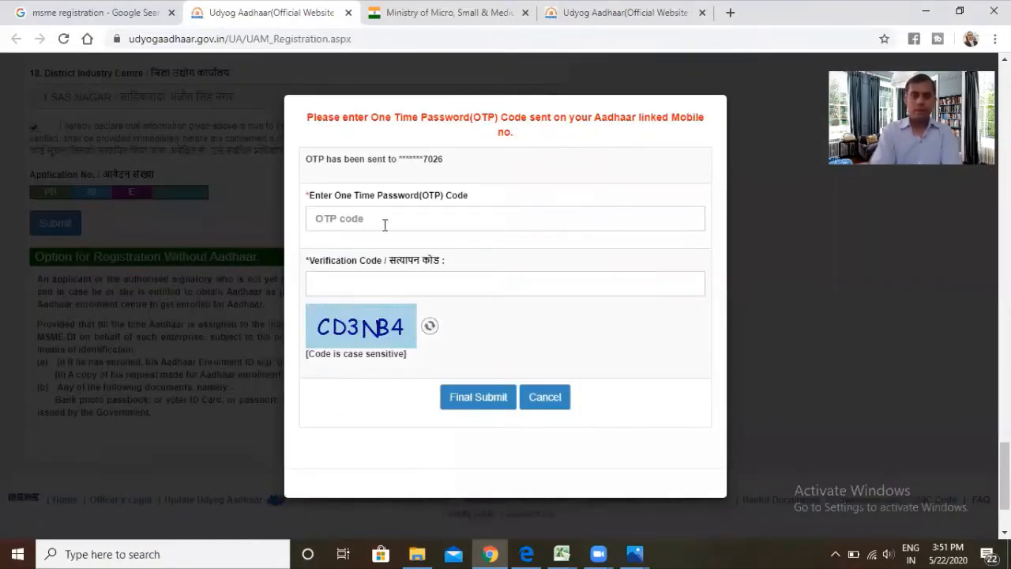
{"action": "left_click", "coordinate": [385, 225]}
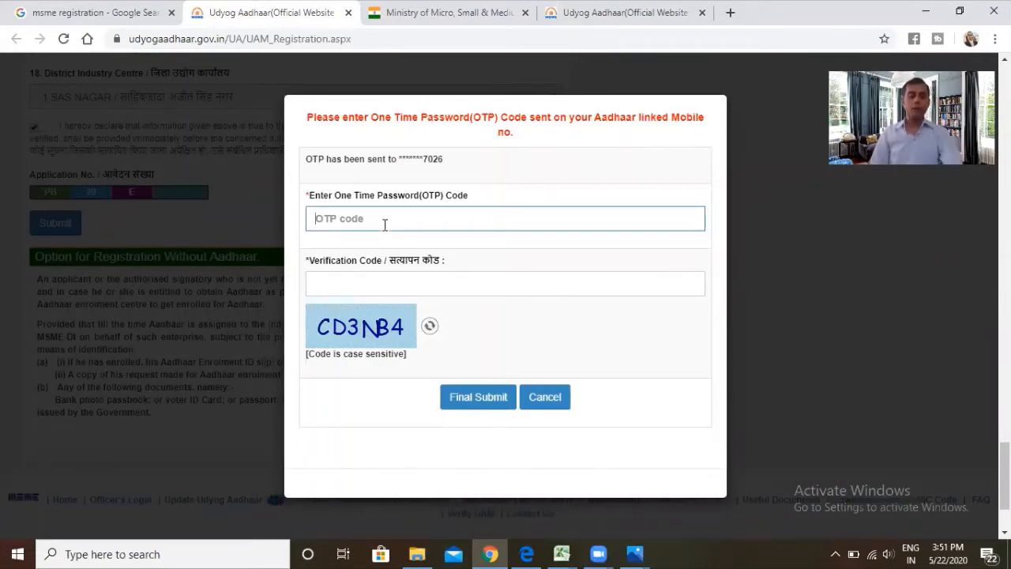
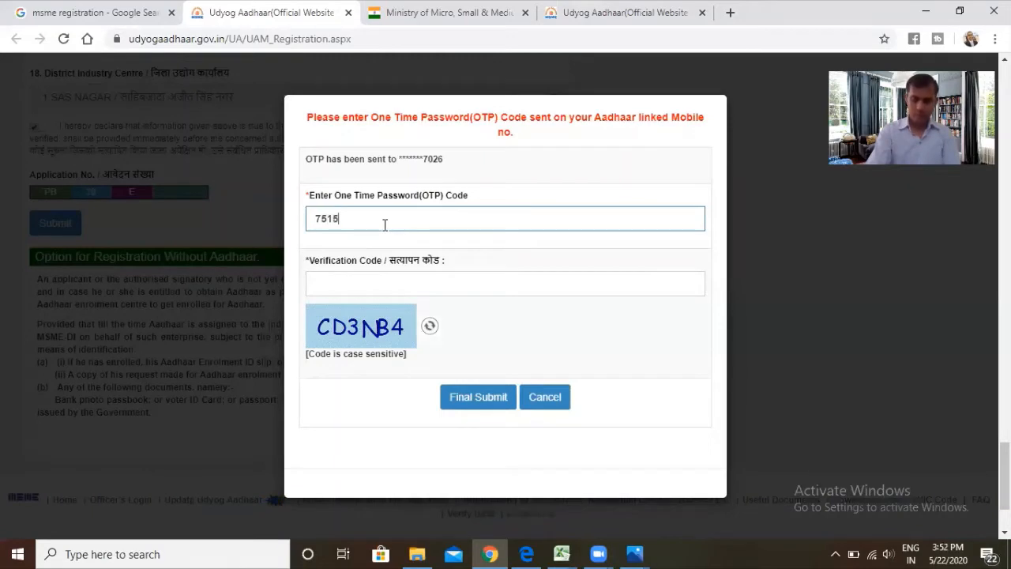
{"action": "left_click", "coordinate": [390, 285]}
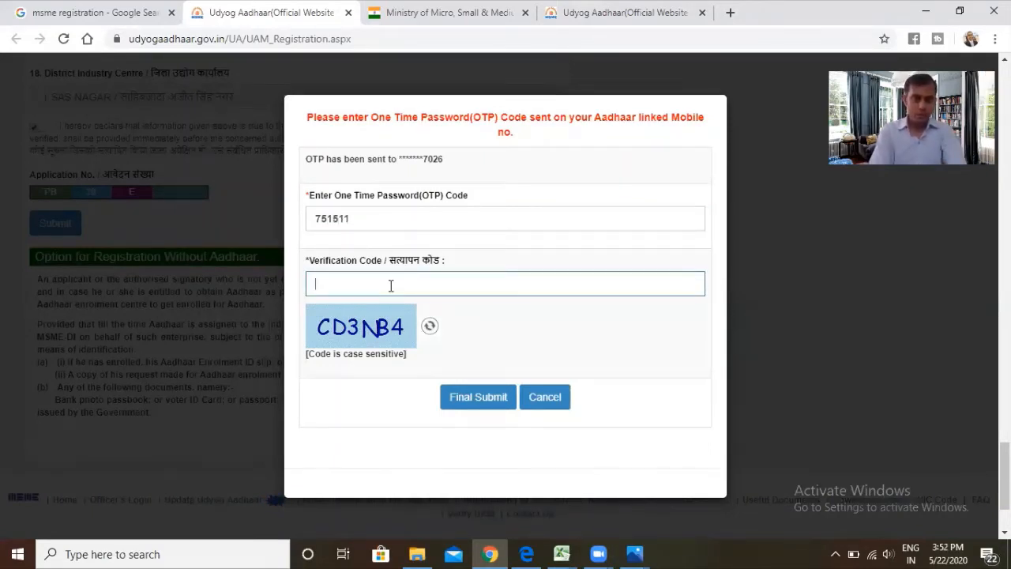
{"action": "type", "text": "CD"}
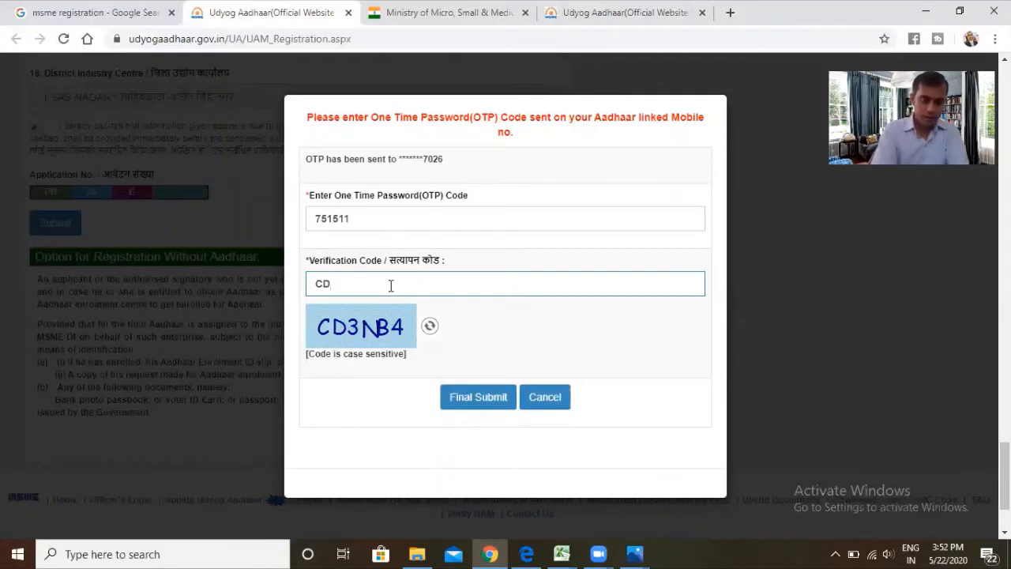
{"action": "type", "text": "3N"}
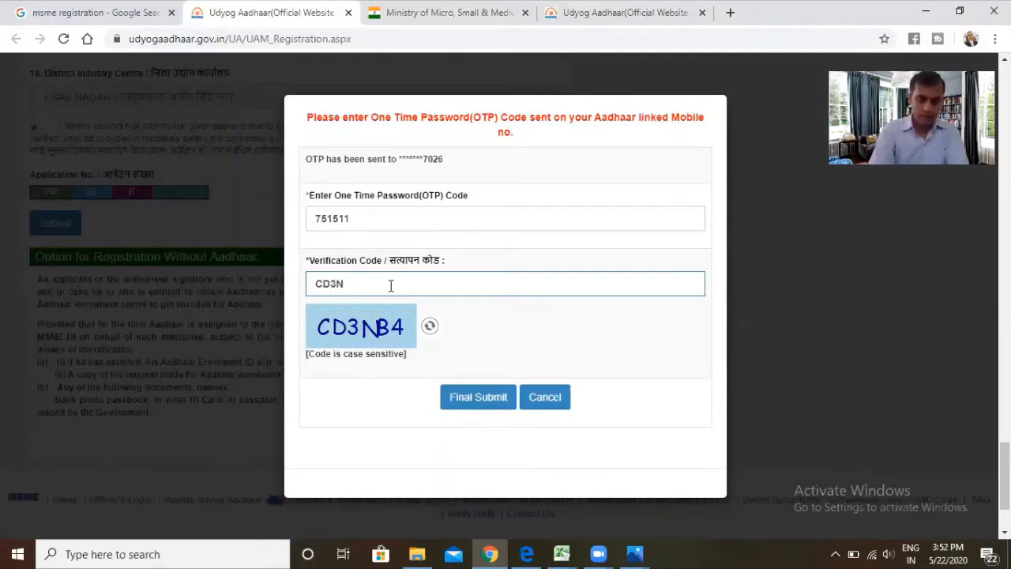
{"action": "type", "text": "B4"}
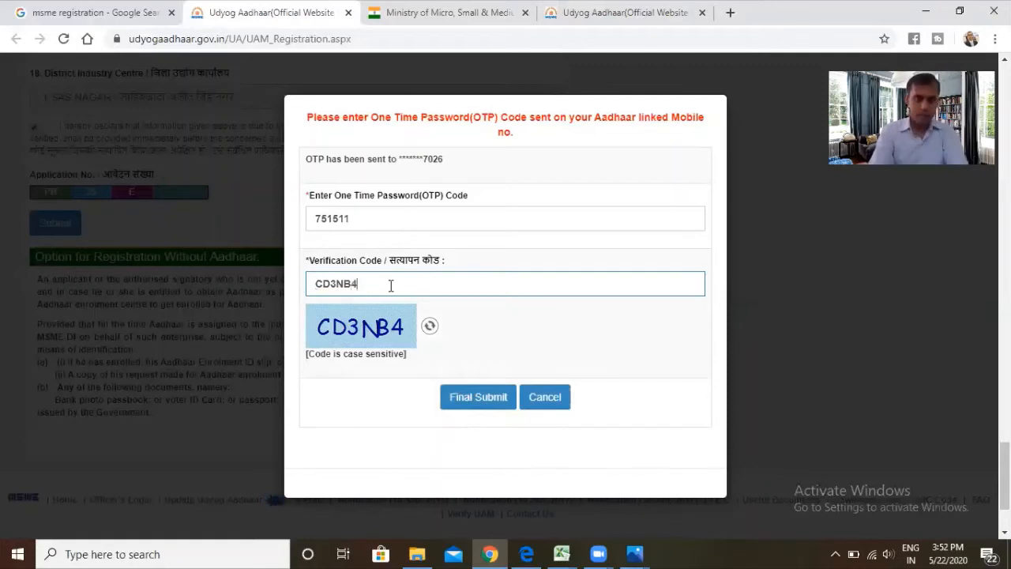
{"action": "left_click", "coordinate": [484, 401]}
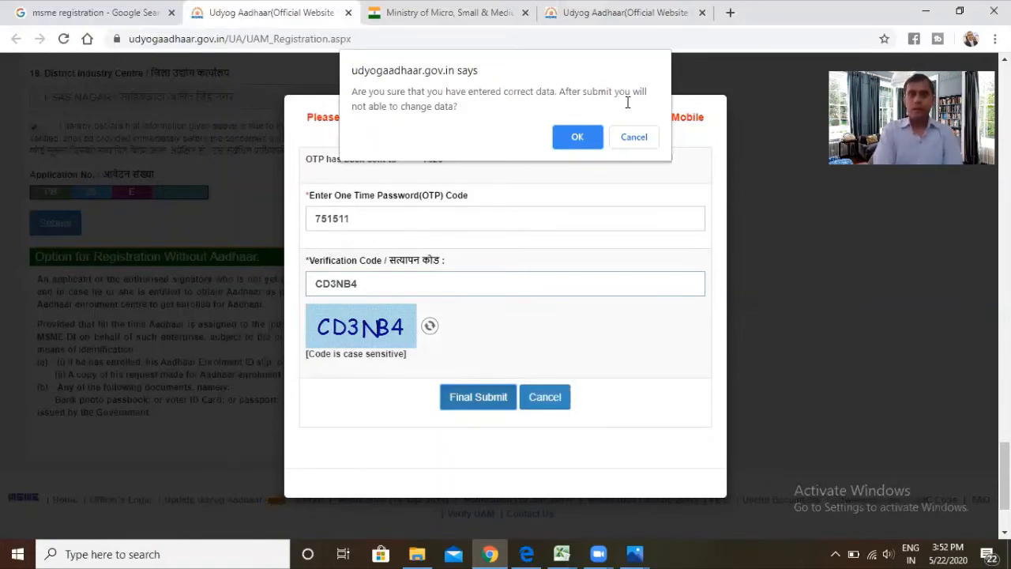
Enter the new captcha code, resubmit the memorandum and accept the UAM number success message
{"action": "left_click", "coordinate": [576, 138]}
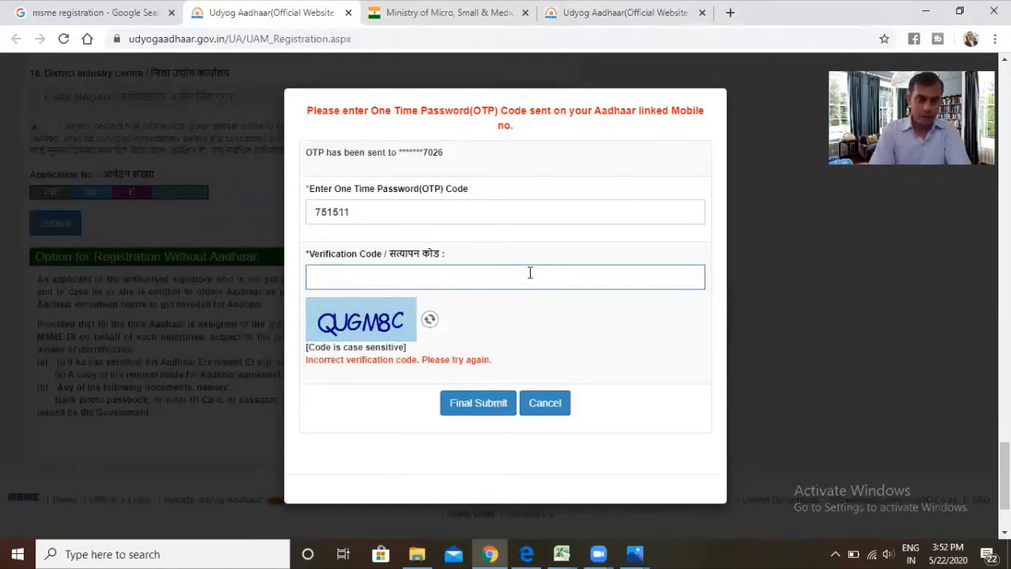
{"action": "type", "text": "Q"}
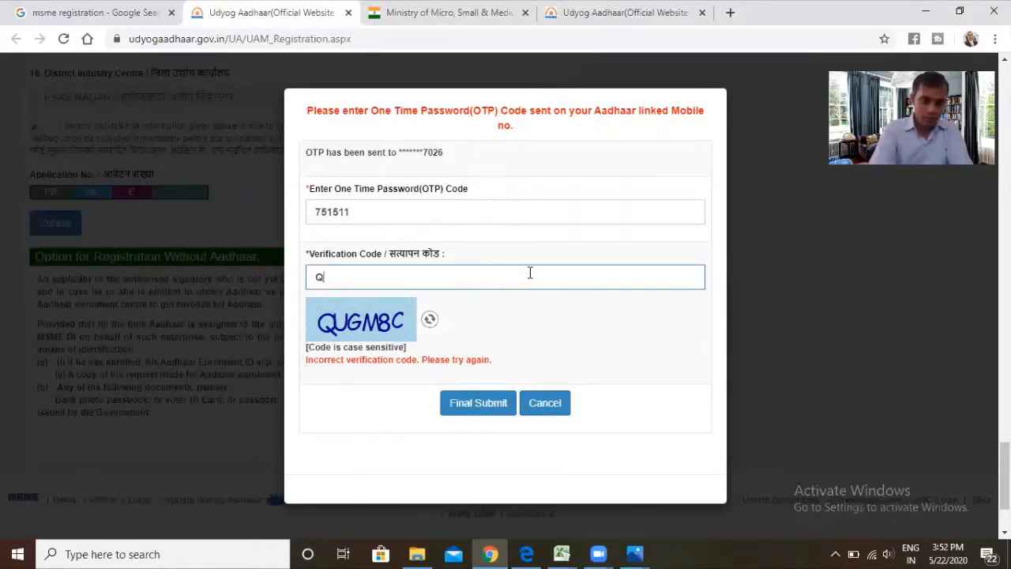
{"action": "type", "text": "UG"}
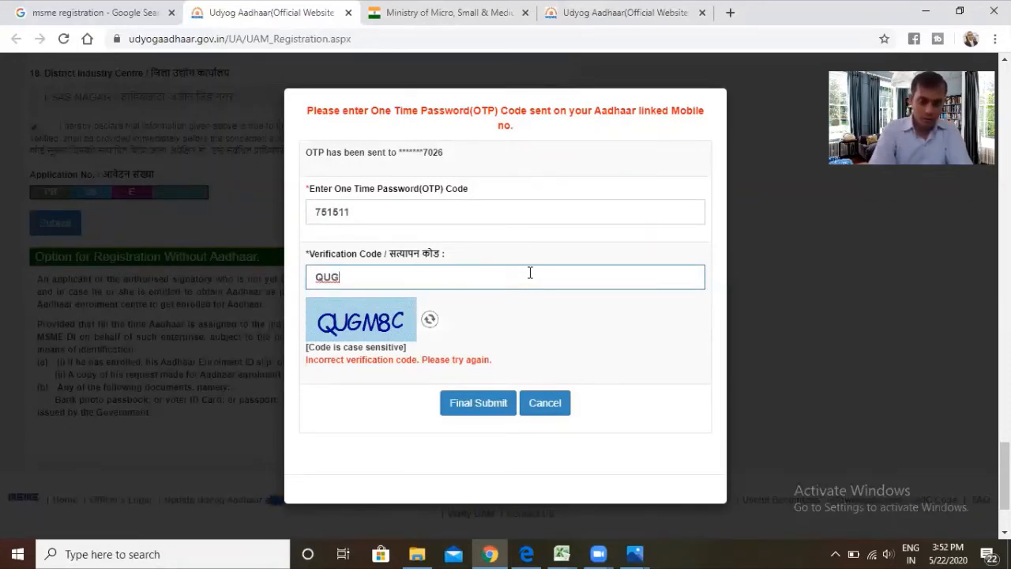
{"action": "type", "text": "M8C"}
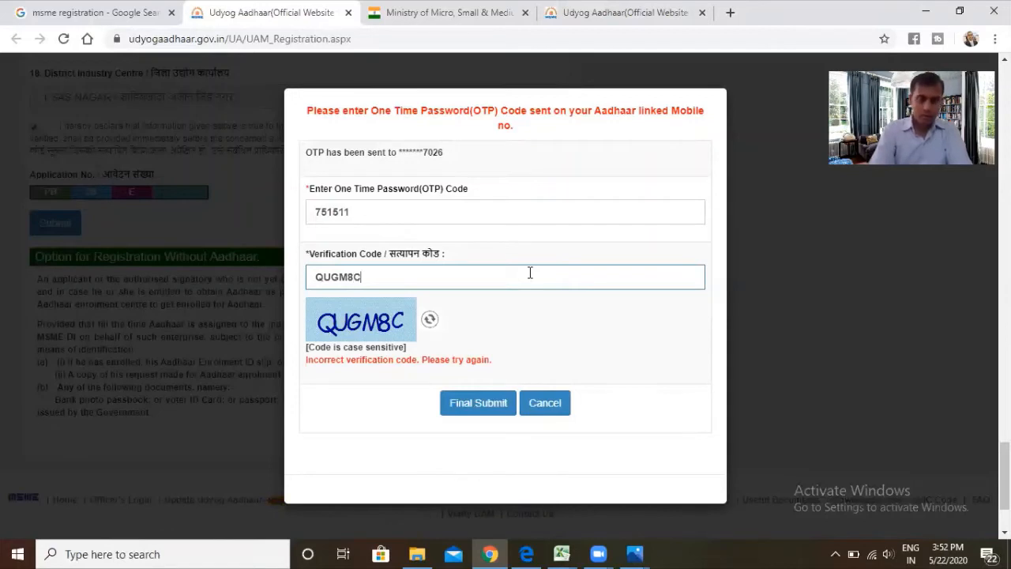
{"action": "left_click", "coordinate": [475, 403]}
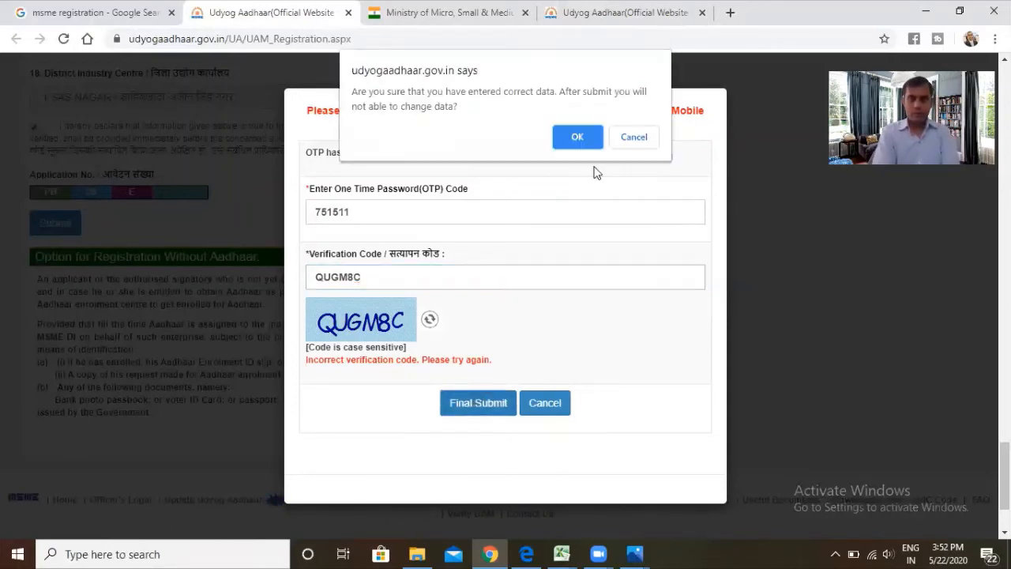
{"action": "left_click", "coordinate": [580, 137]}
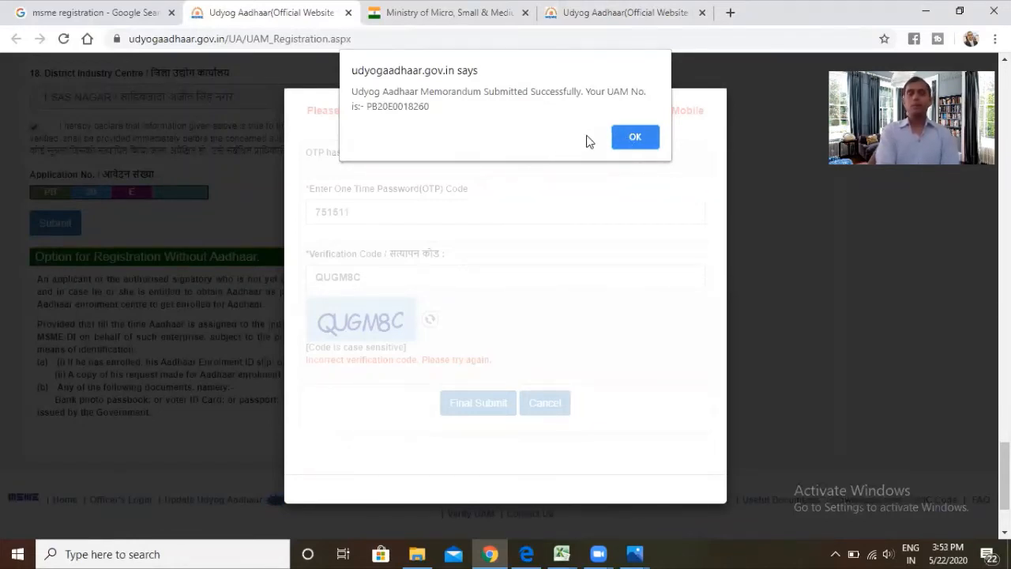
{"action": "left_click", "coordinate": [636, 138]}
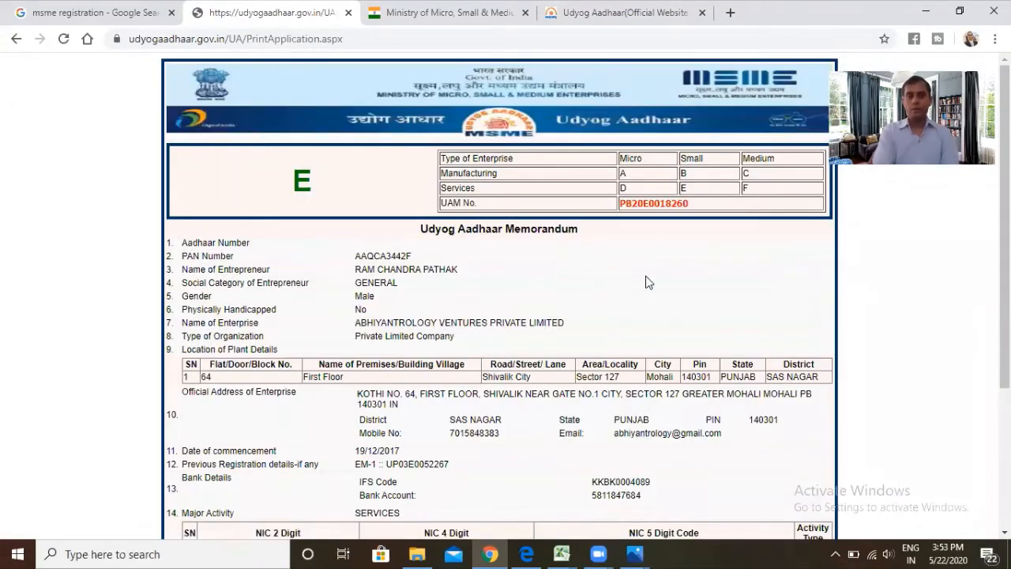
Review the Udyog Aadhaar Memorandum and open its 2-page Save as PDF print preview
{"action": "scroll", "coordinate": [647, 277], "scroll_direction": "down", "scroll_amount": 3}
{"action": "scroll", "coordinate": [647, 274], "scroll_direction": "up", "scroll_amount": 2}
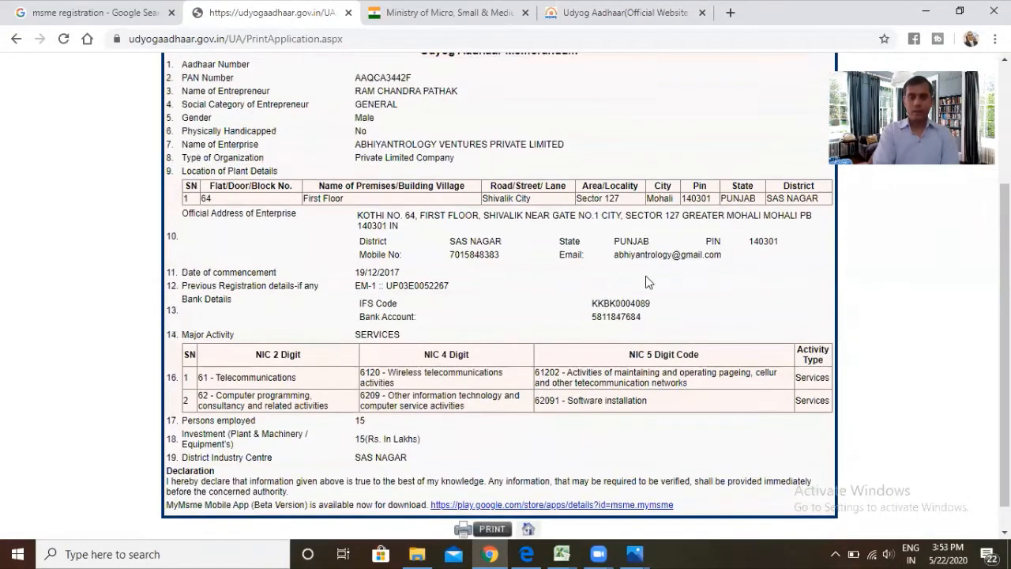
{"action": "scroll", "coordinate": [645, 282], "scroll_direction": "down", "scroll_amount": 2}
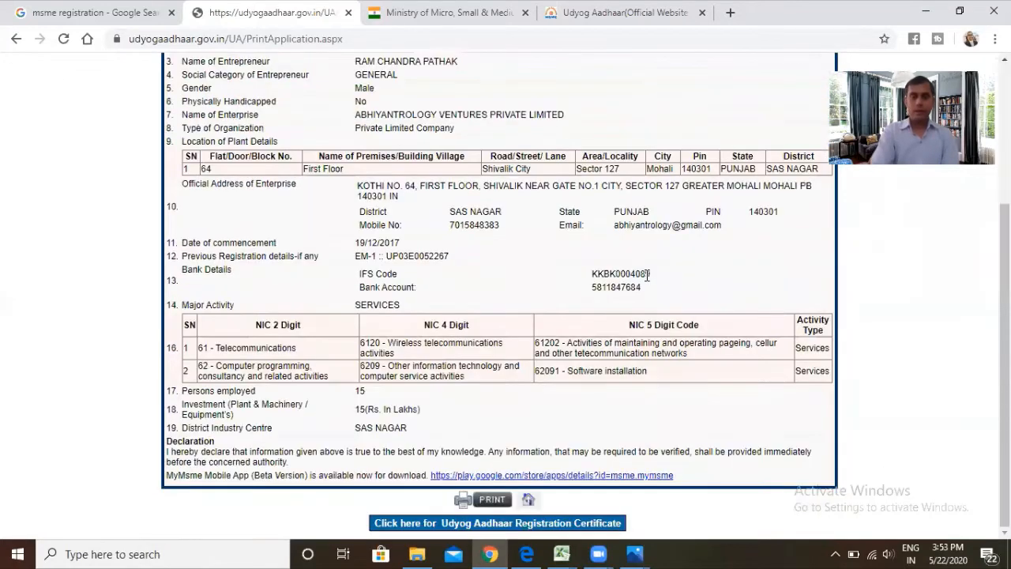
{"action": "left_click", "coordinate": [493, 500]}
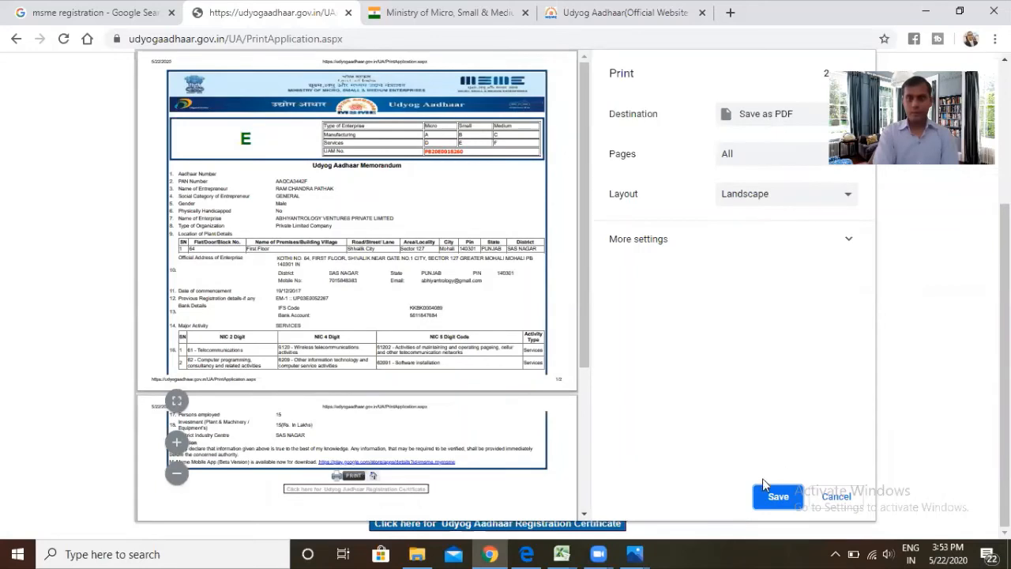
Save the memorandum as PDF 'PrintApplication' in the Desktop MSME folder
{"action": "left_click", "coordinate": [778, 495]}
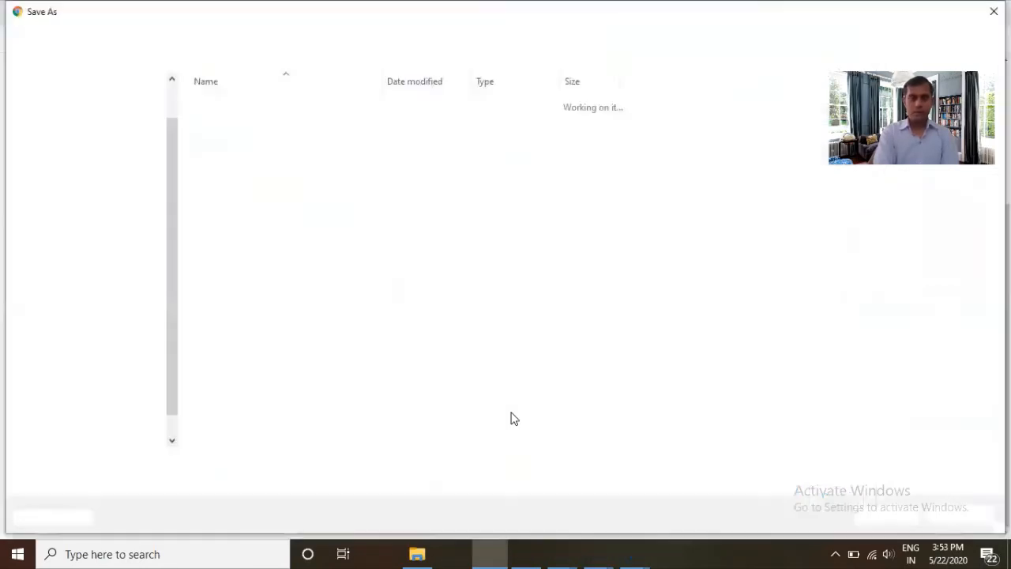
{"action": "left_click", "coordinate": [213, 126]}
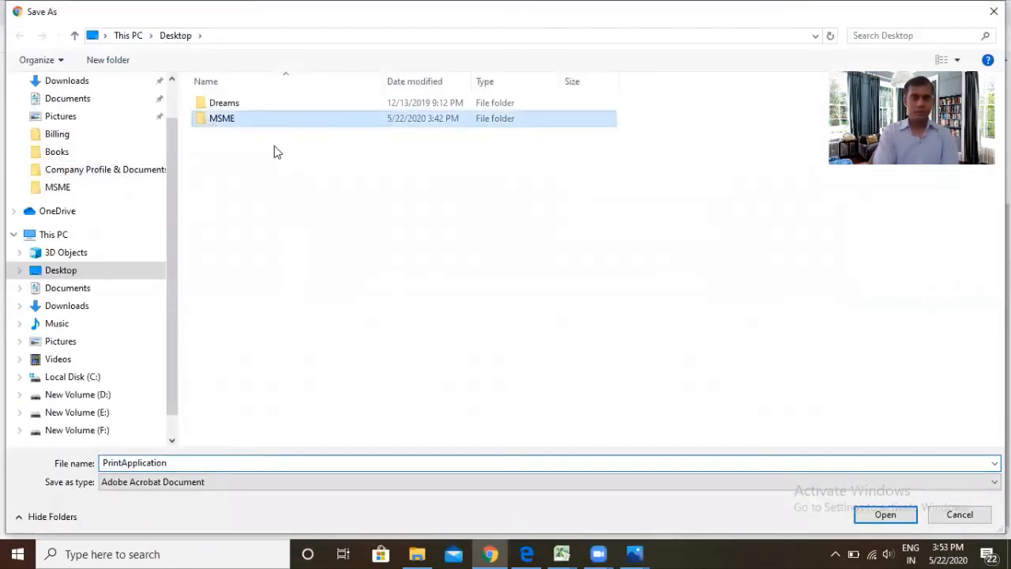
{"action": "double_click", "coordinate": [213, 126]}
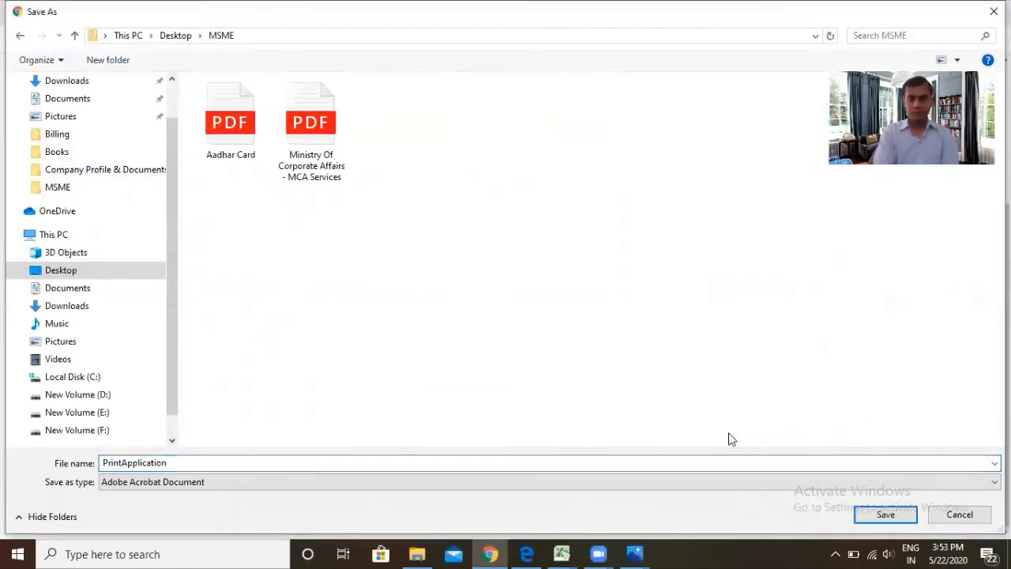
{"action": "left_click", "coordinate": [883, 514]}
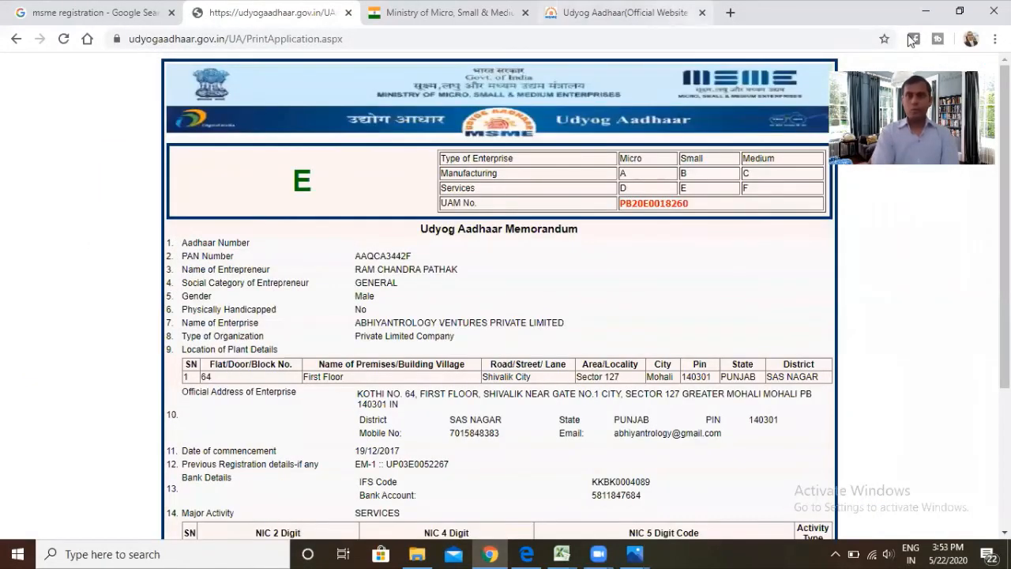